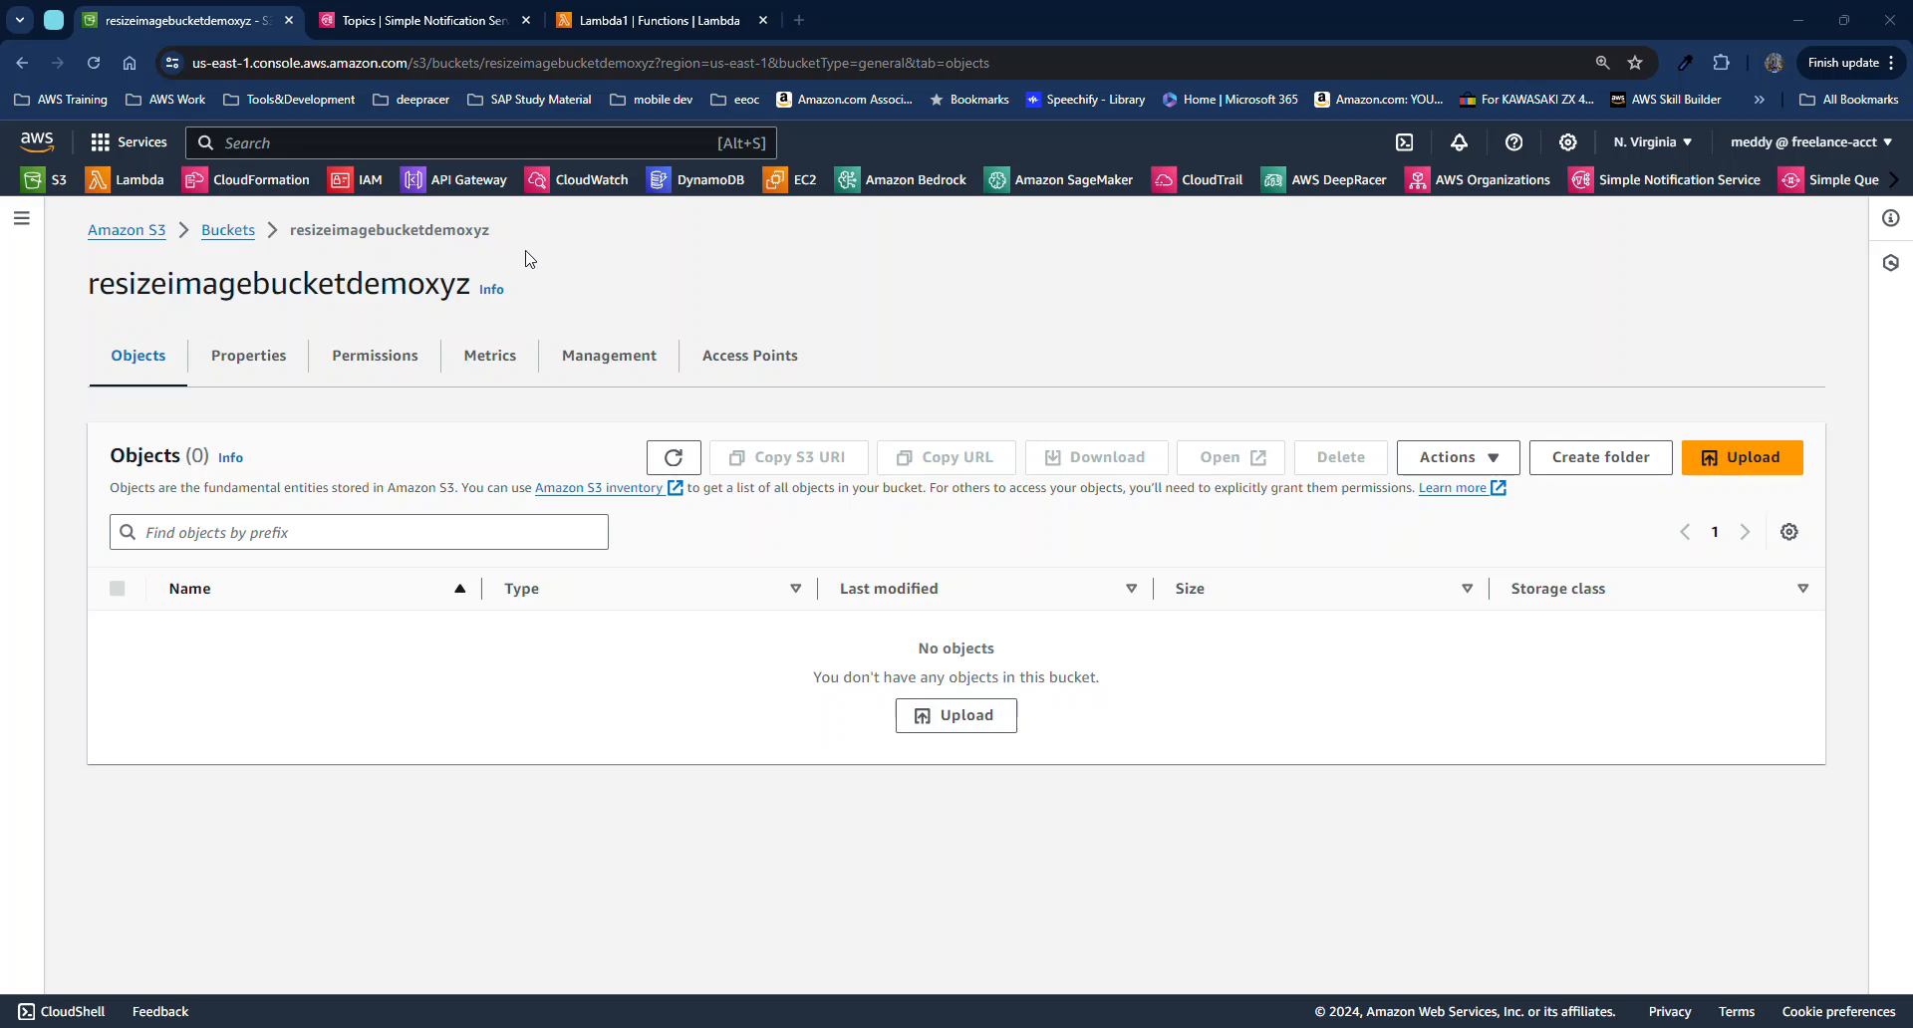
# Look over the list of existing Lambda functions in the Lambda console
pyautogui.click(631, 24)
pyautogui.scroll(2, 354, 341)
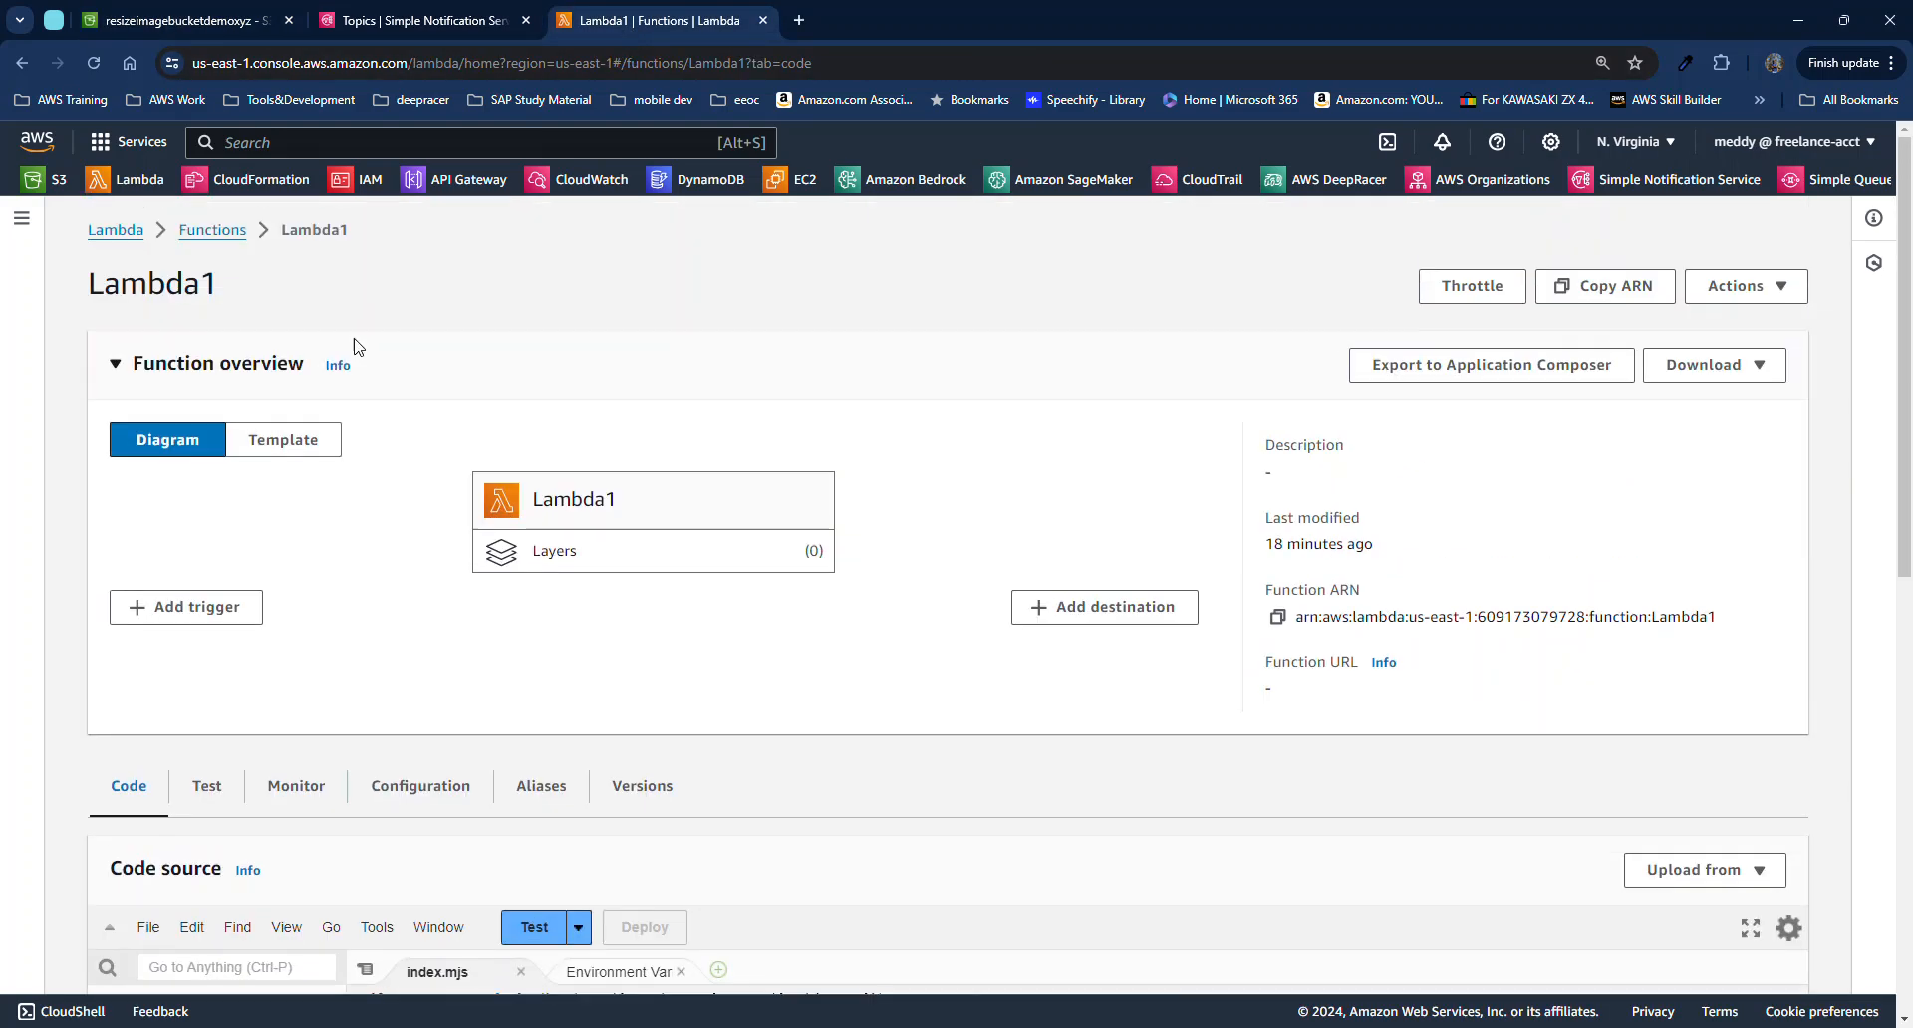
pyautogui.click(135, 233)
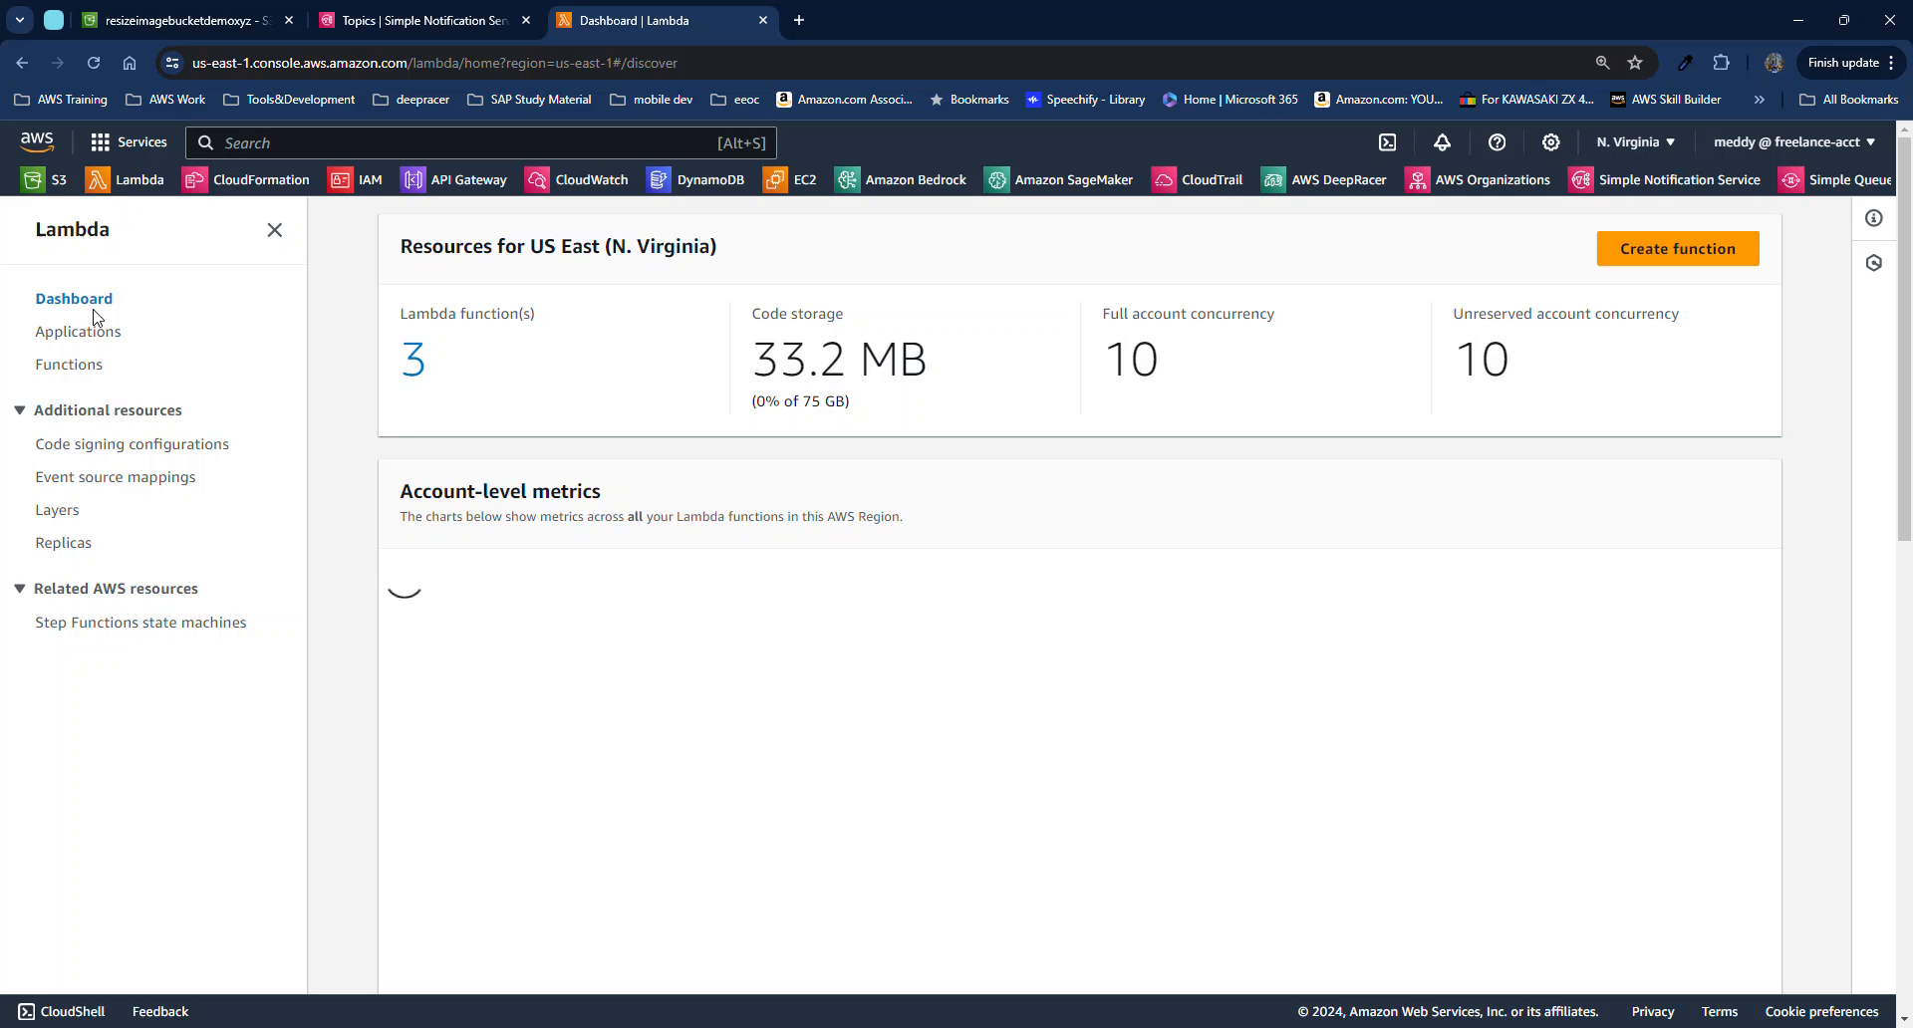
pyautogui.click(89, 379)
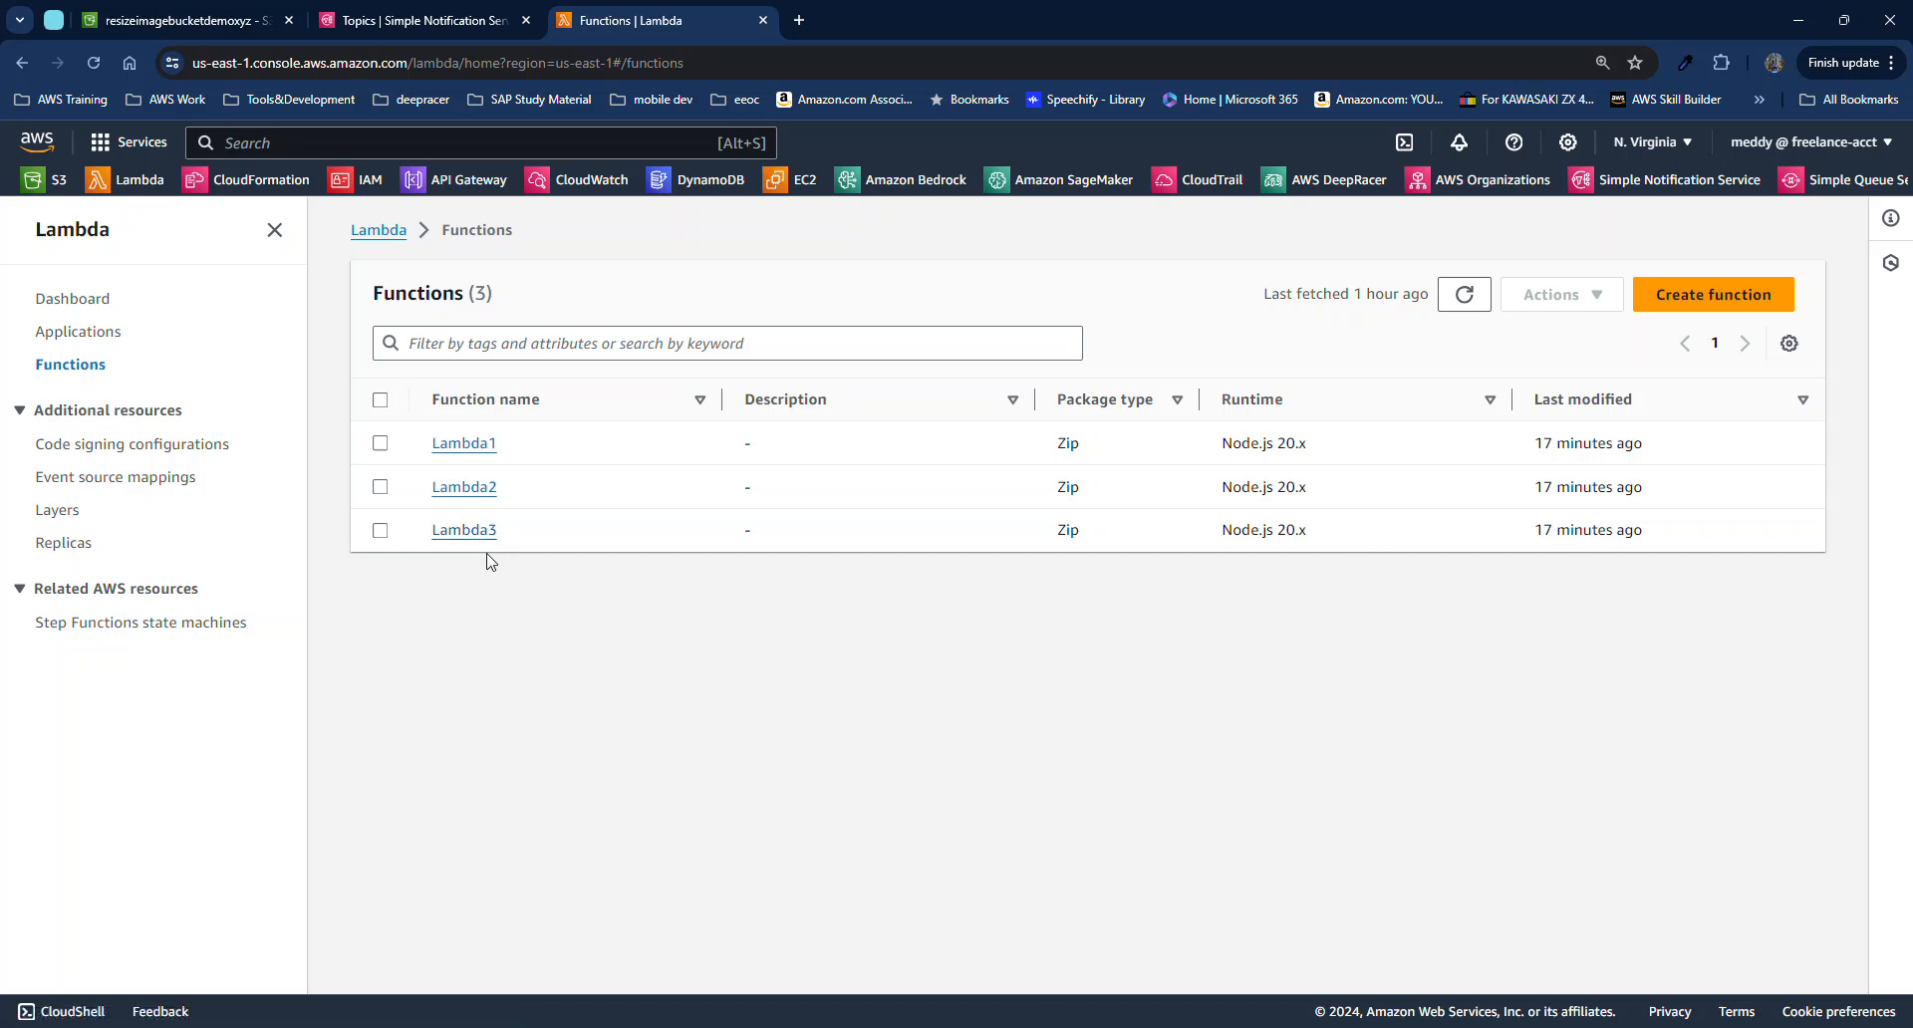
# Start a new SNS topic of the Standard type and name it PublishToLambda
pyautogui.click(399, 23)
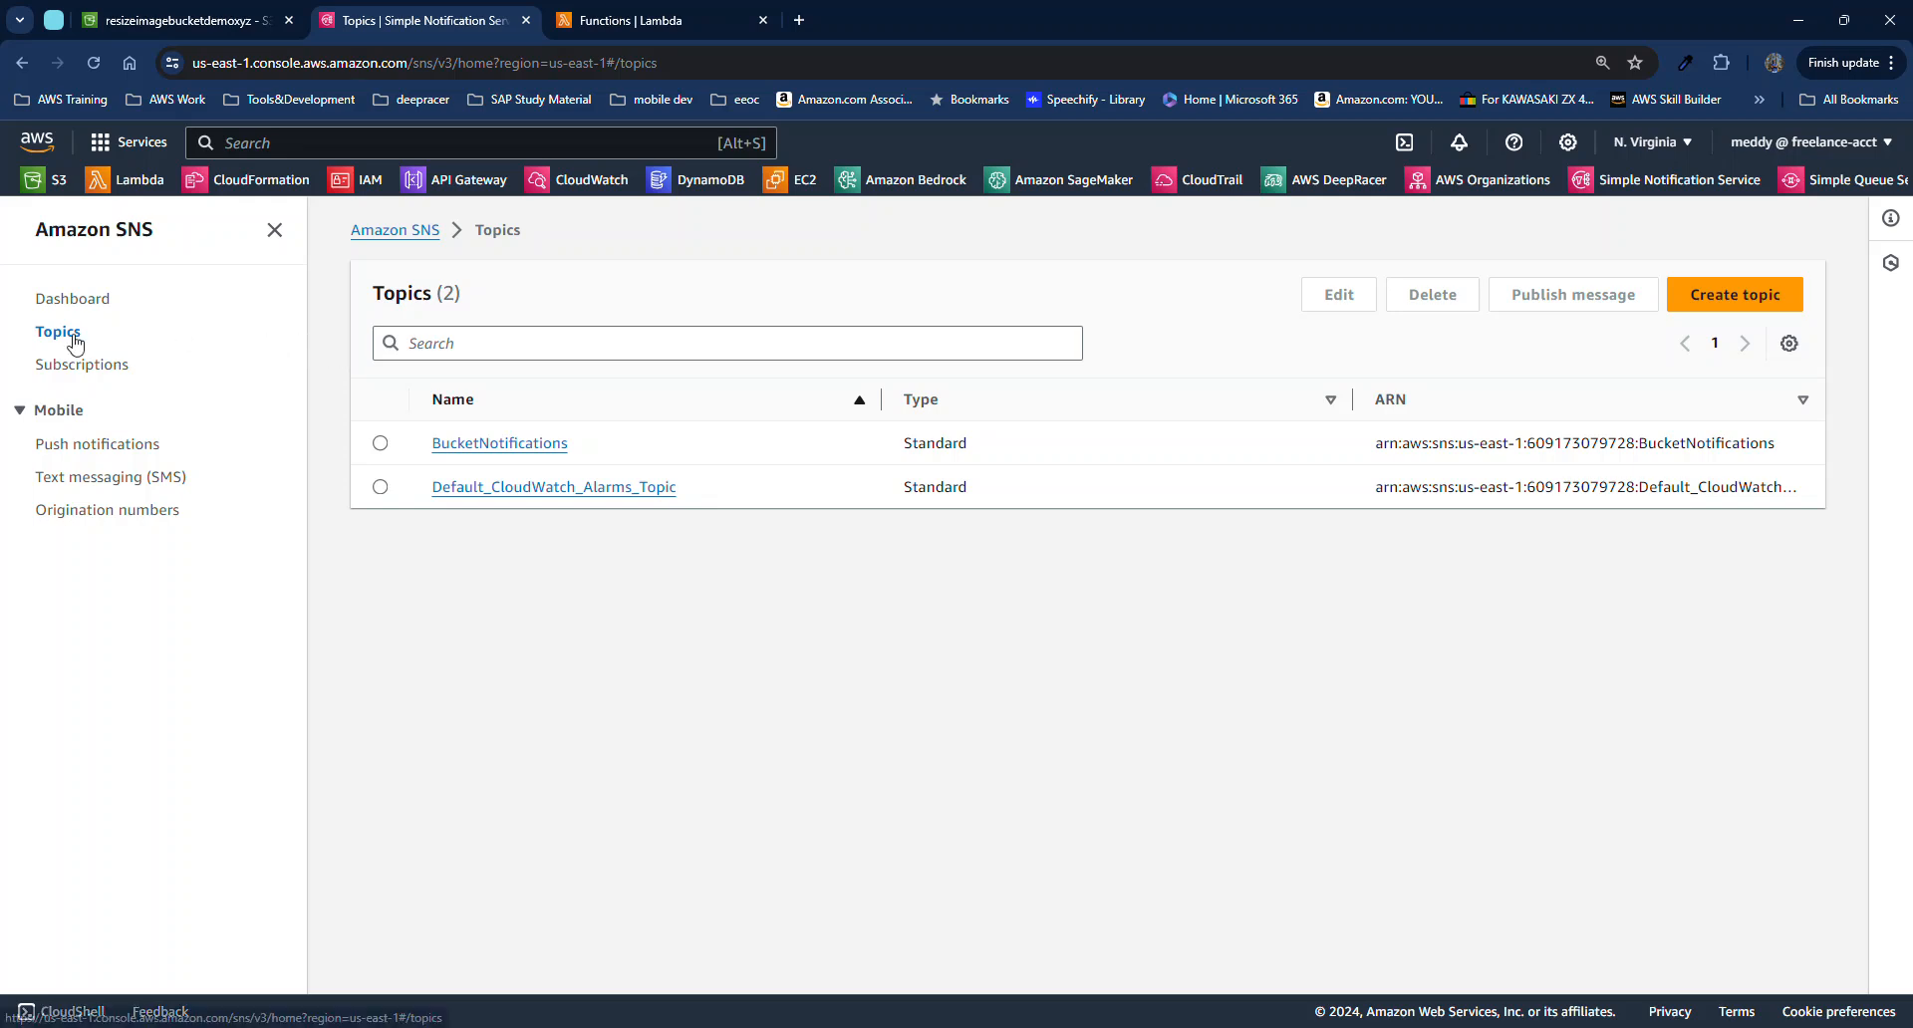
pyautogui.click(1713, 301)
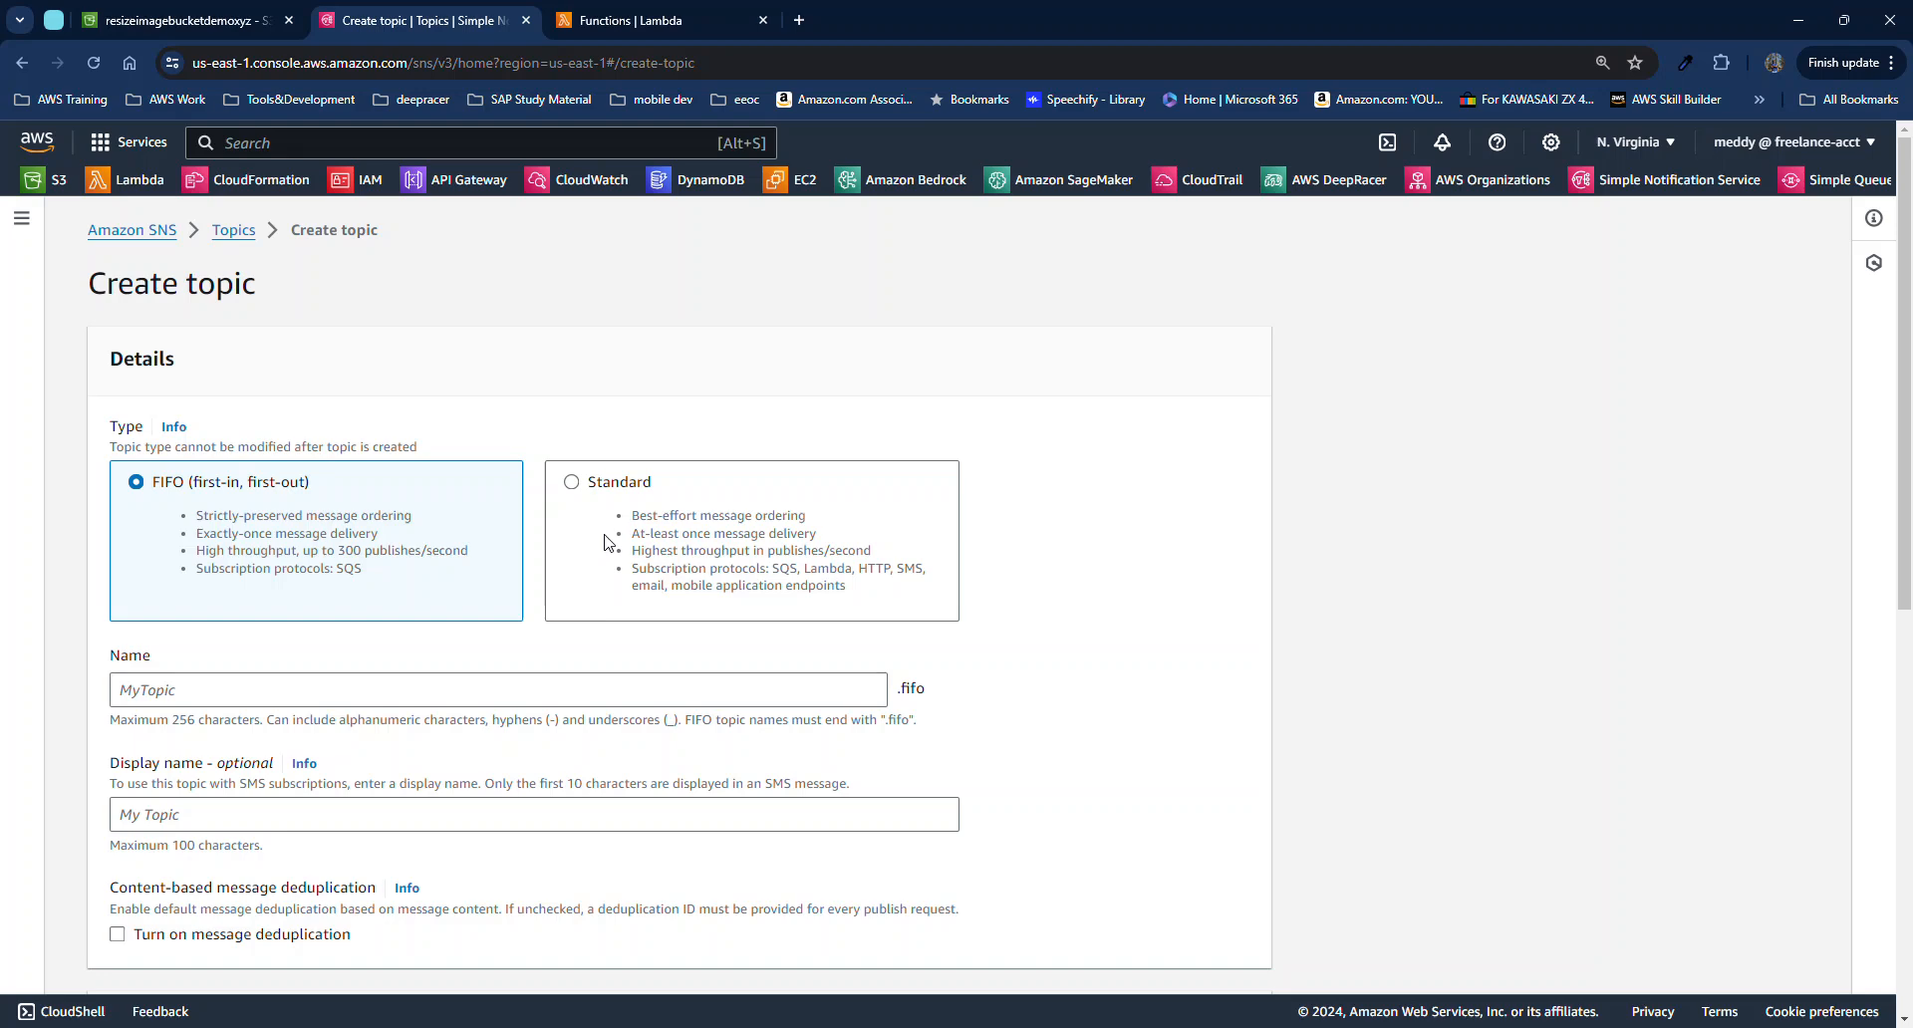
pyautogui.click(605, 543)
pyautogui.click(230, 692)
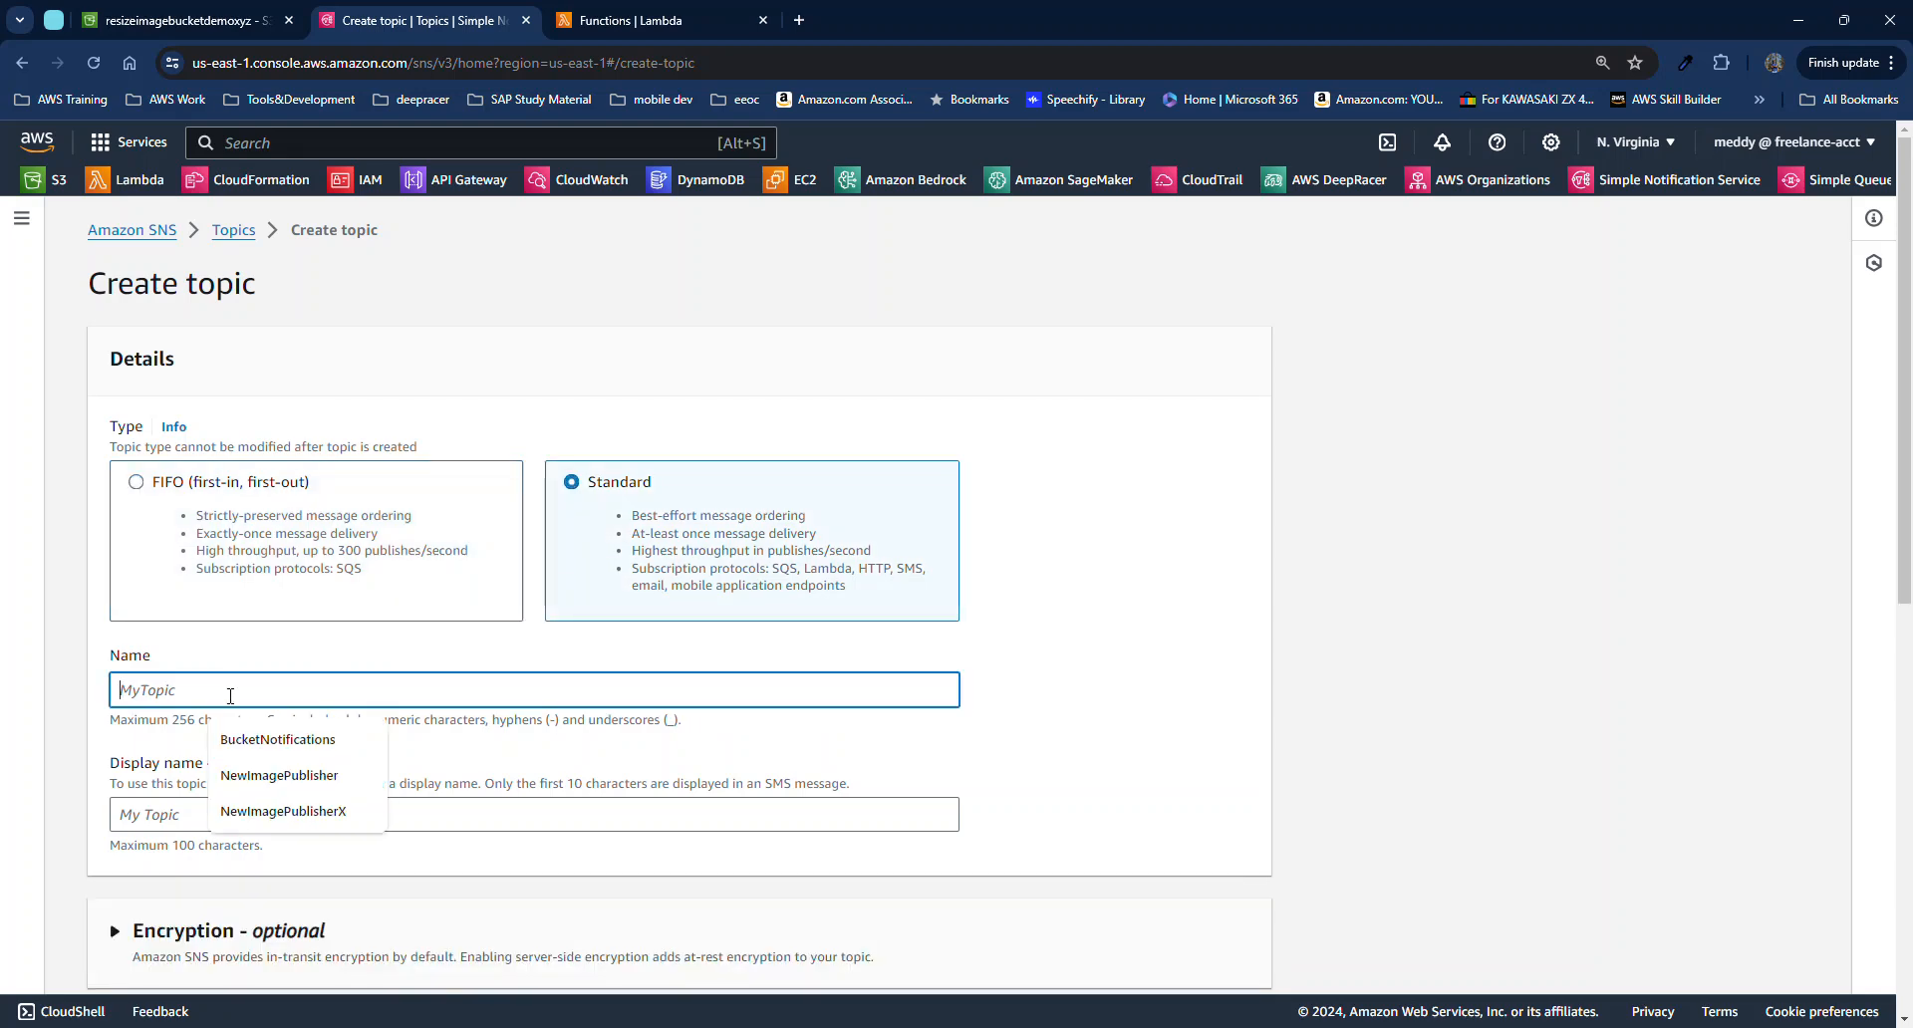
pyautogui.write('Publ')
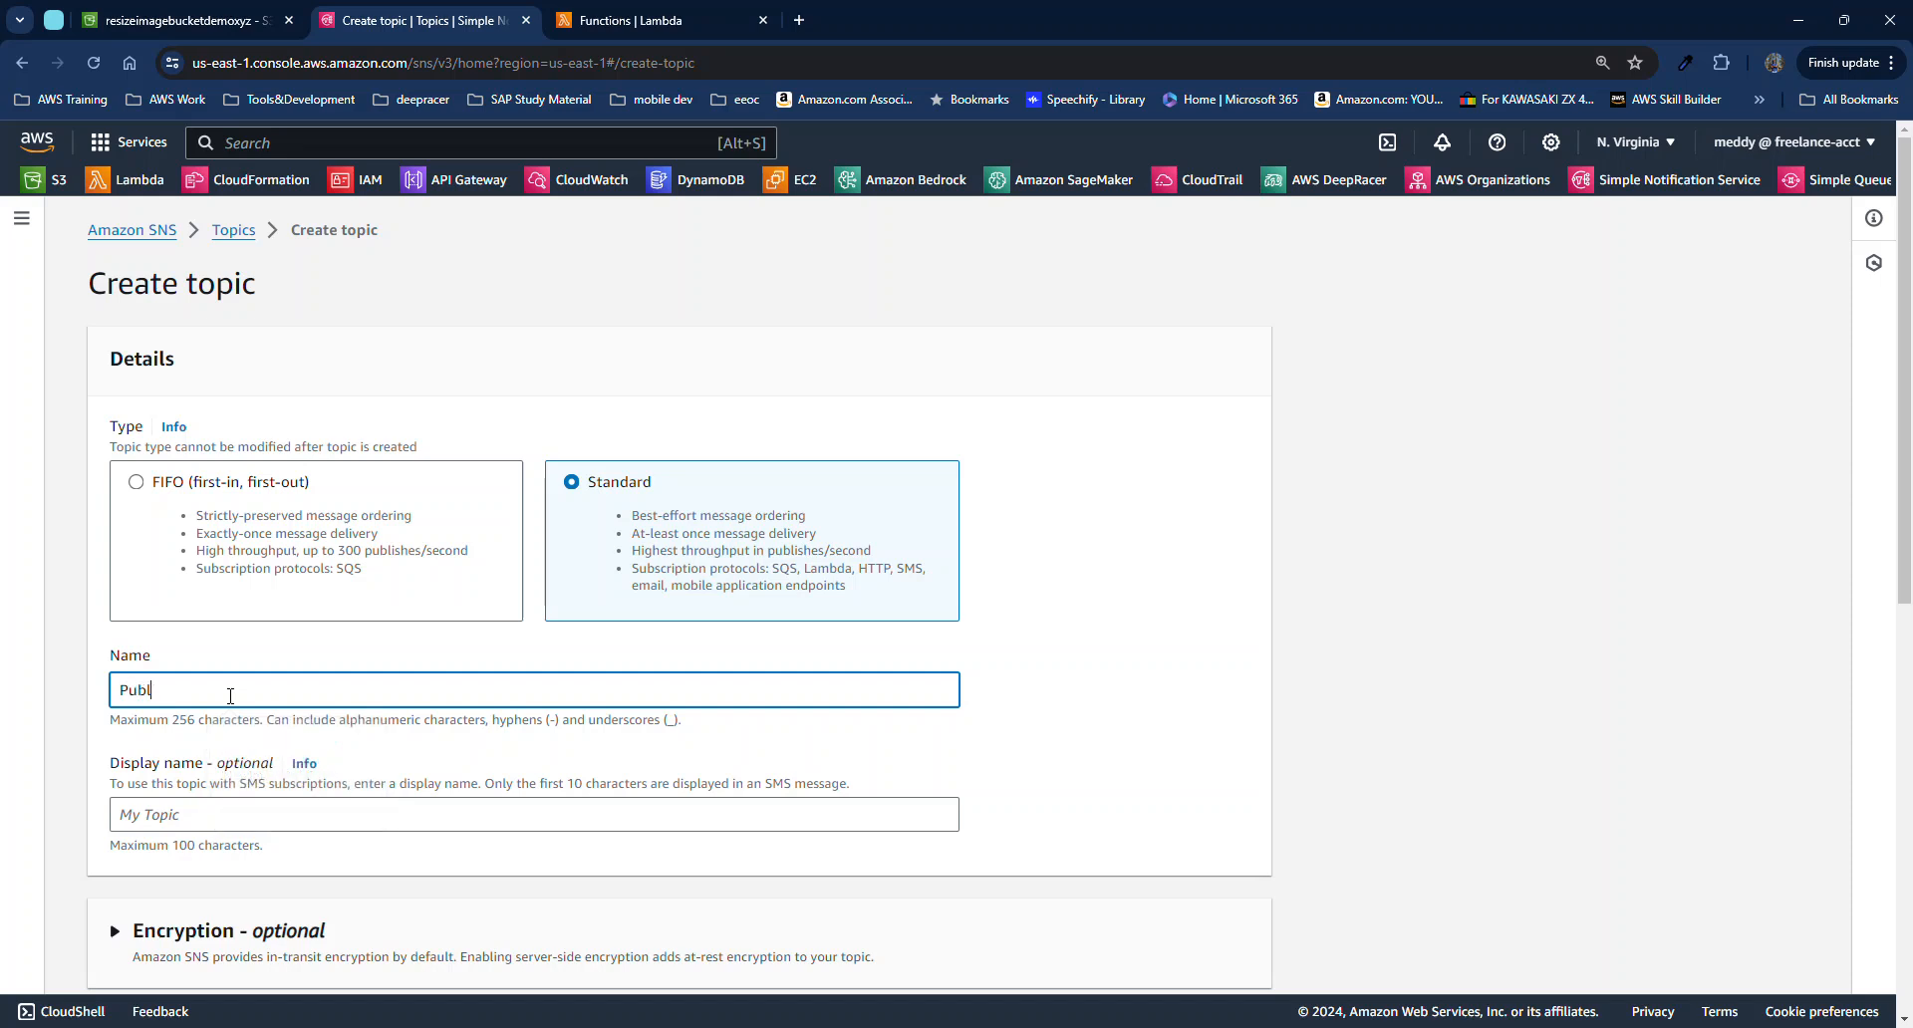
pyautogui.write('ishImage')
pyautogui.press('BackSpace')
pyautogui.press('BackSpace')
pyautogui.press('BackSpace')
pyautogui.write('ToLambda')
# Set the topic's access policy method to Advanced and replace the default JSON with the copied policy template containing the S3EventNotification statement
pyautogui.scroll(-3, 598, 737)
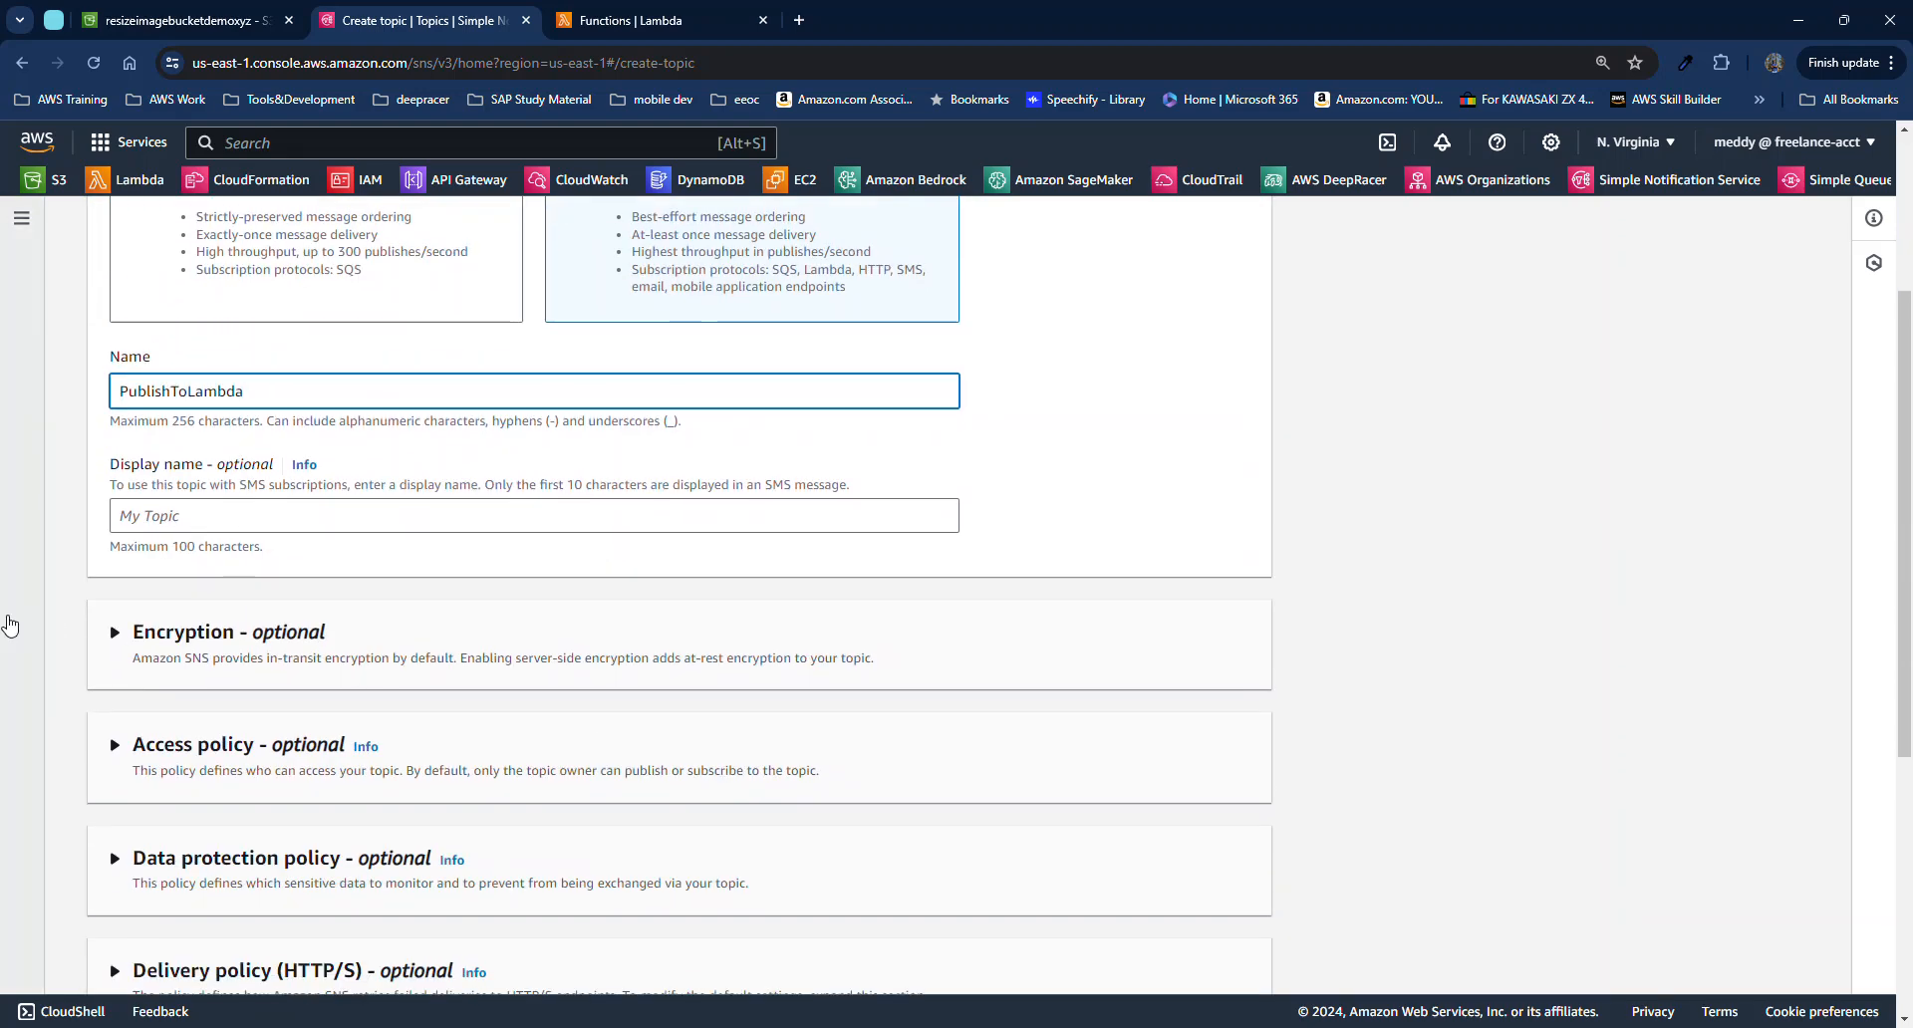
pyautogui.scroll(-1, 235, 669)
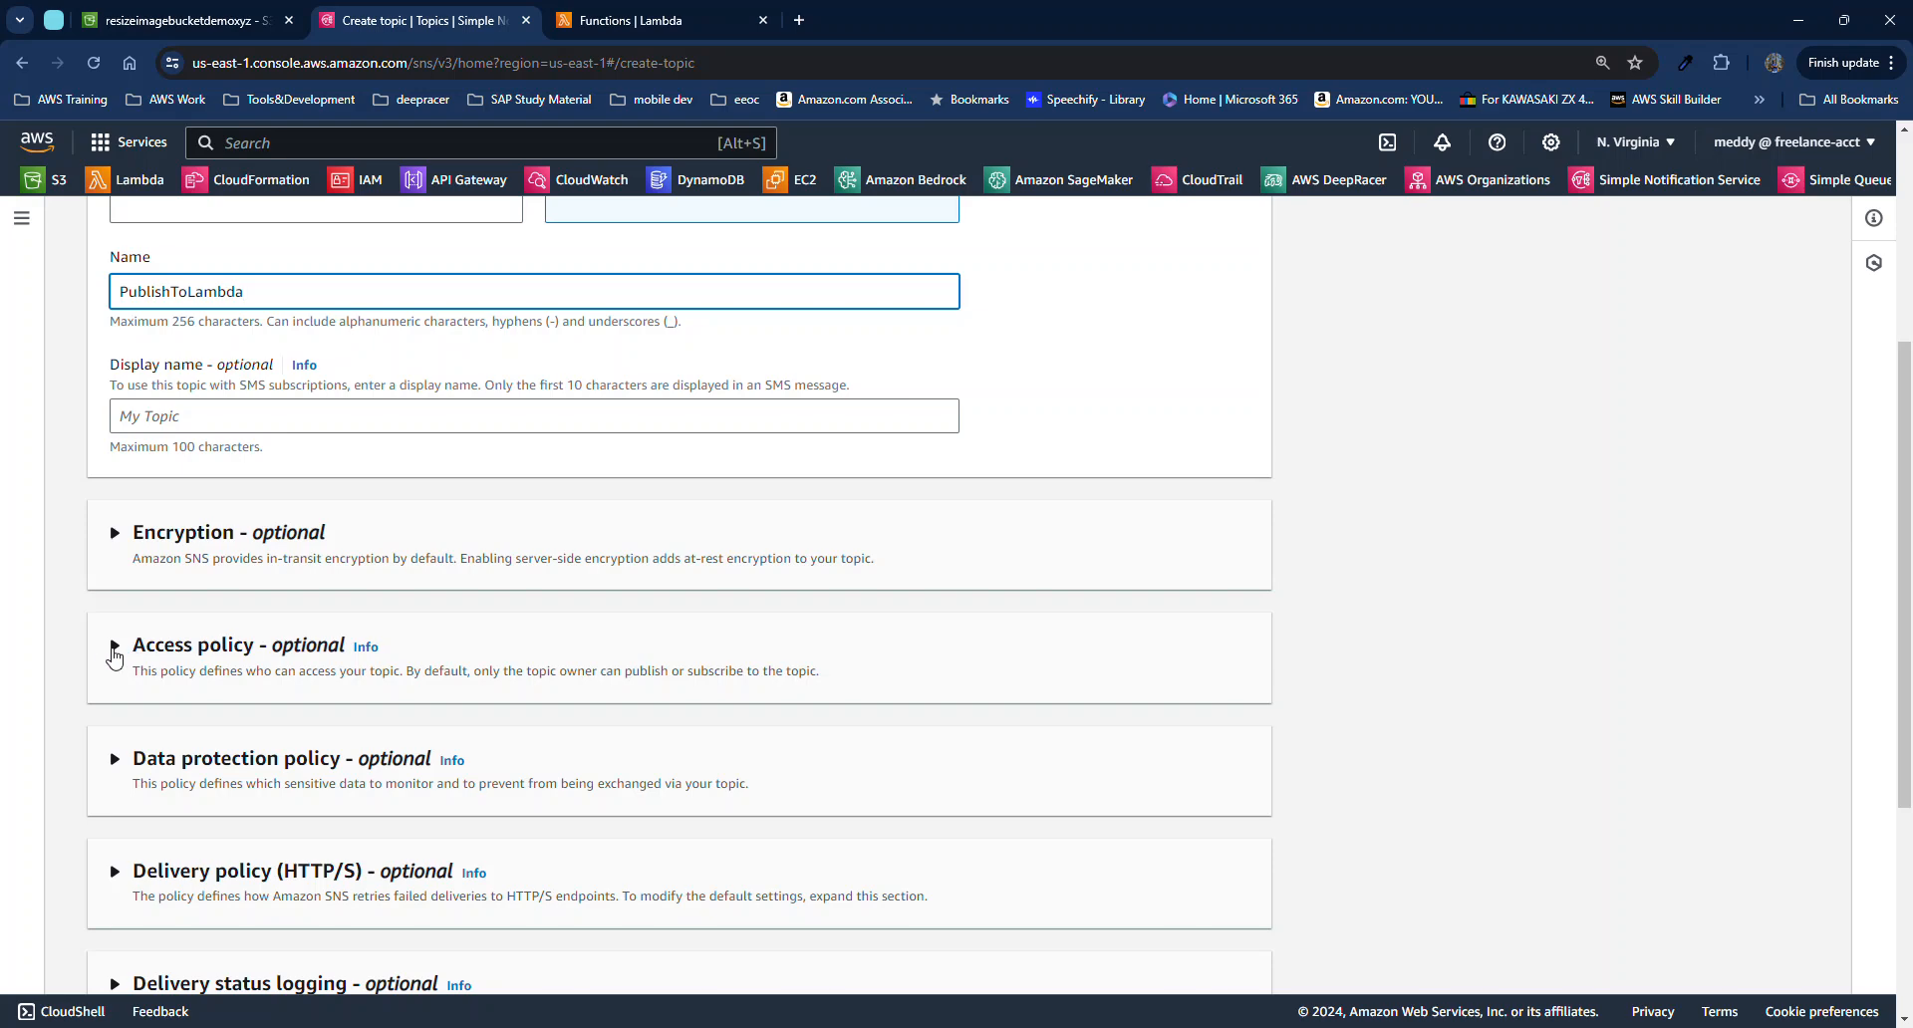
pyautogui.click(114, 649)
pyautogui.scroll(-3, 231, 671)
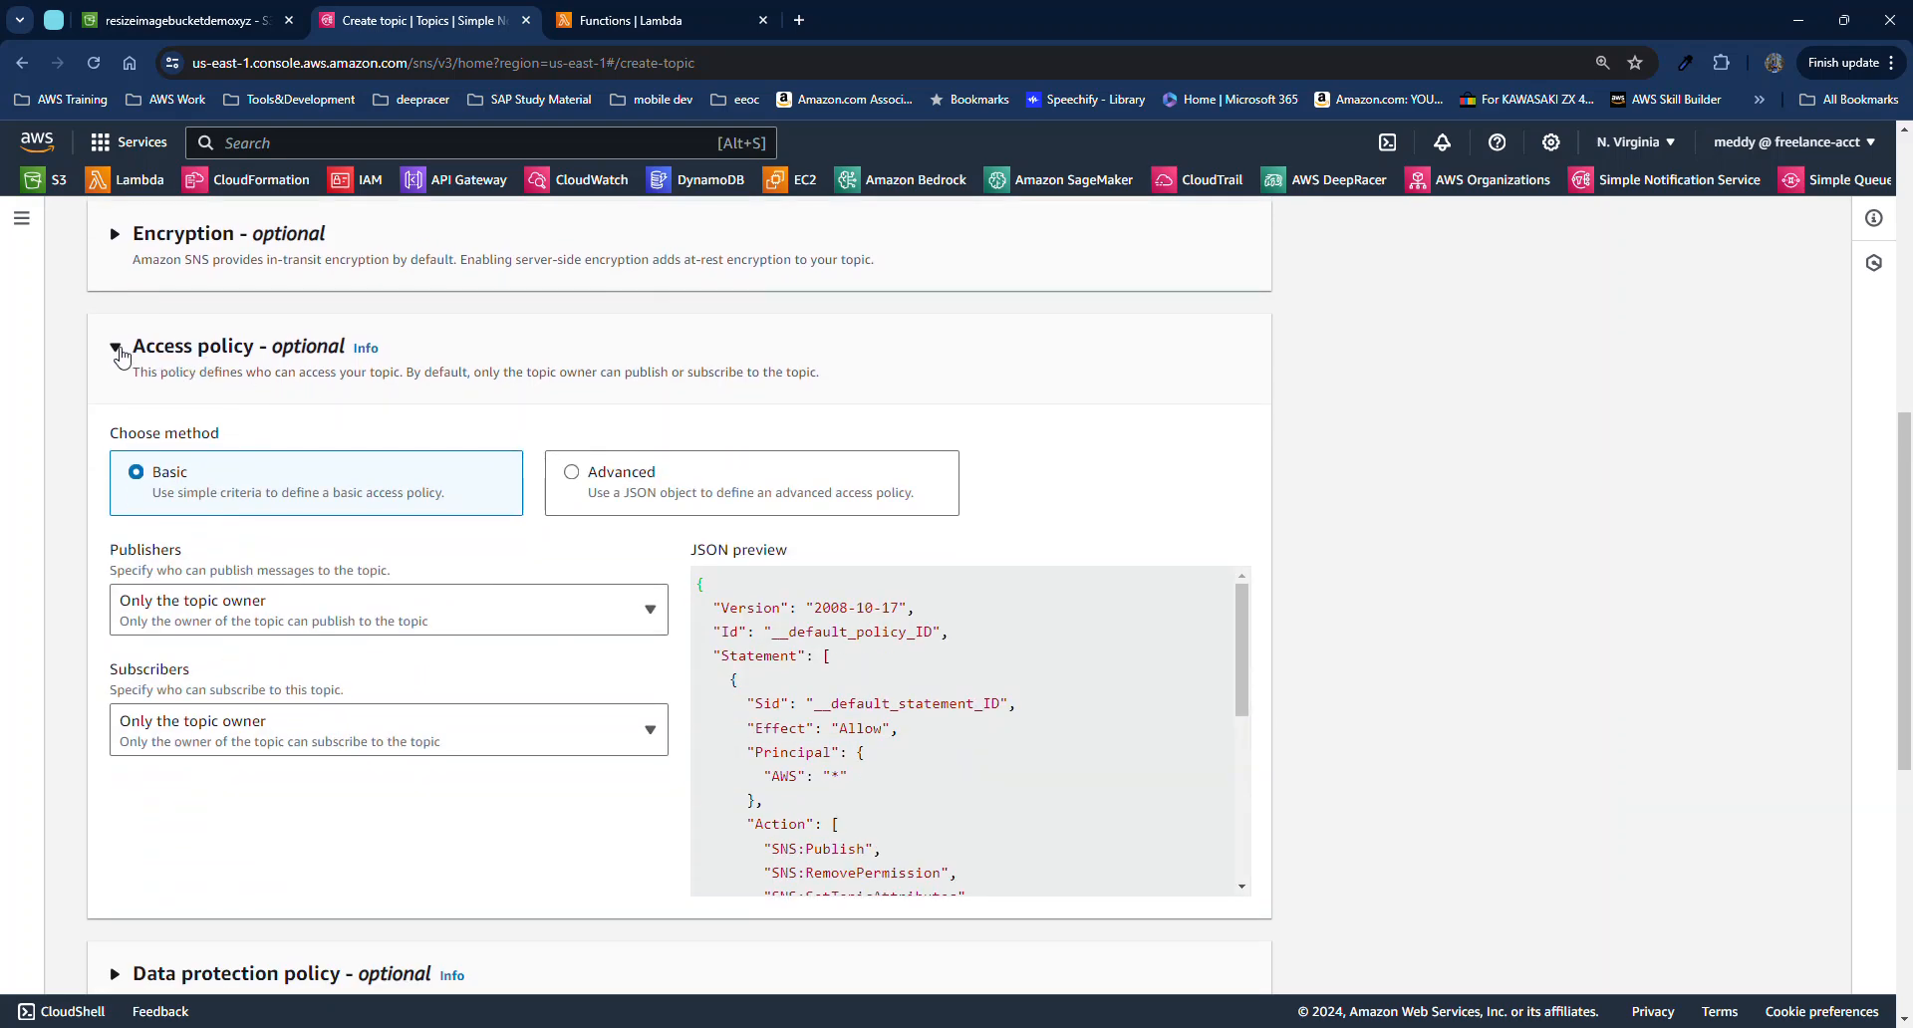
pyautogui.click(588, 491)
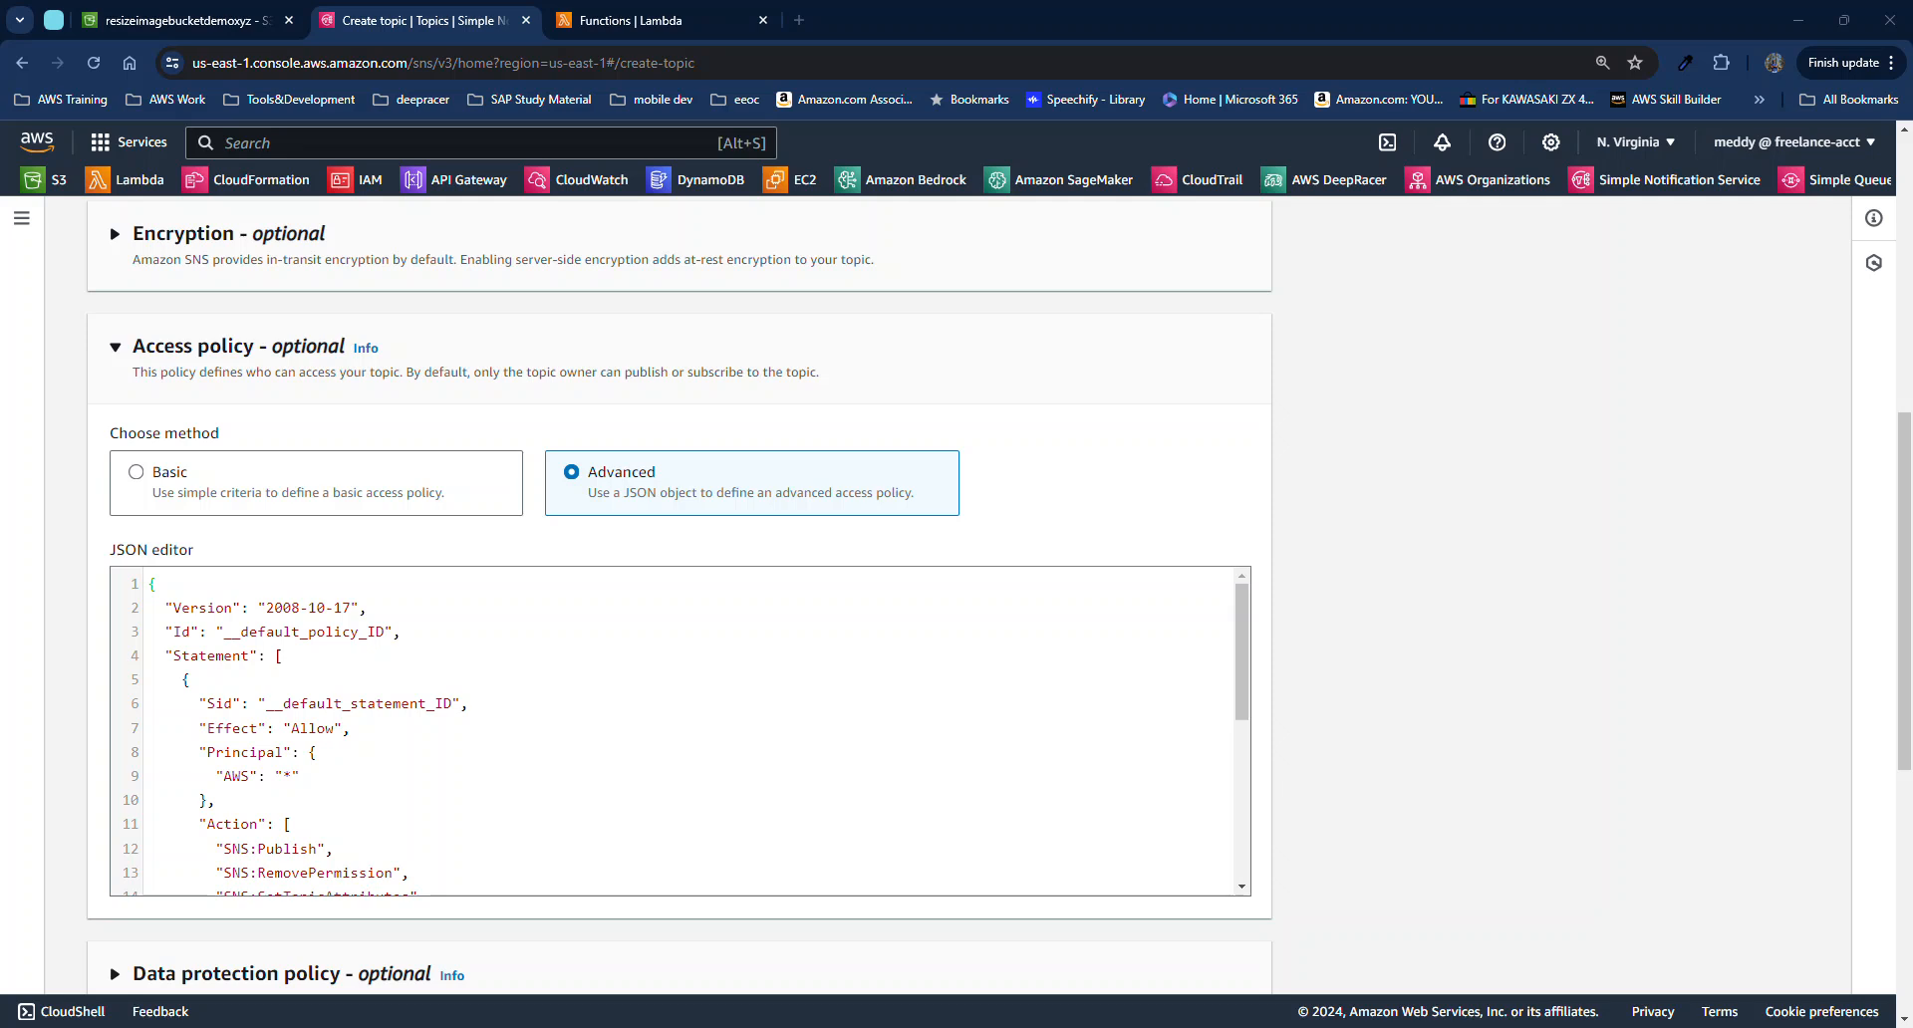
pyautogui.click(672, 808)
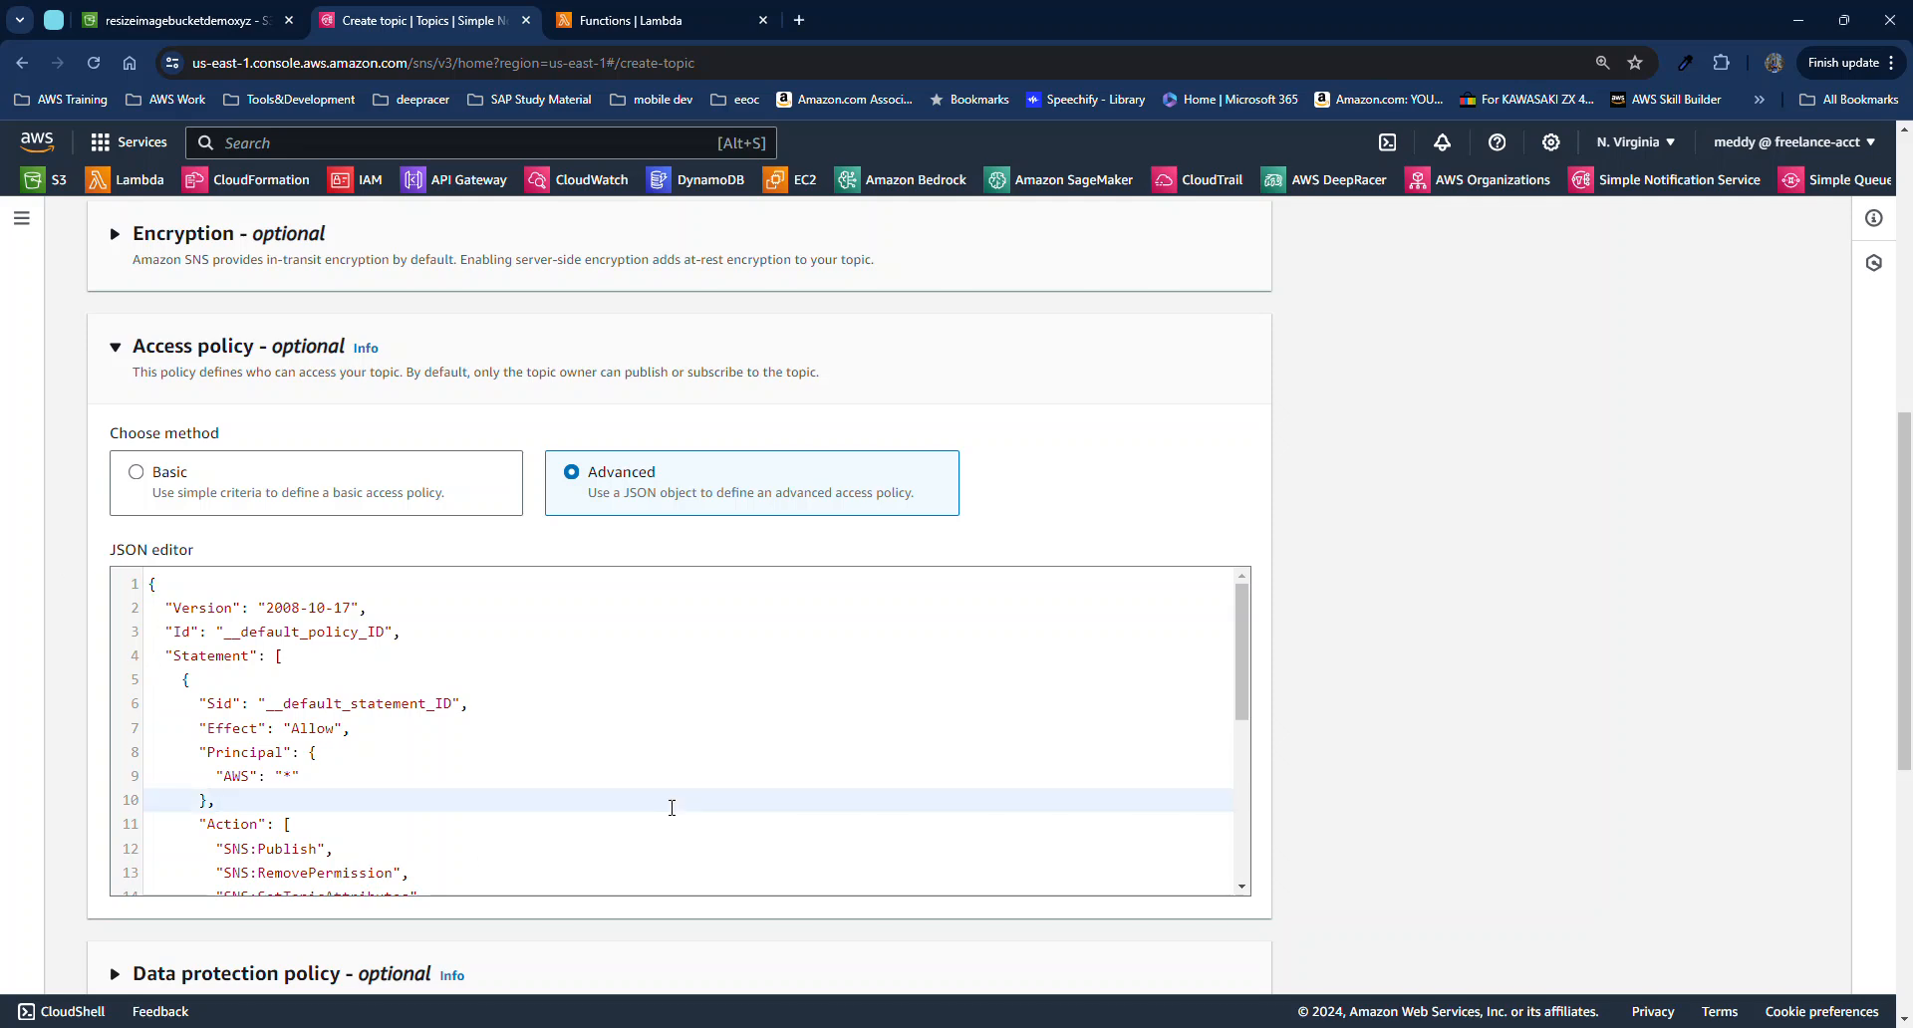
pyautogui.hotkey('ctrl', 'a')
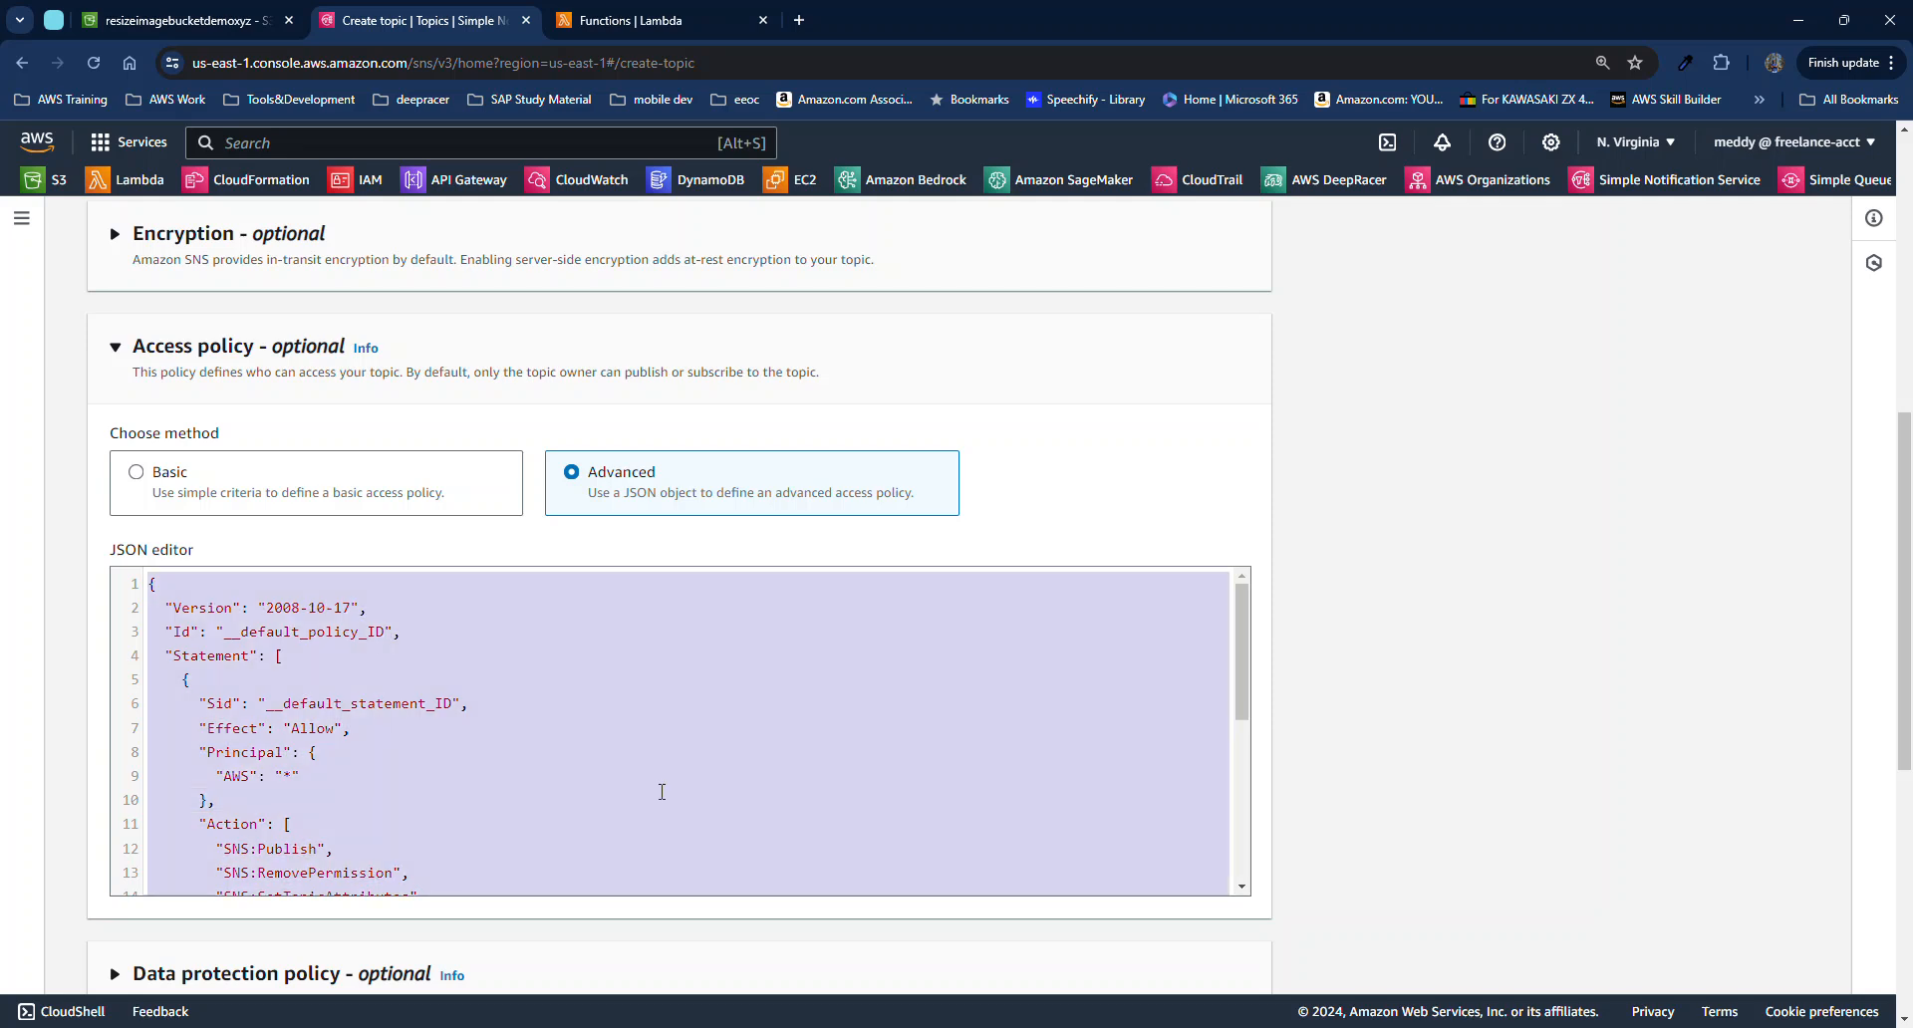
pyautogui.hotkey('ctrl', 'v')
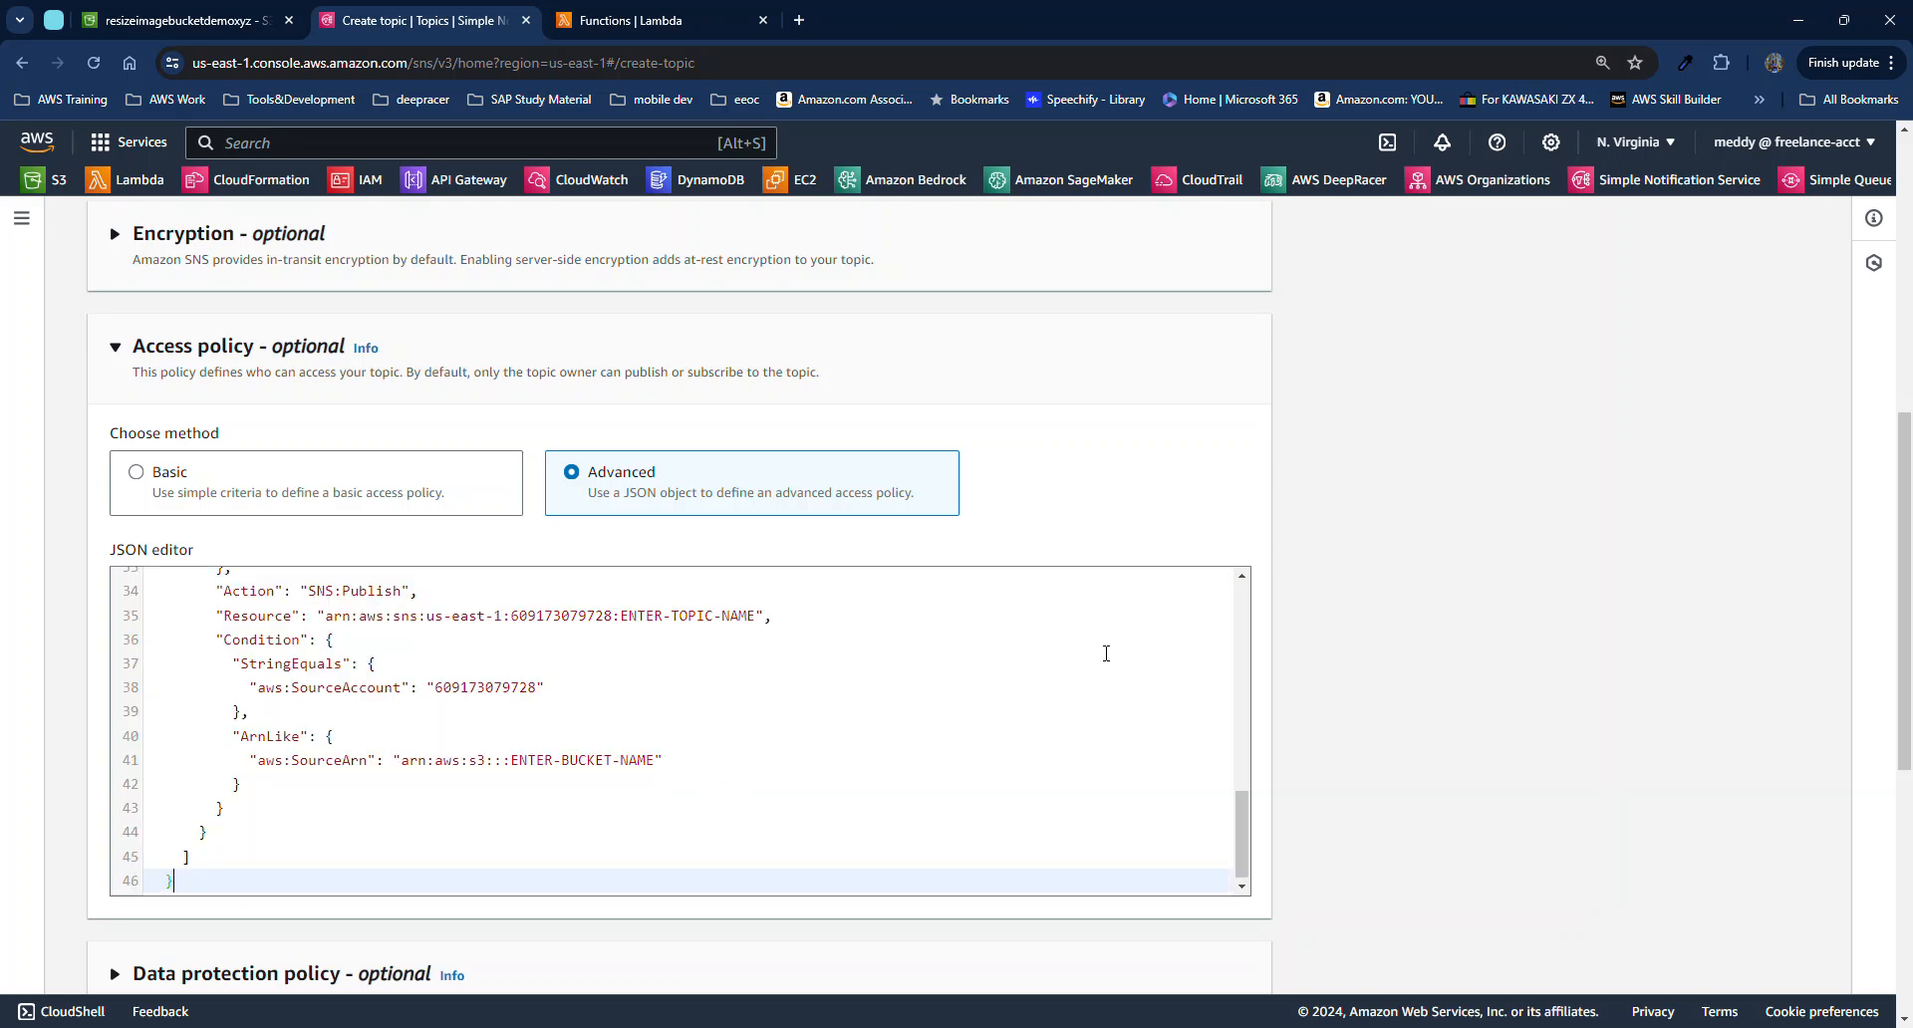
# Copy the S3 bucket name resizeimagebucketdemoxyz and replace the ENTER-BUCKET-NAME placeholder in the policy's aws:SourceArn with it
pyautogui.click(166, 21)
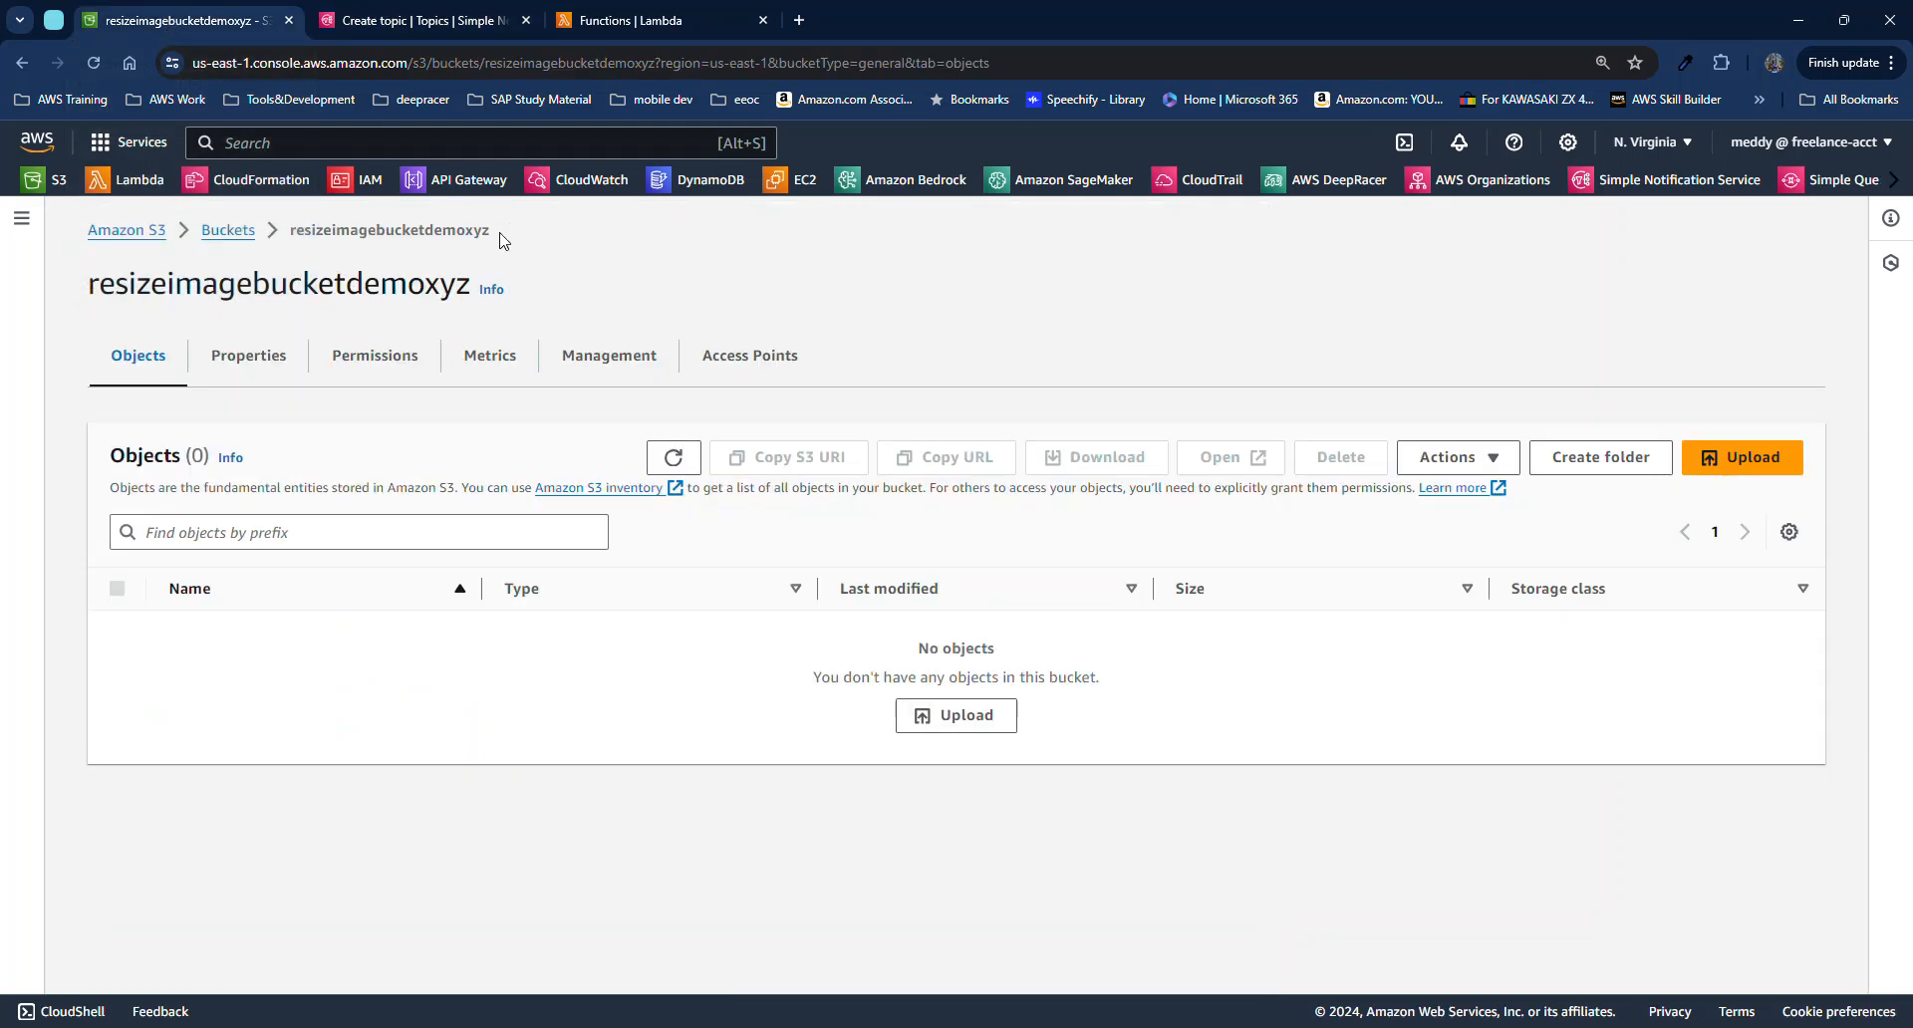
pyautogui.moveTo(495, 234); pyautogui.dragTo(292, 234)
pyautogui.hotkey('ctrl', 'c')
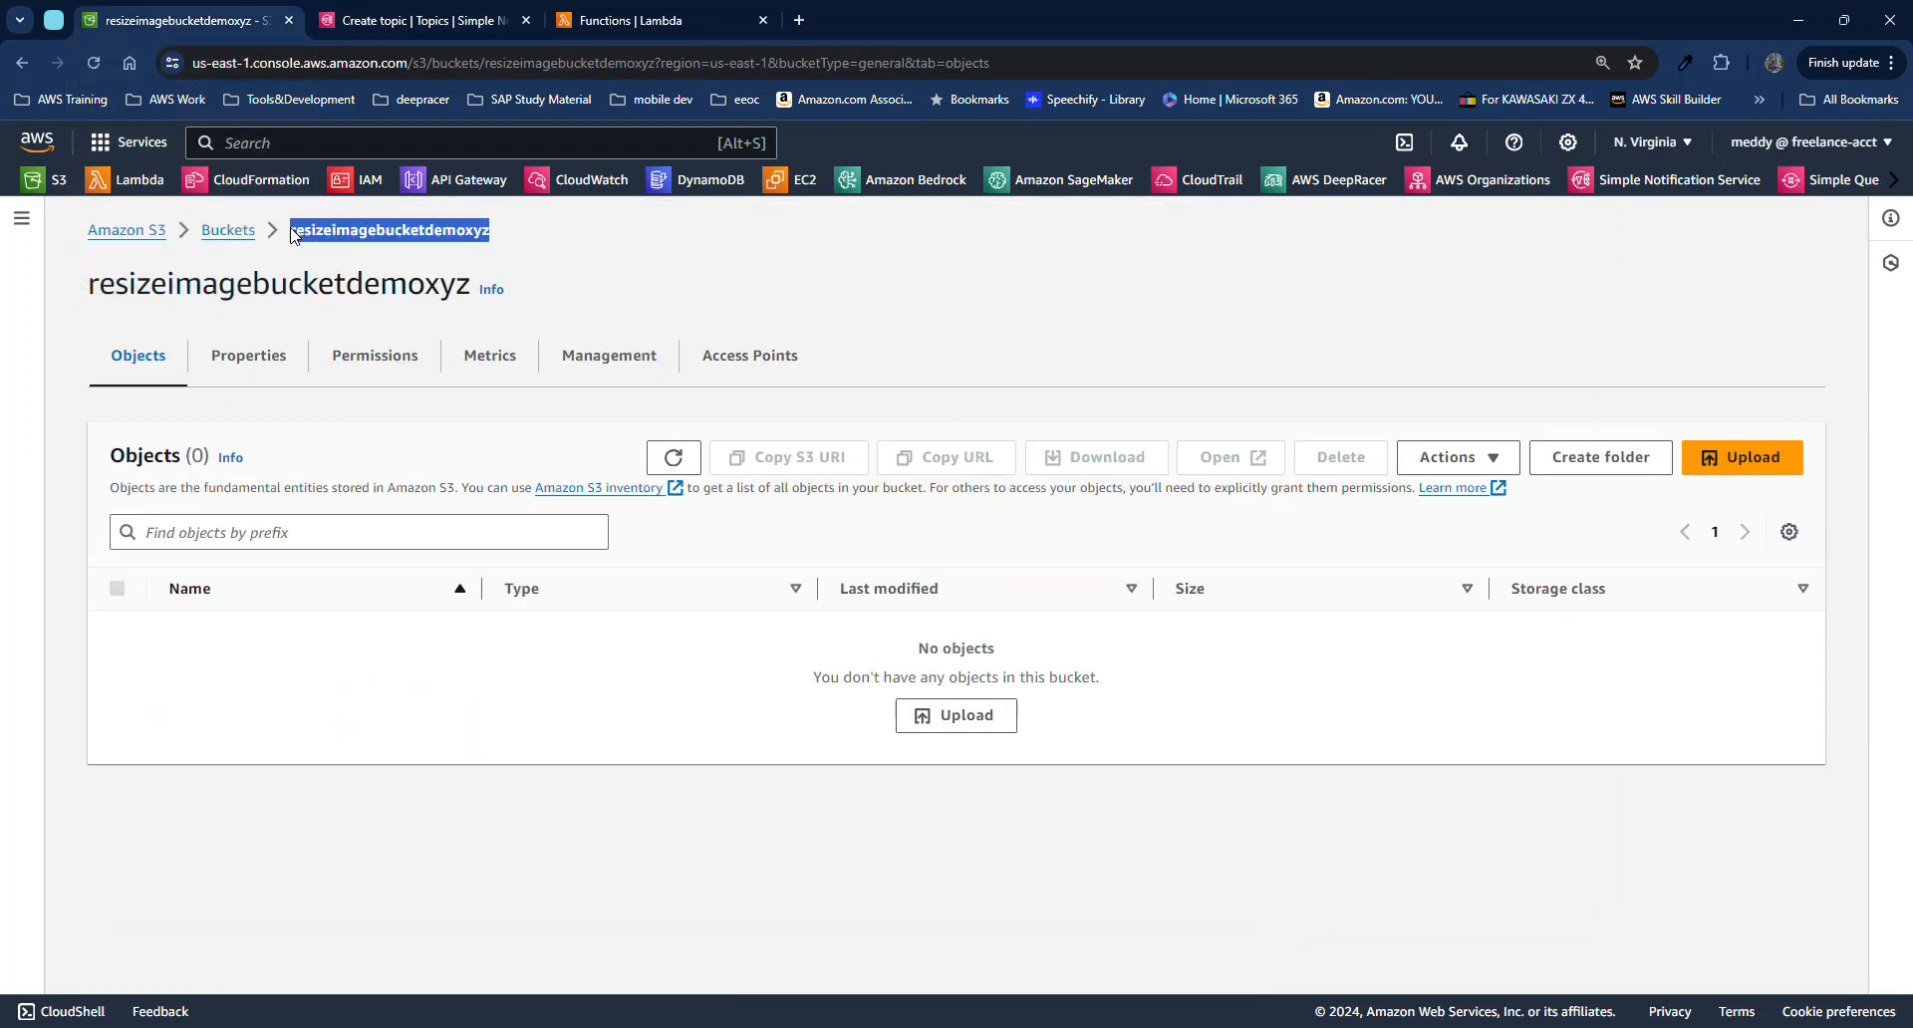
pyautogui.click(445, 21)
pyautogui.moveTo(654, 759); pyautogui.dragTo(516, 757)
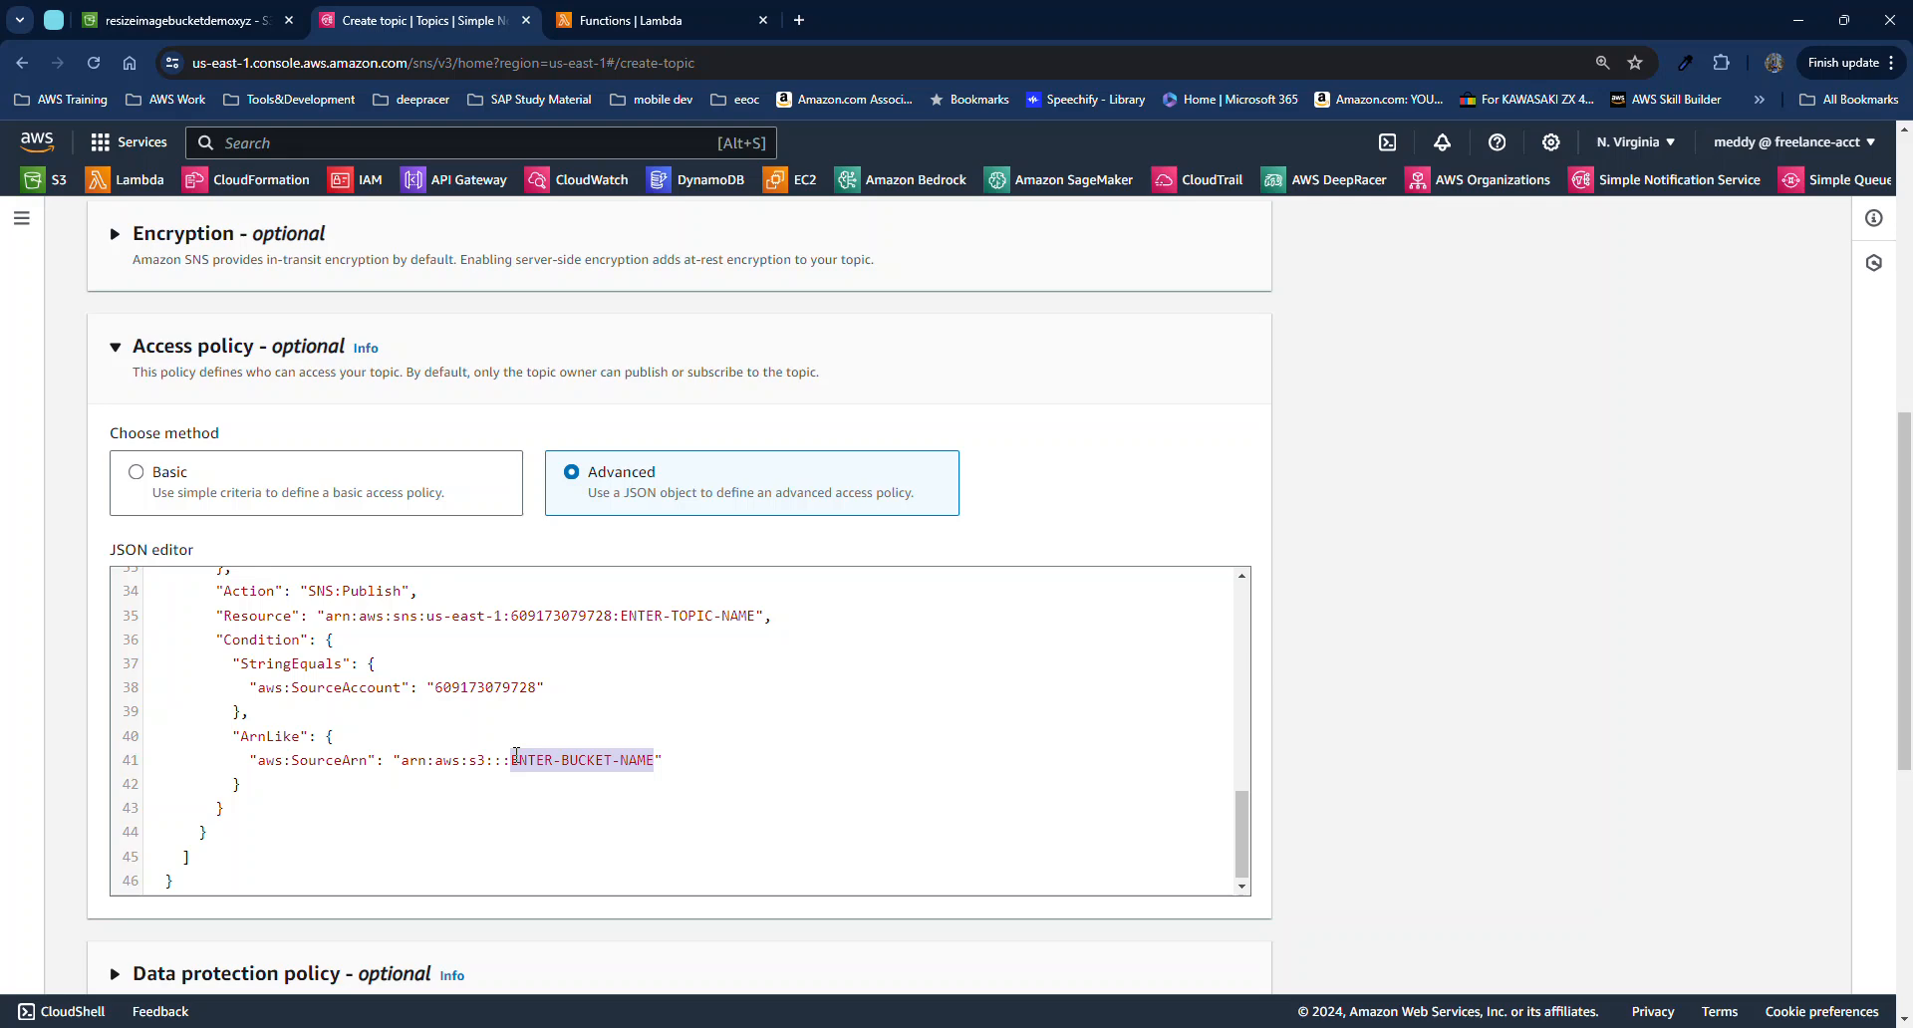
pyautogui.hotkey('ctrl', 'v')
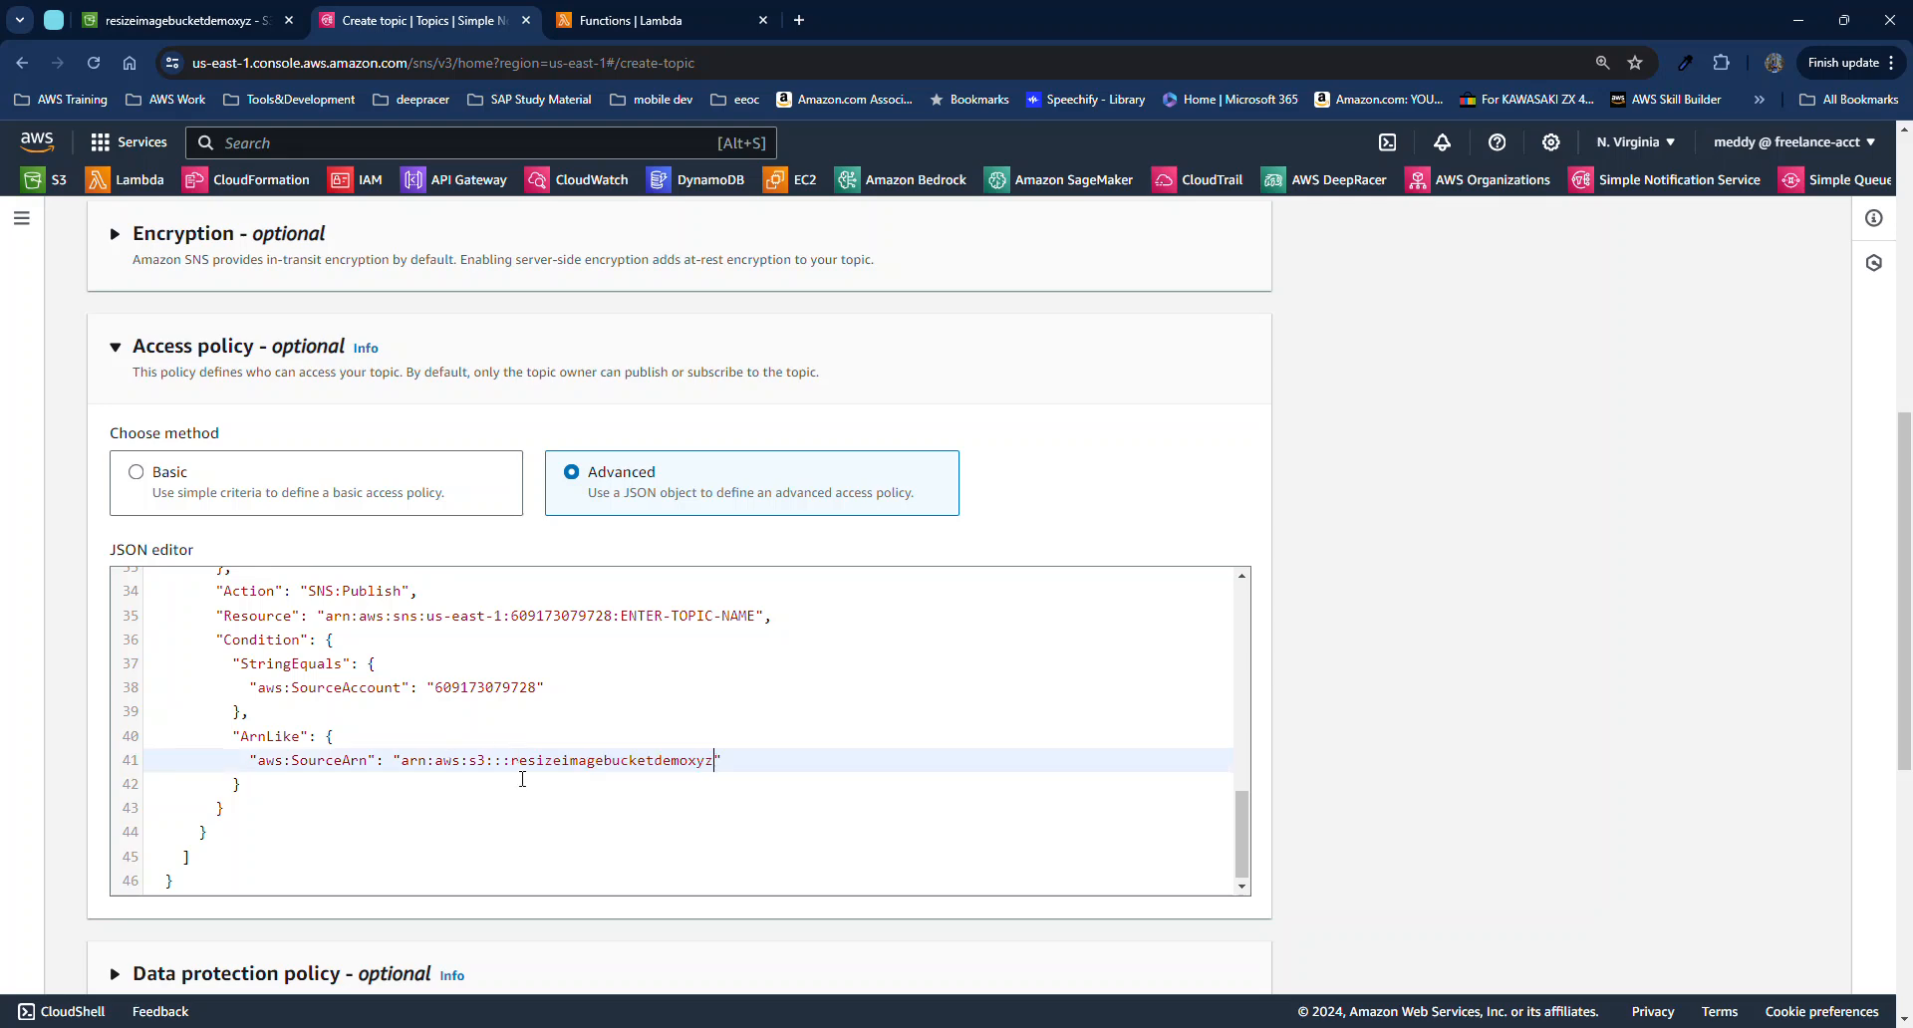
# Copy the topic name PublishToLambda and replace the ENTER-TOPIC-NAME placeholder in both Resource ARNs of the access policy with it
pyautogui.scroll(7, 722, 316)
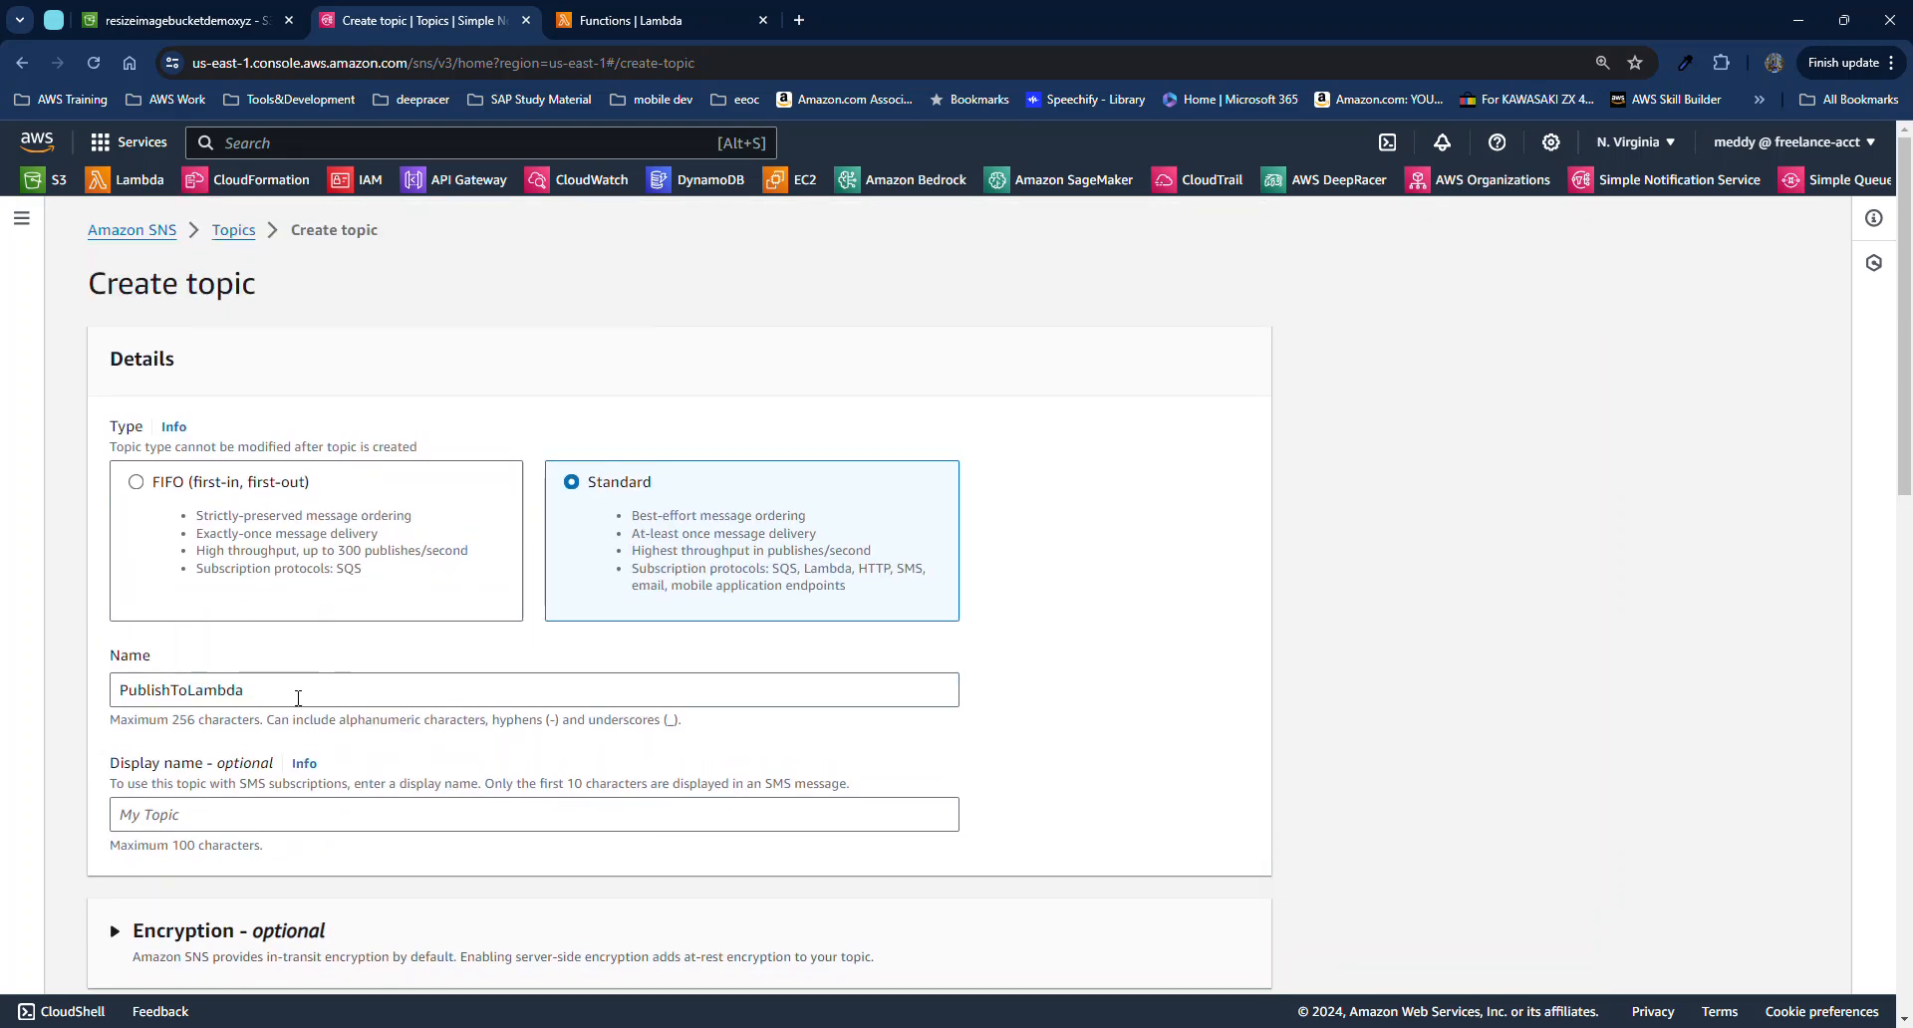
pyautogui.moveTo(256, 695); pyautogui.dragTo(111, 690)
pyautogui.hotkey('ctrl', 'c')
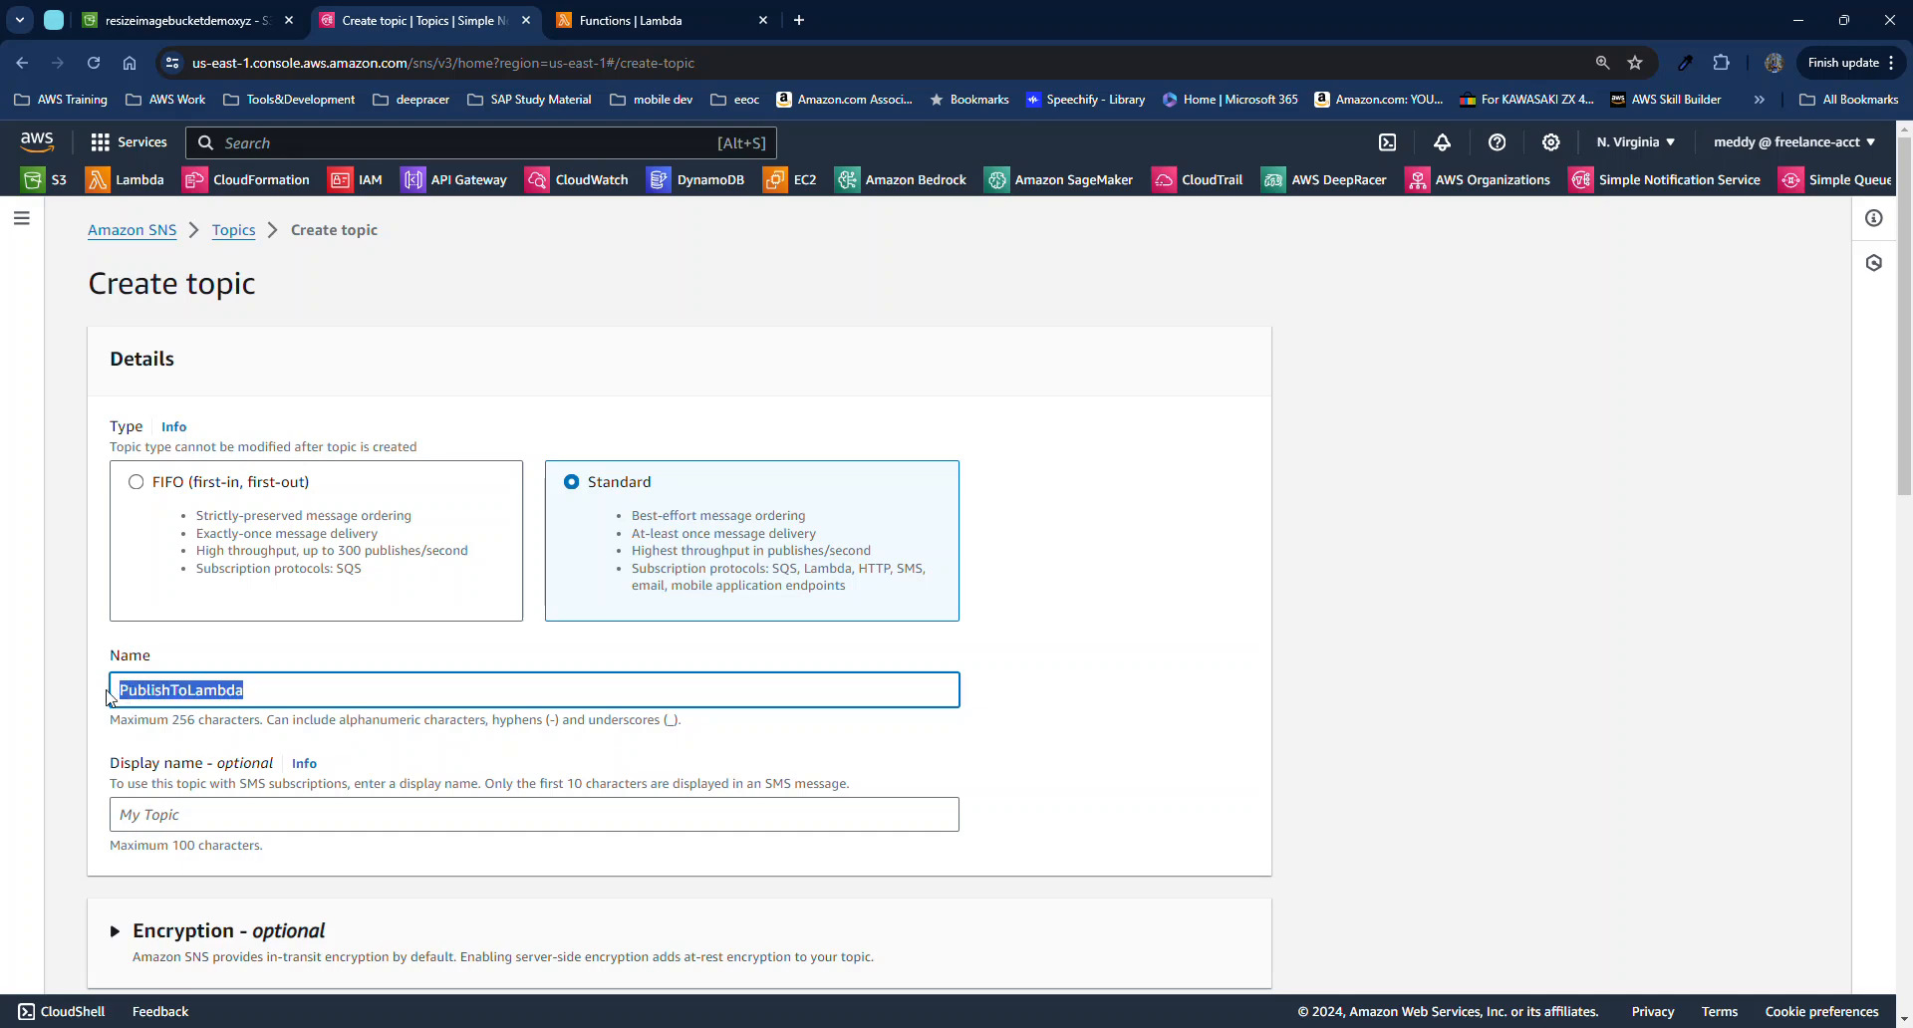
pyautogui.scroll(-7, 1209, 706)
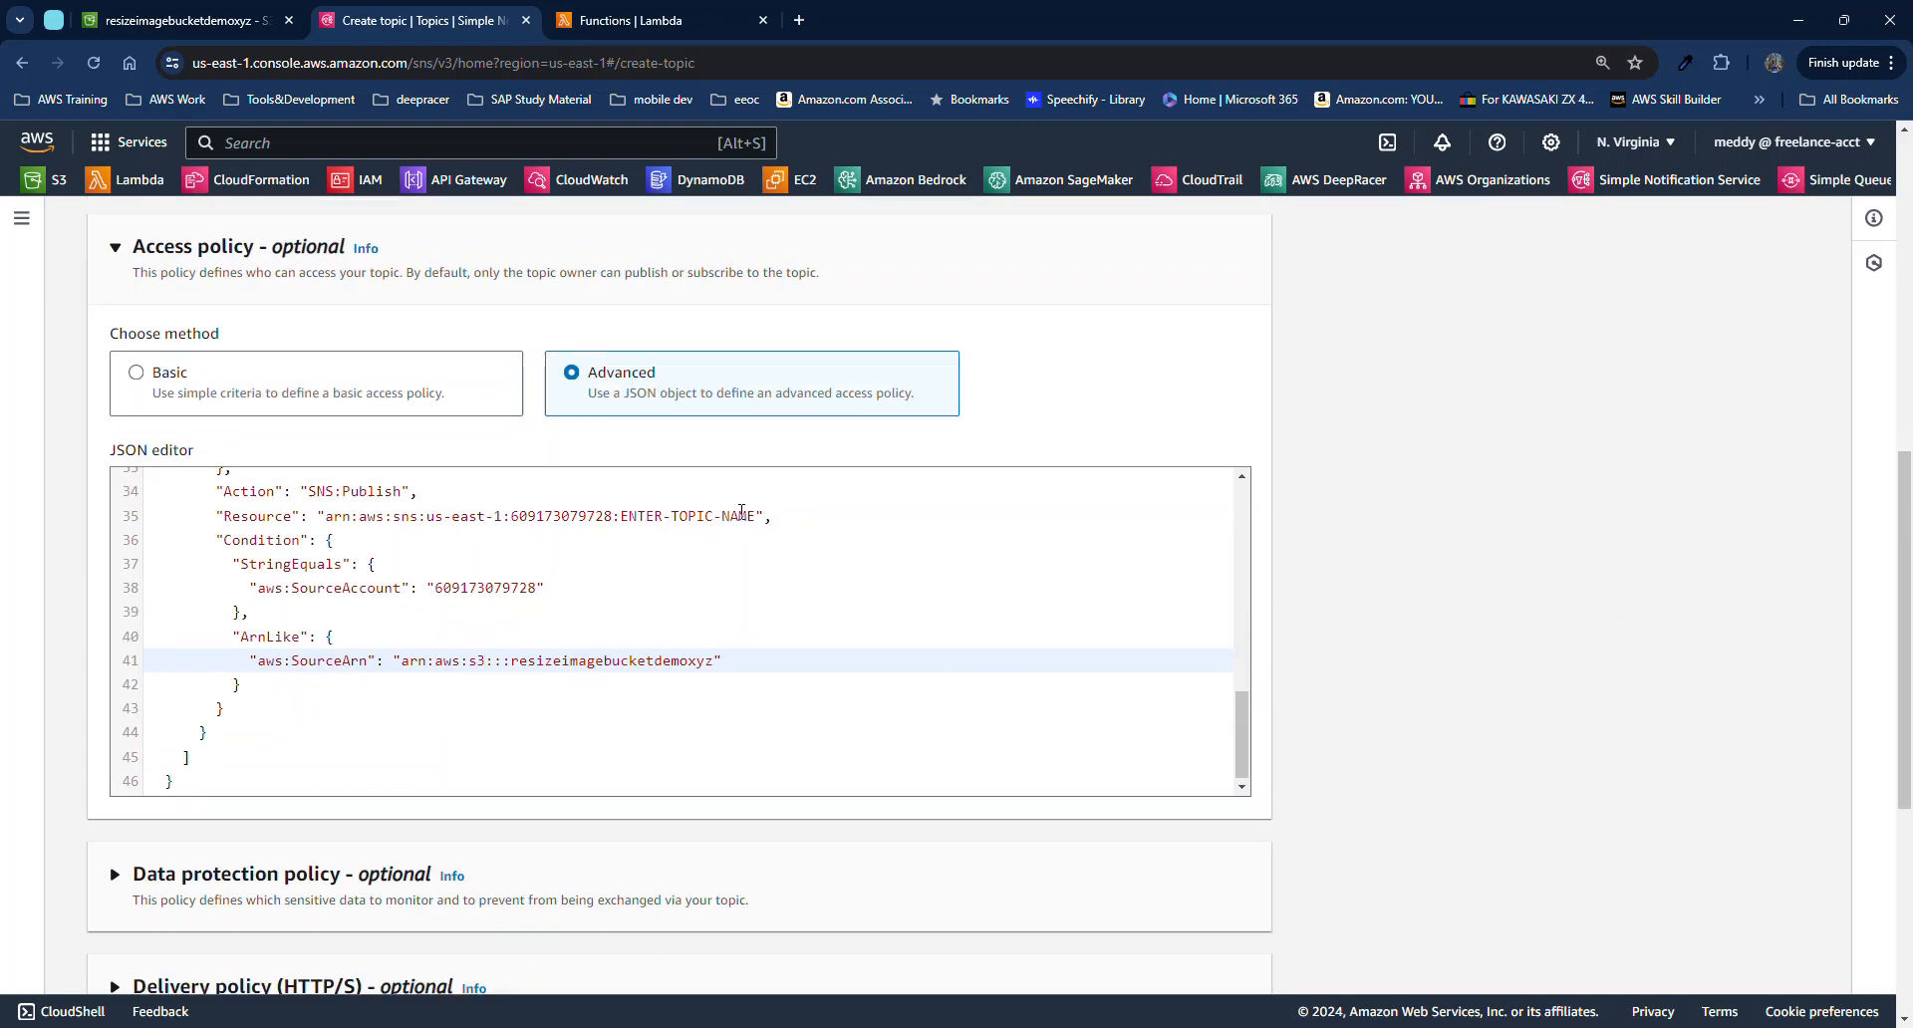
pyautogui.moveTo(758, 513); pyautogui.dragTo(624, 515)
pyautogui.hotkey('ctrl', 'v')
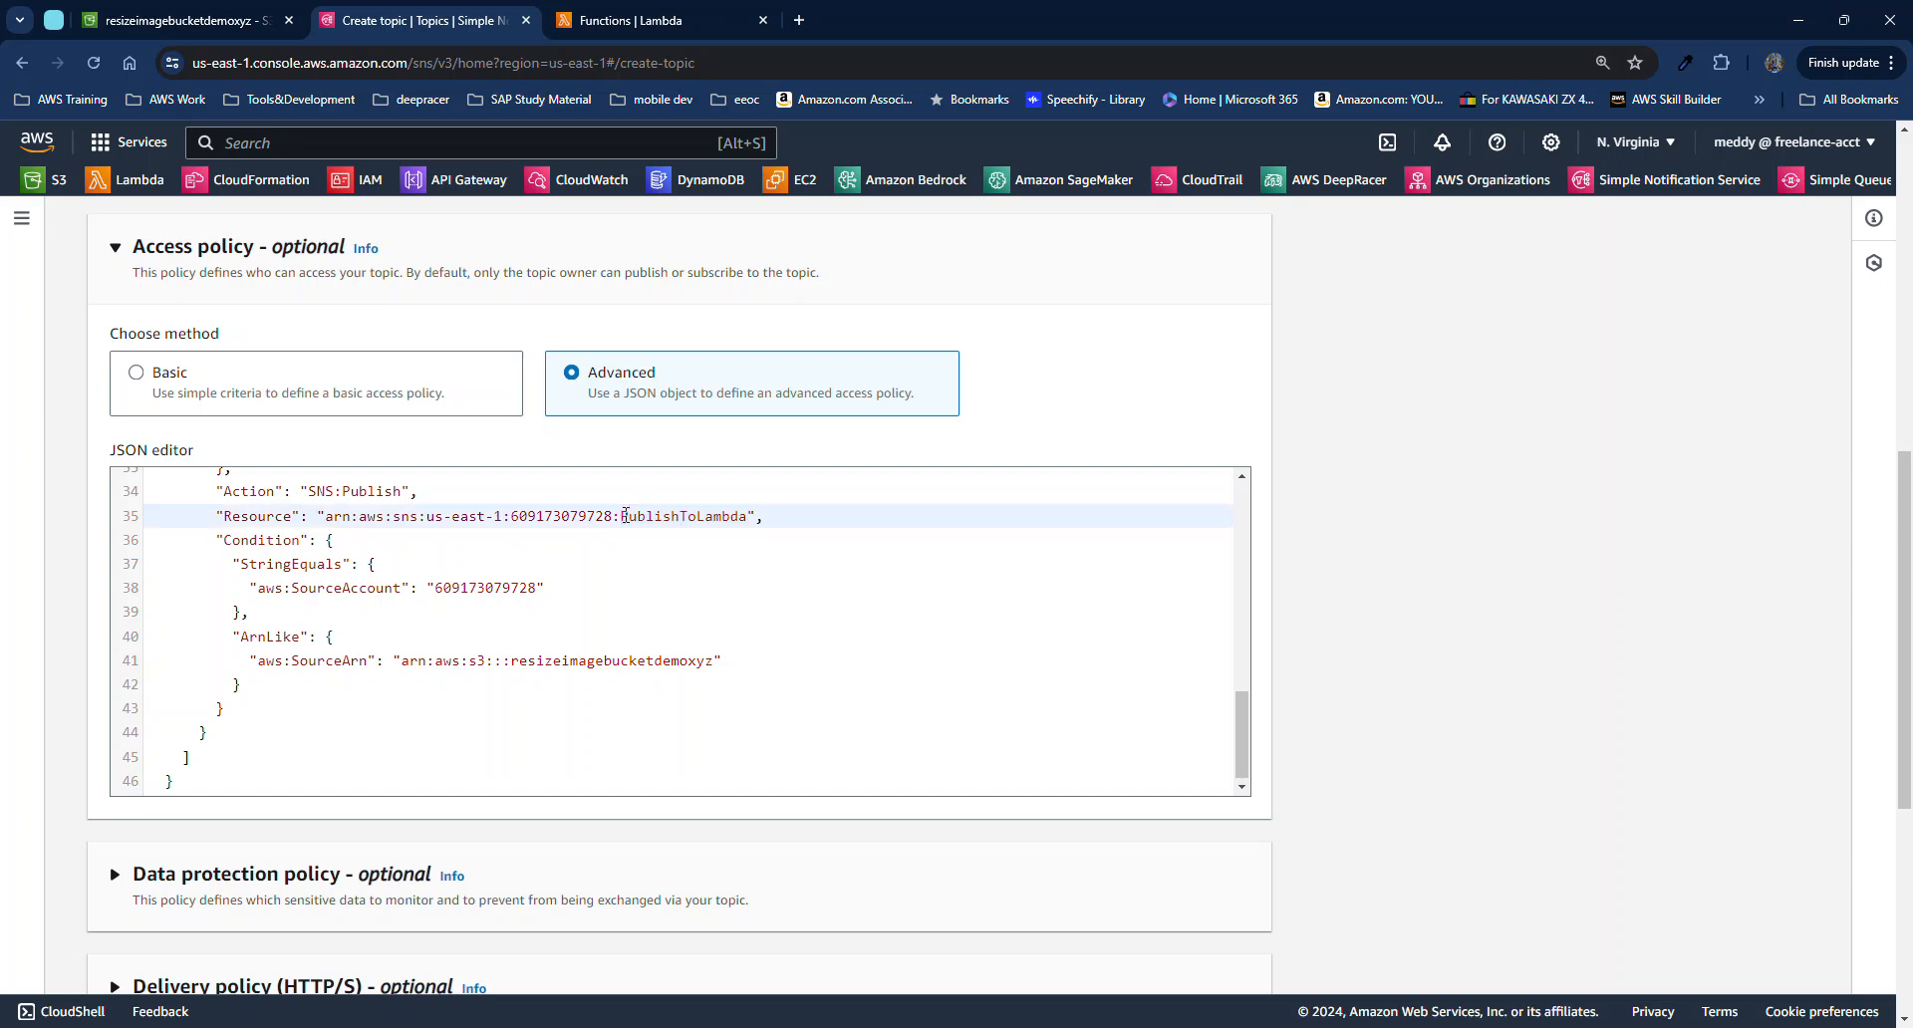
pyautogui.scroll(5, 787, 595)
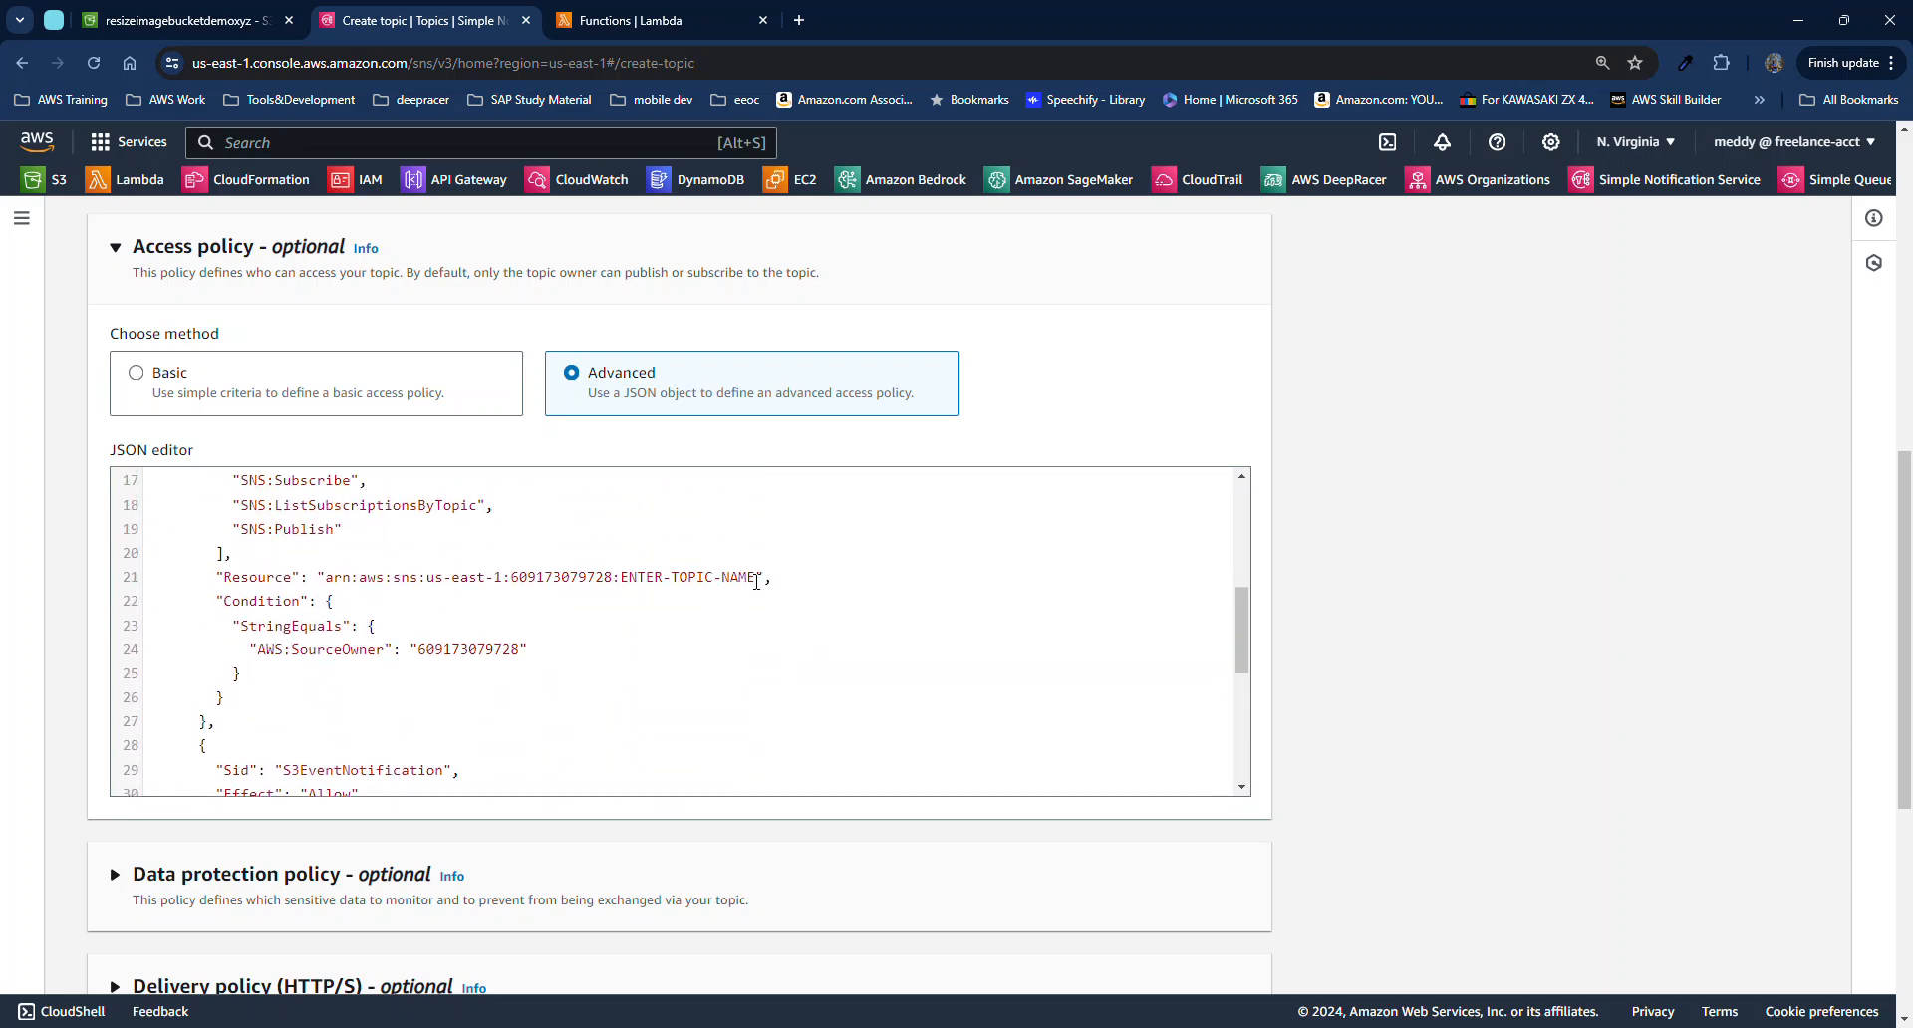
pyautogui.moveTo(760, 571); pyautogui.dragTo(626, 576)
pyautogui.hotkey('ctrl', 'v')
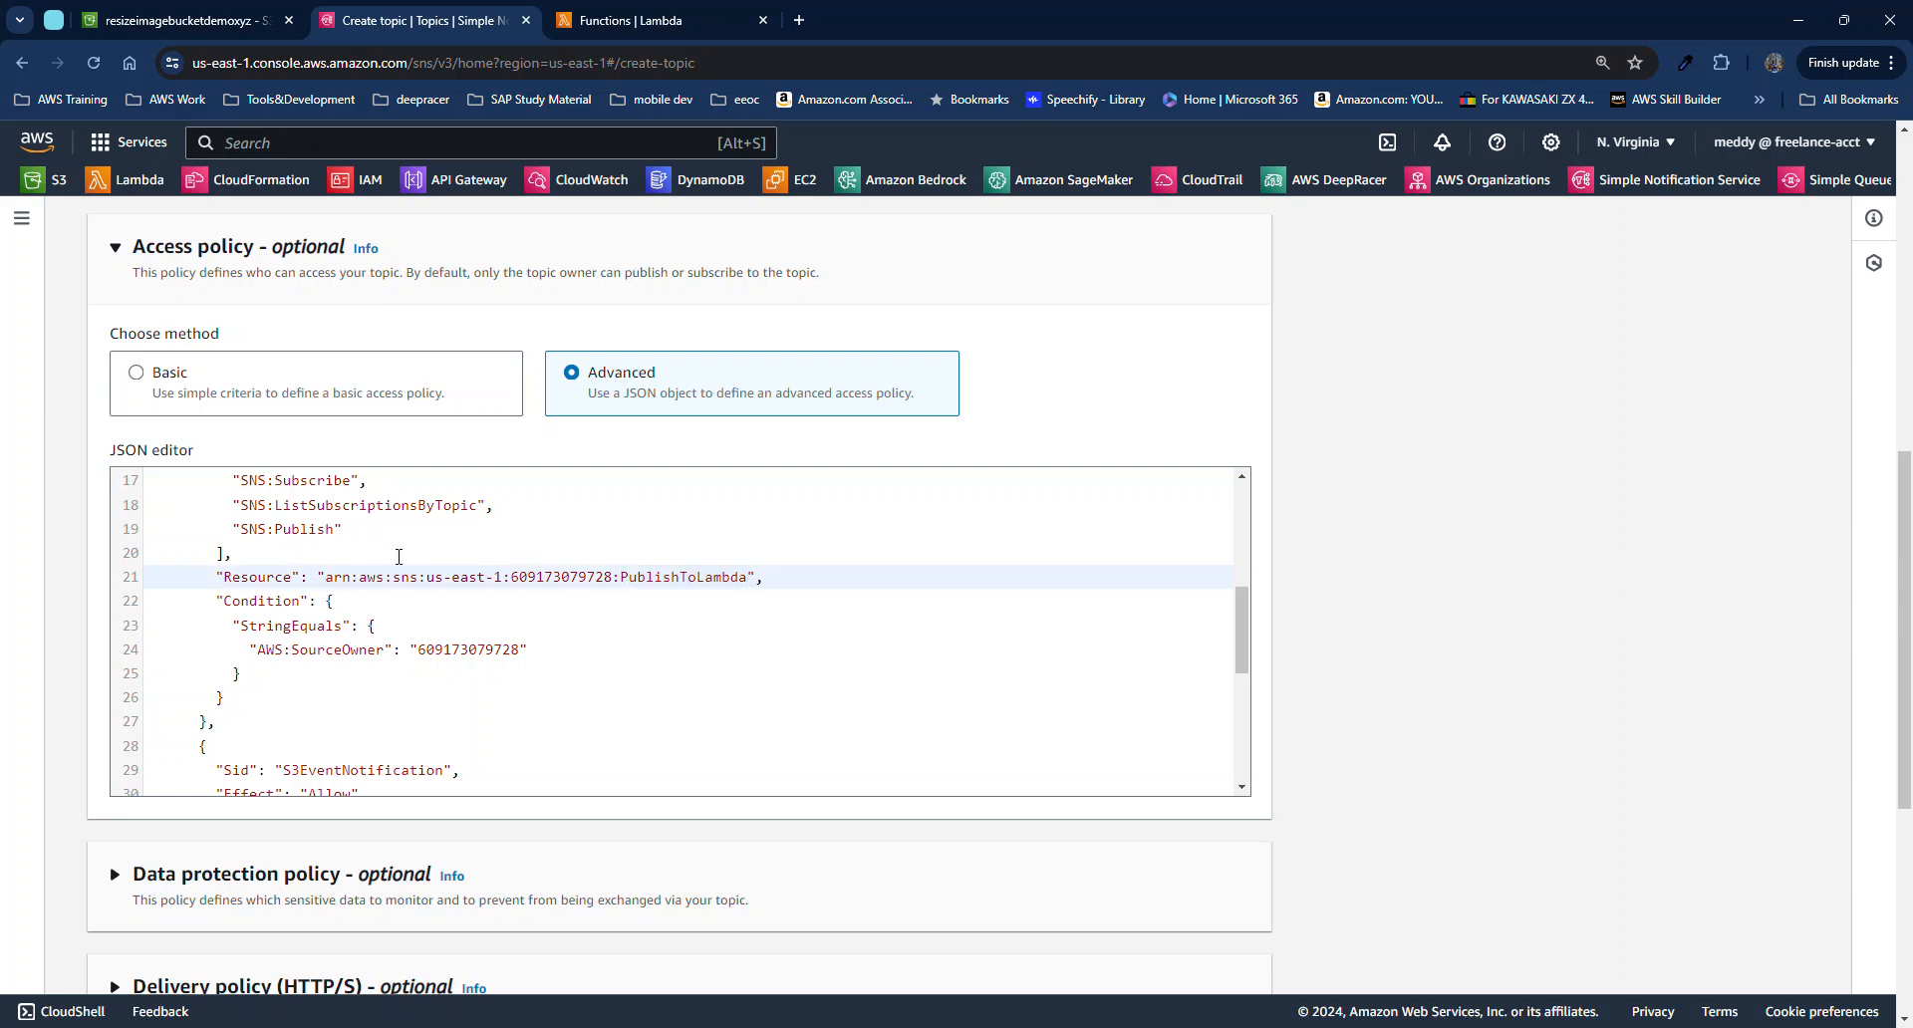
# Check the source owner and source account conditions in the access policy, and create the SNS topic
pyautogui.scroll(-1, 399, 558)
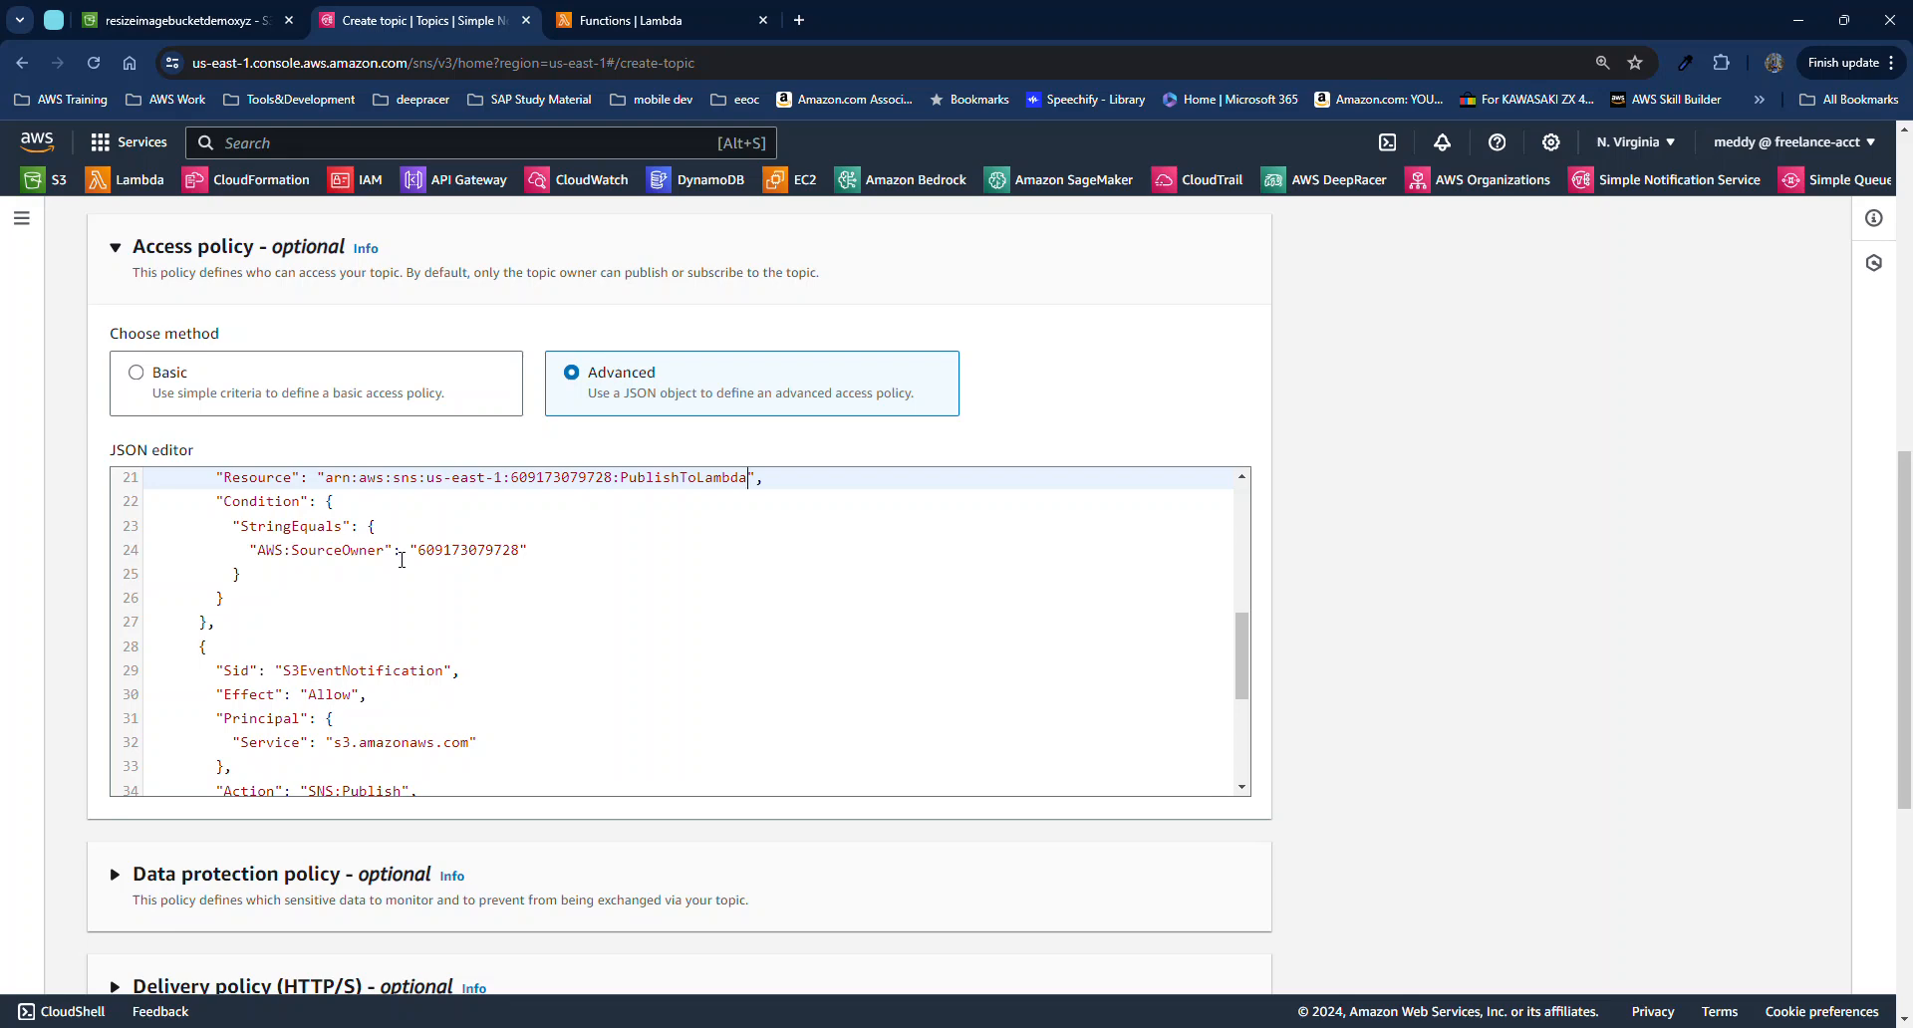
pyautogui.click(206, 28)
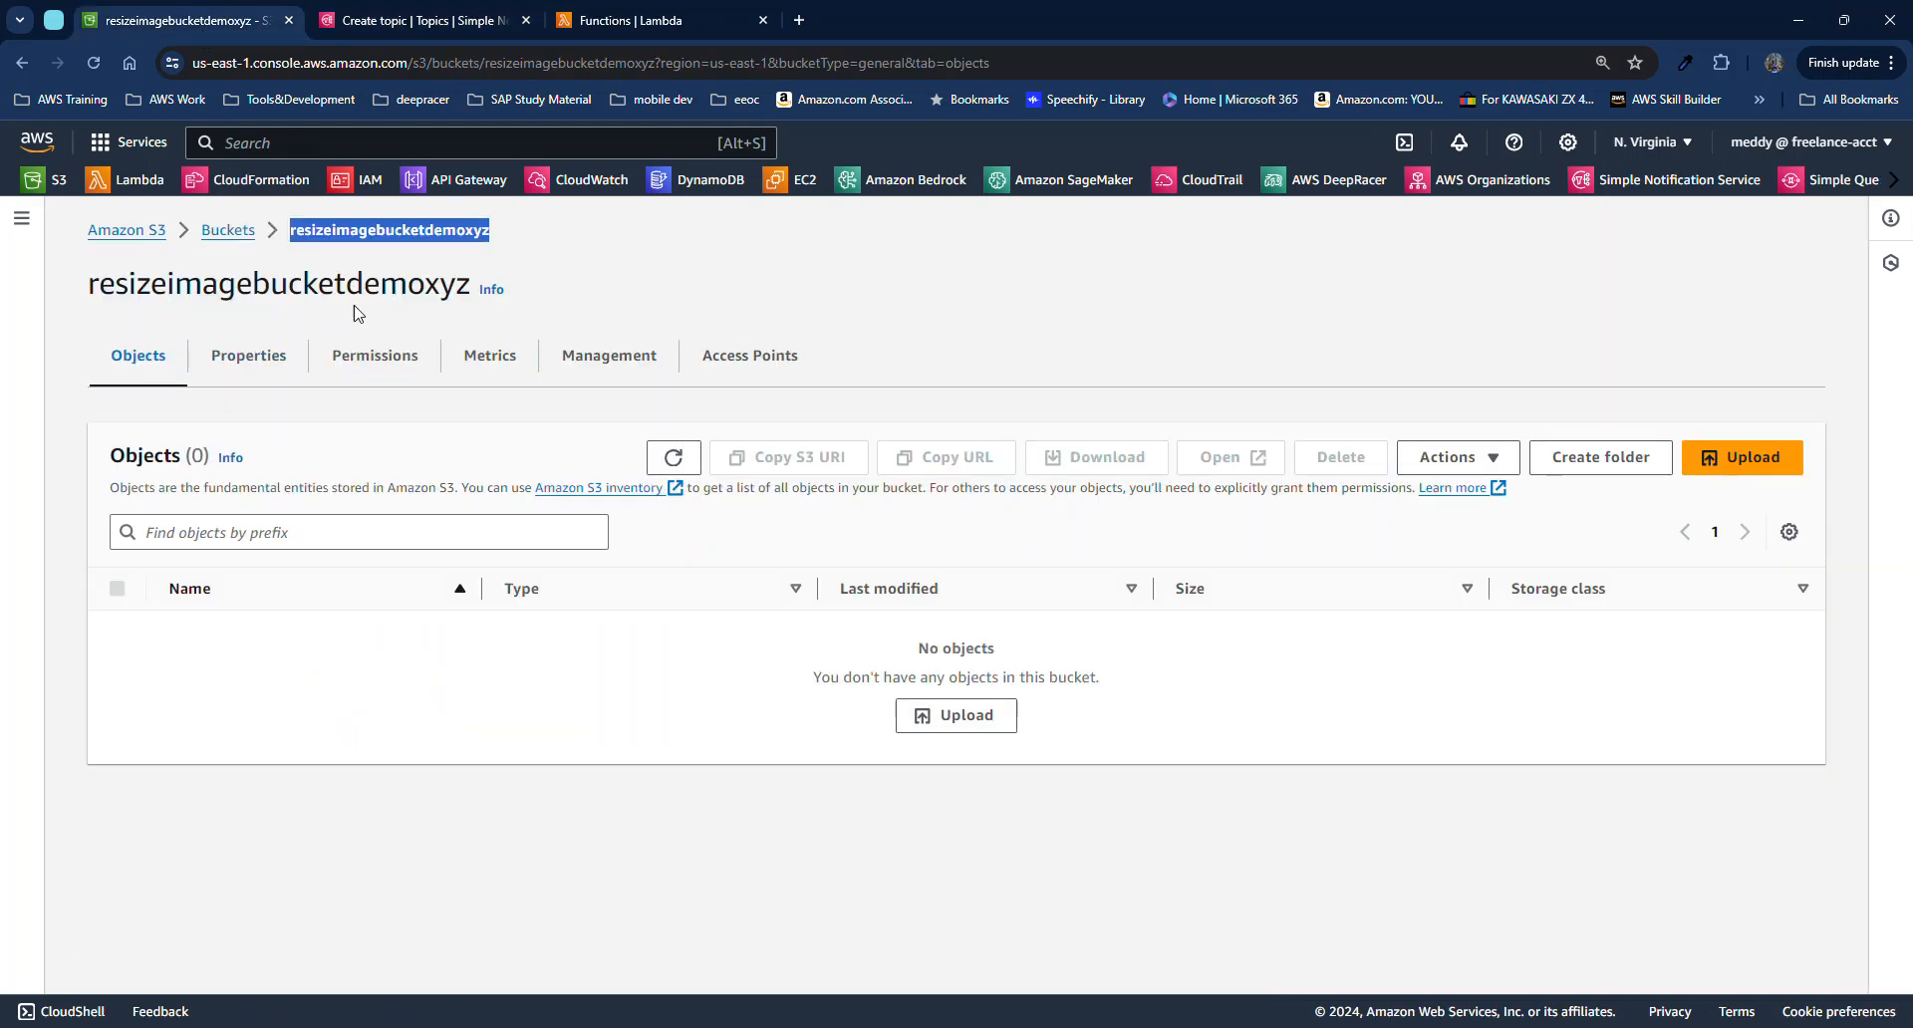
pyautogui.click(437, 30)
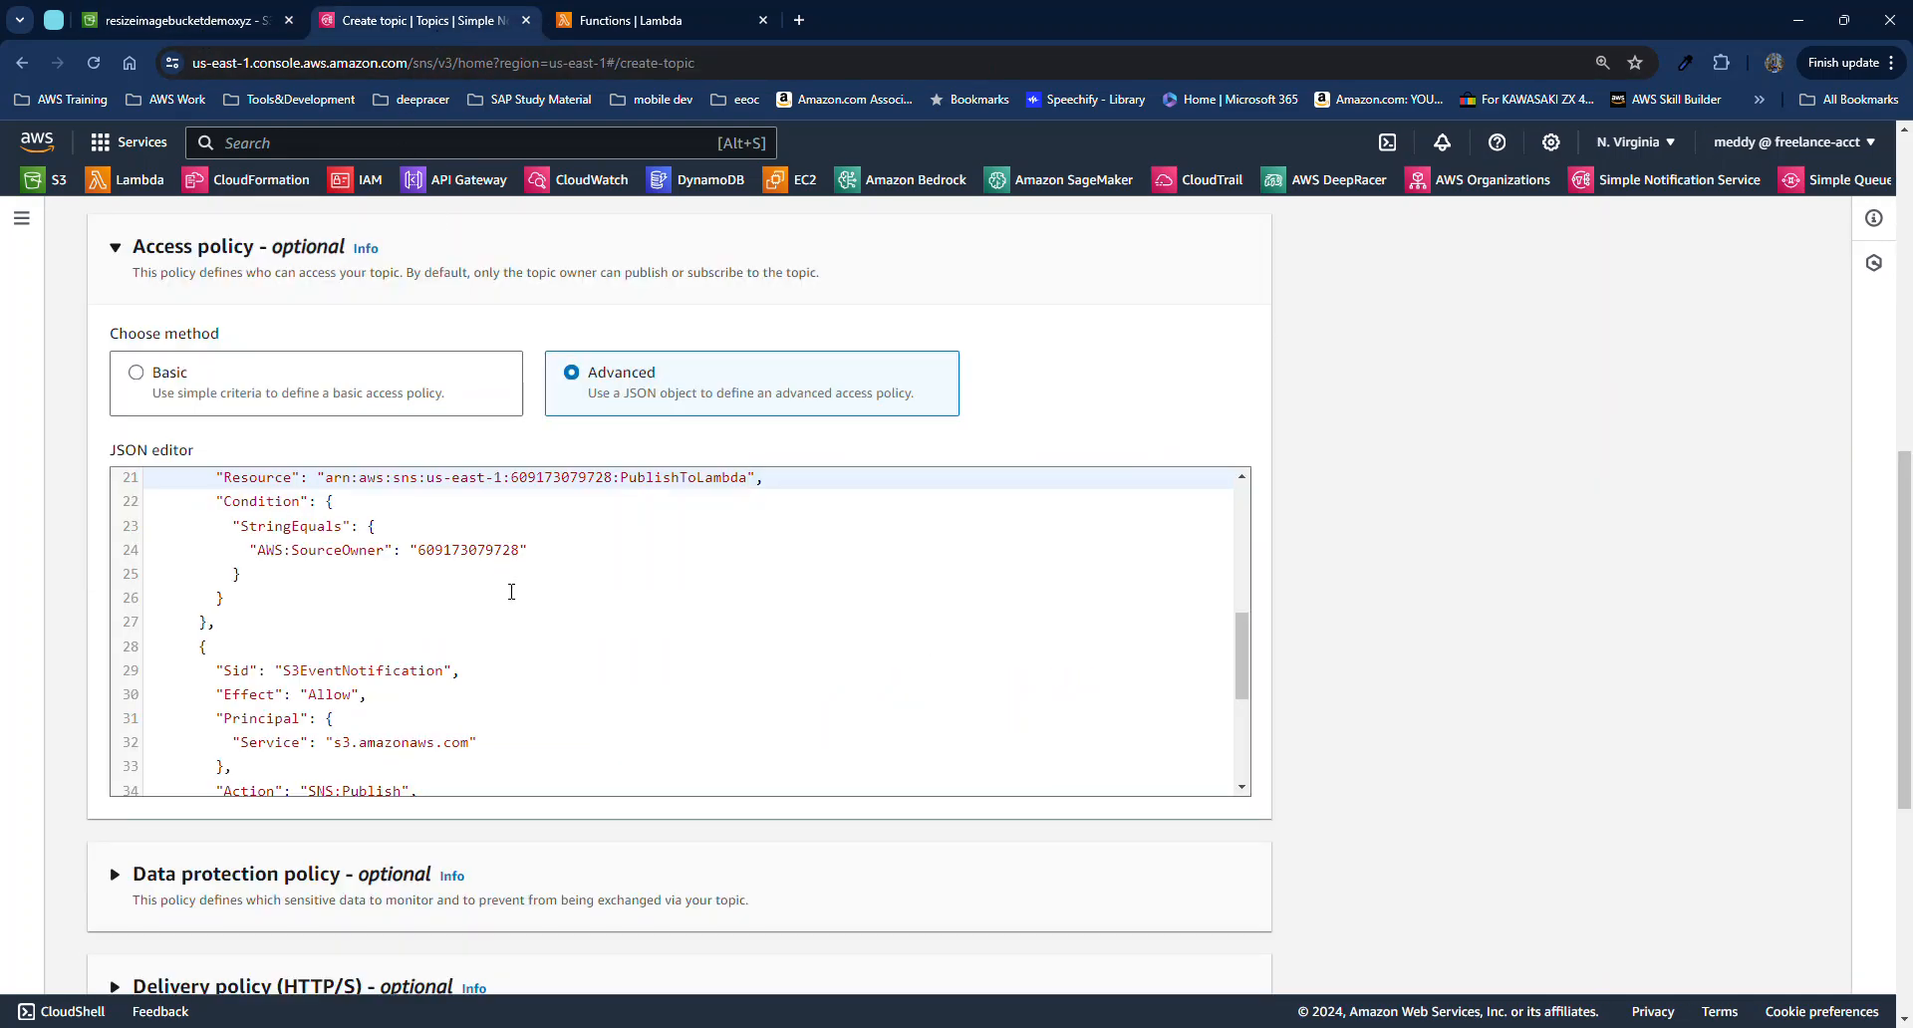
pyautogui.scroll(-3, 511, 592)
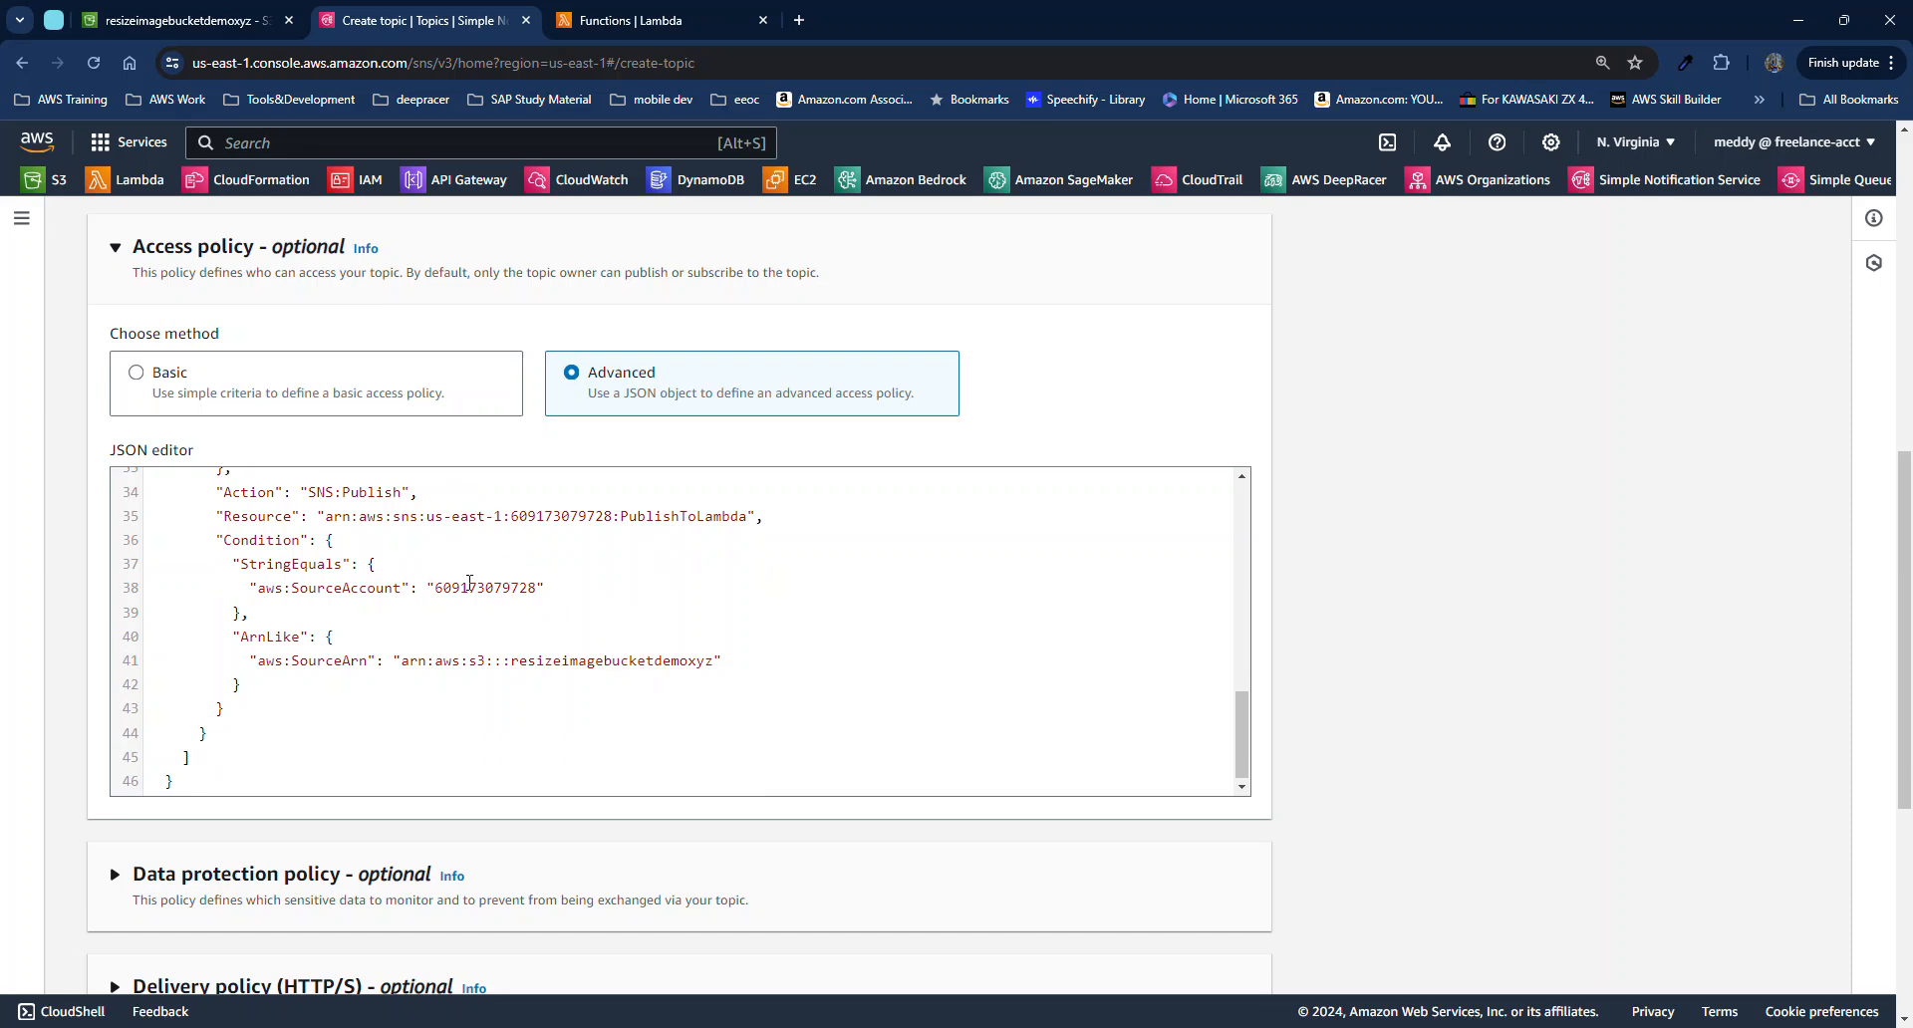
pyautogui.click(471, 587)
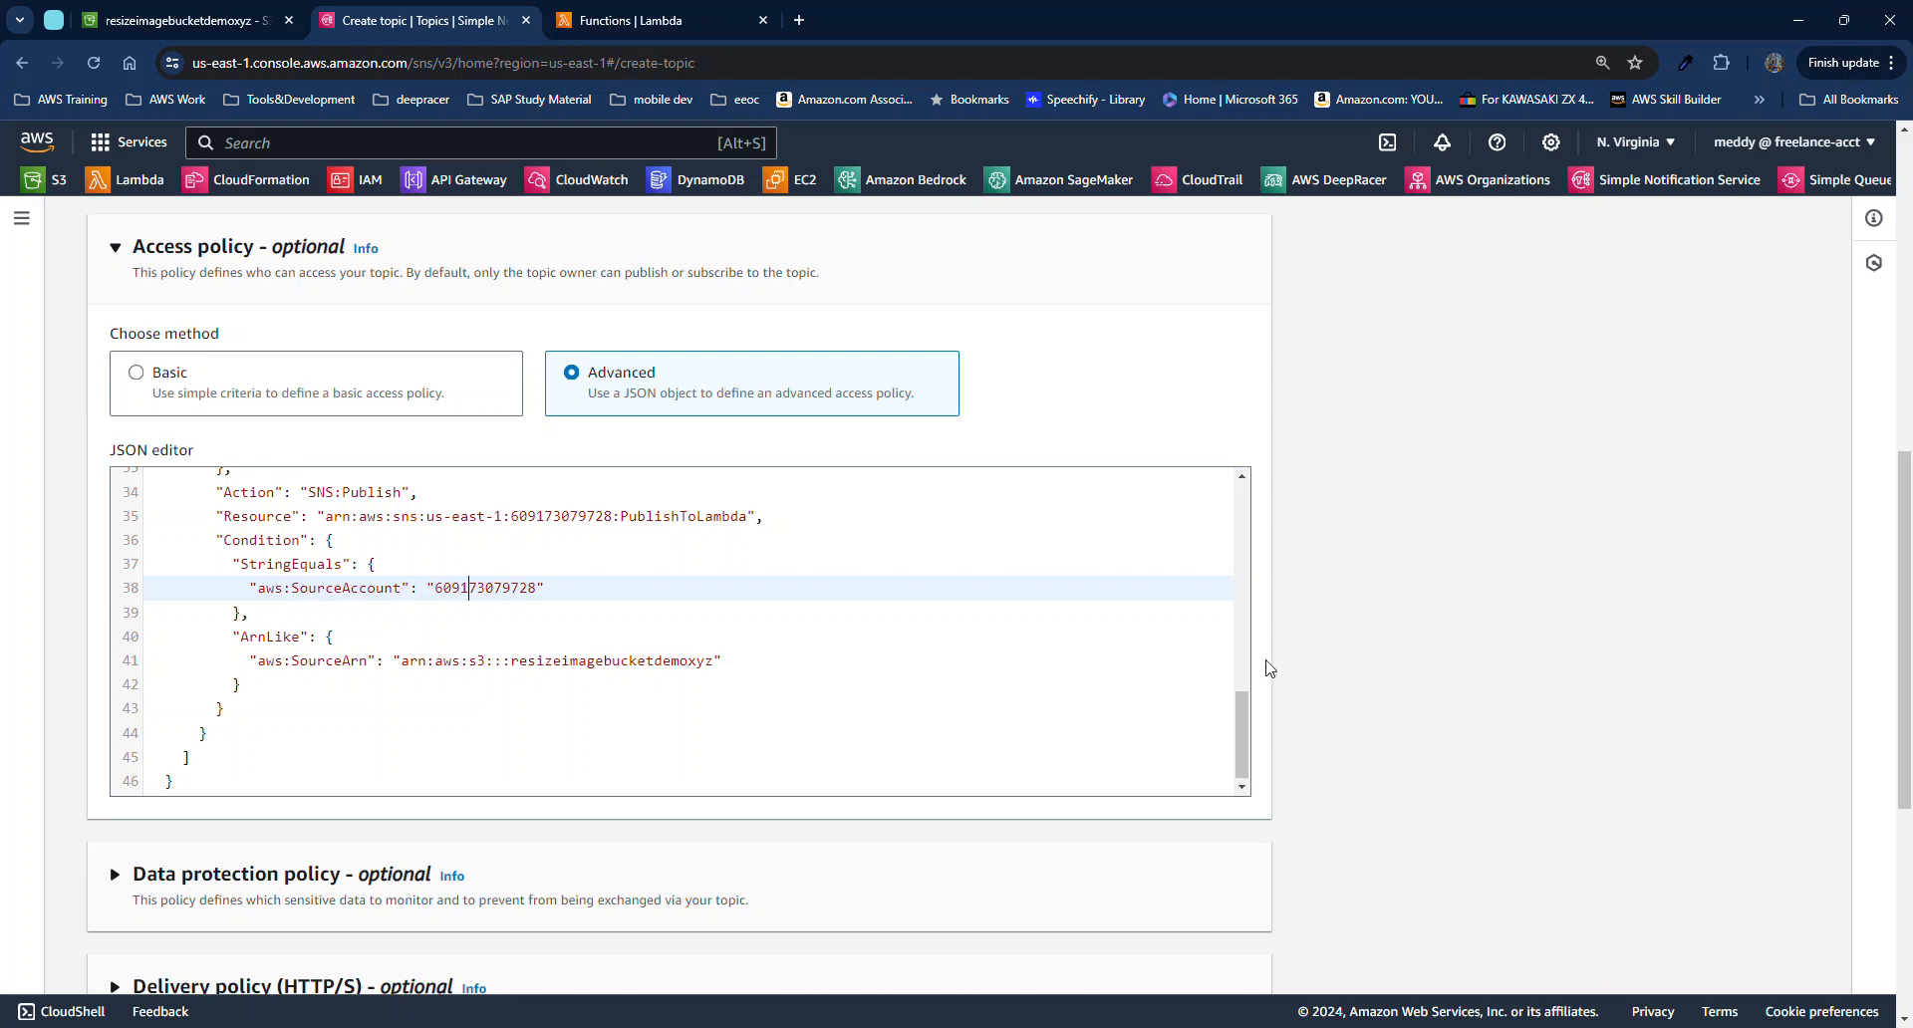
pyautogui.scroll(-5, 1285, 677)
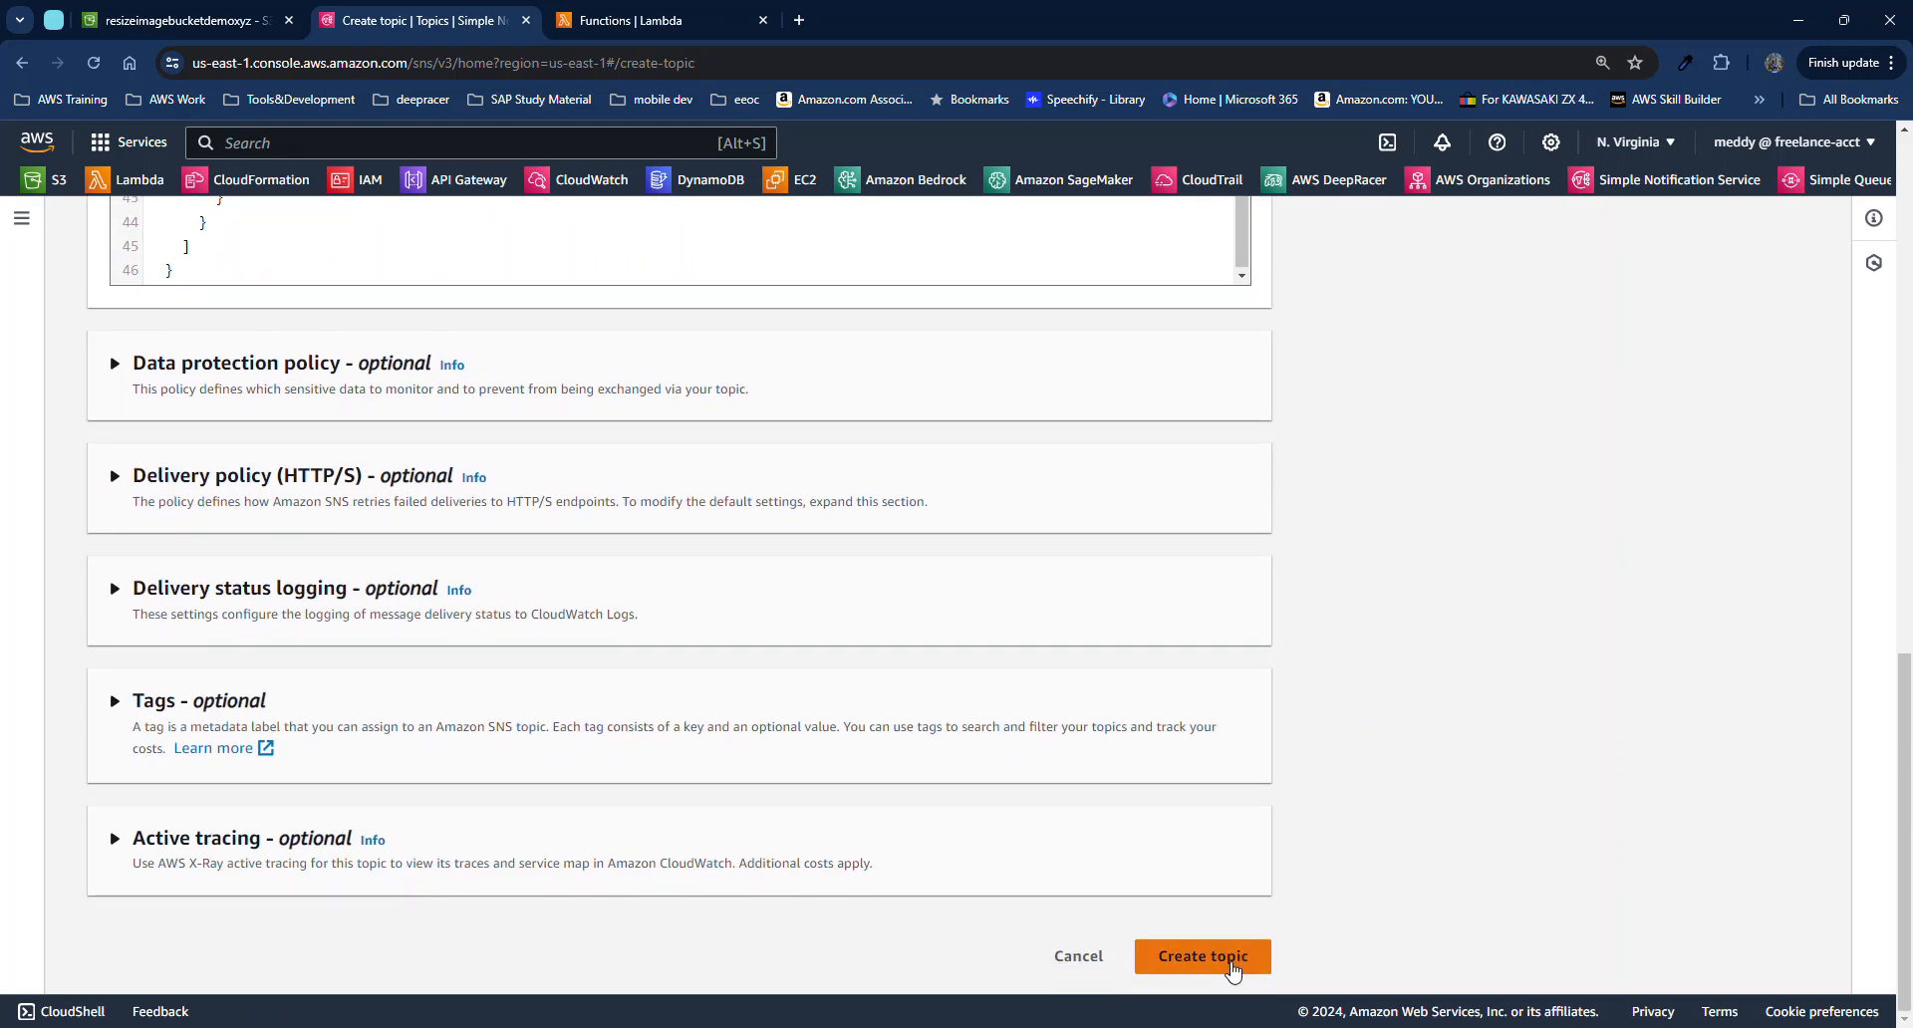
pyautogui.click(1232, 959)
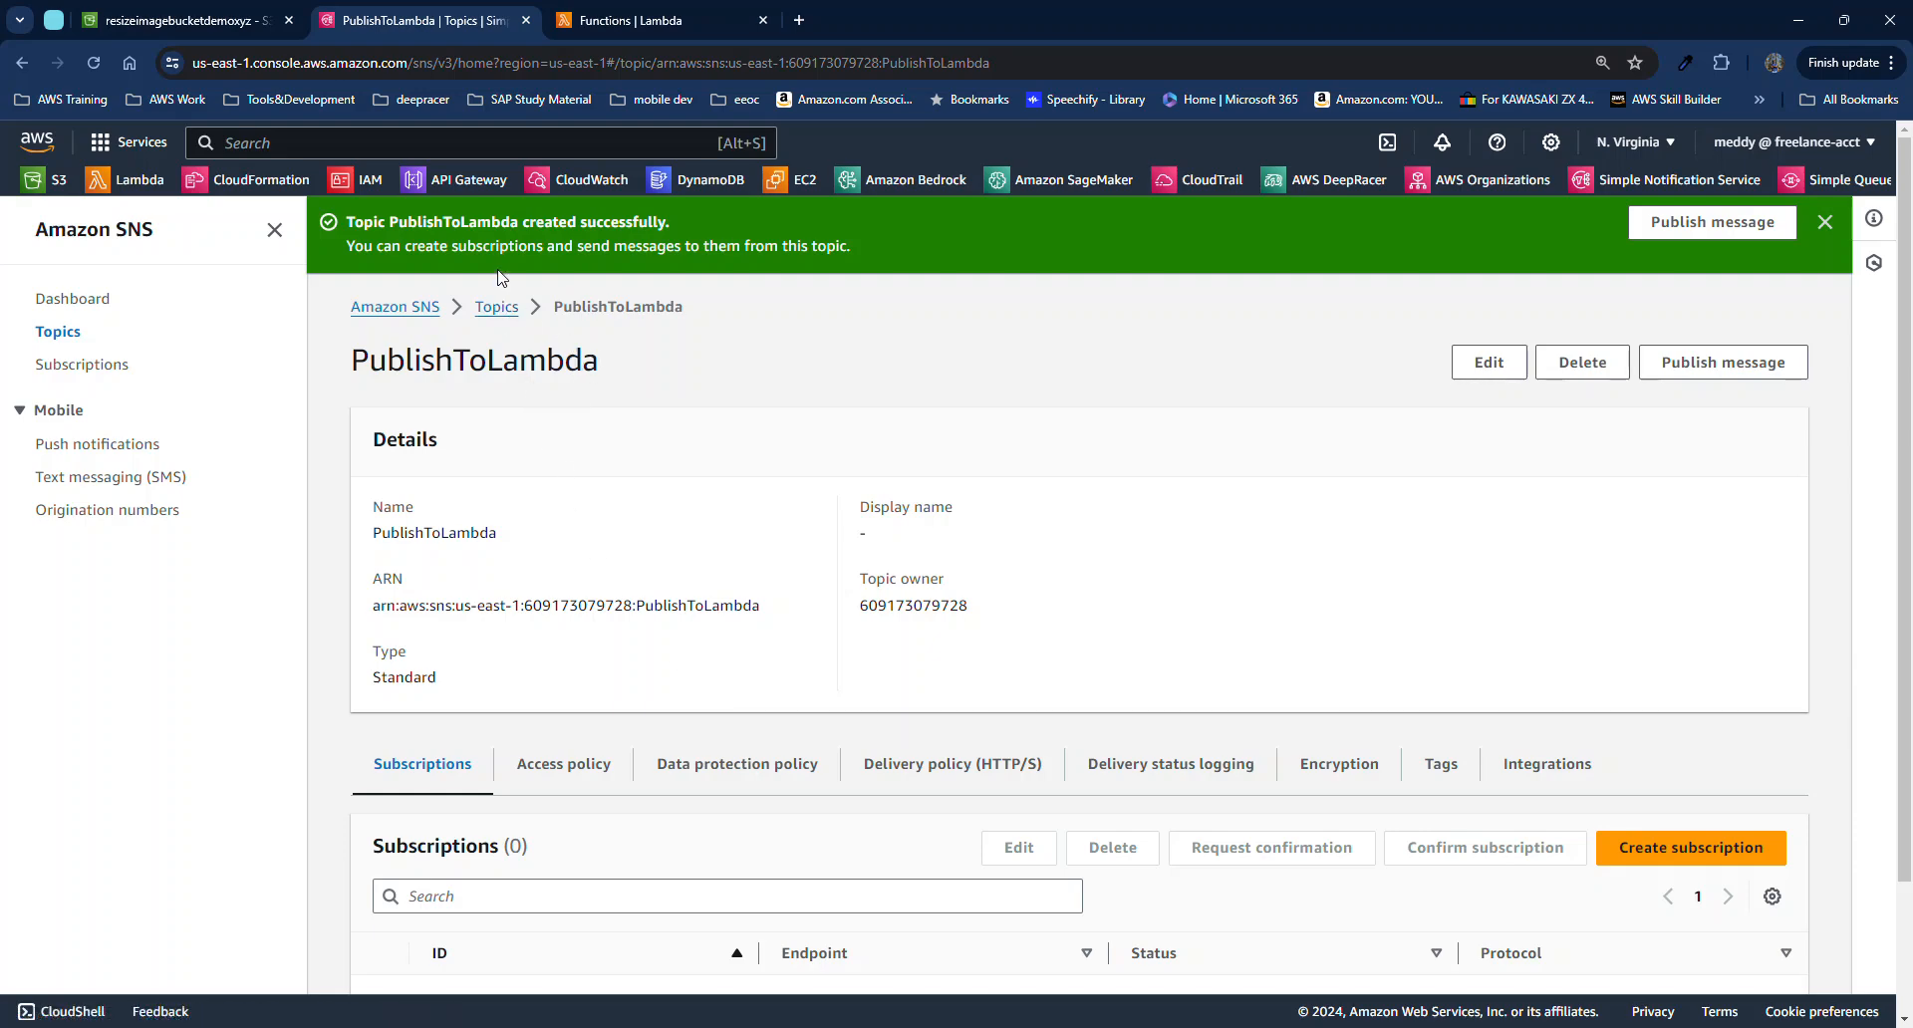
# Start a new event notification from the properties of the S3 bucket resizeimagebucketdemoxyz
pyautogui.click(210, 22)
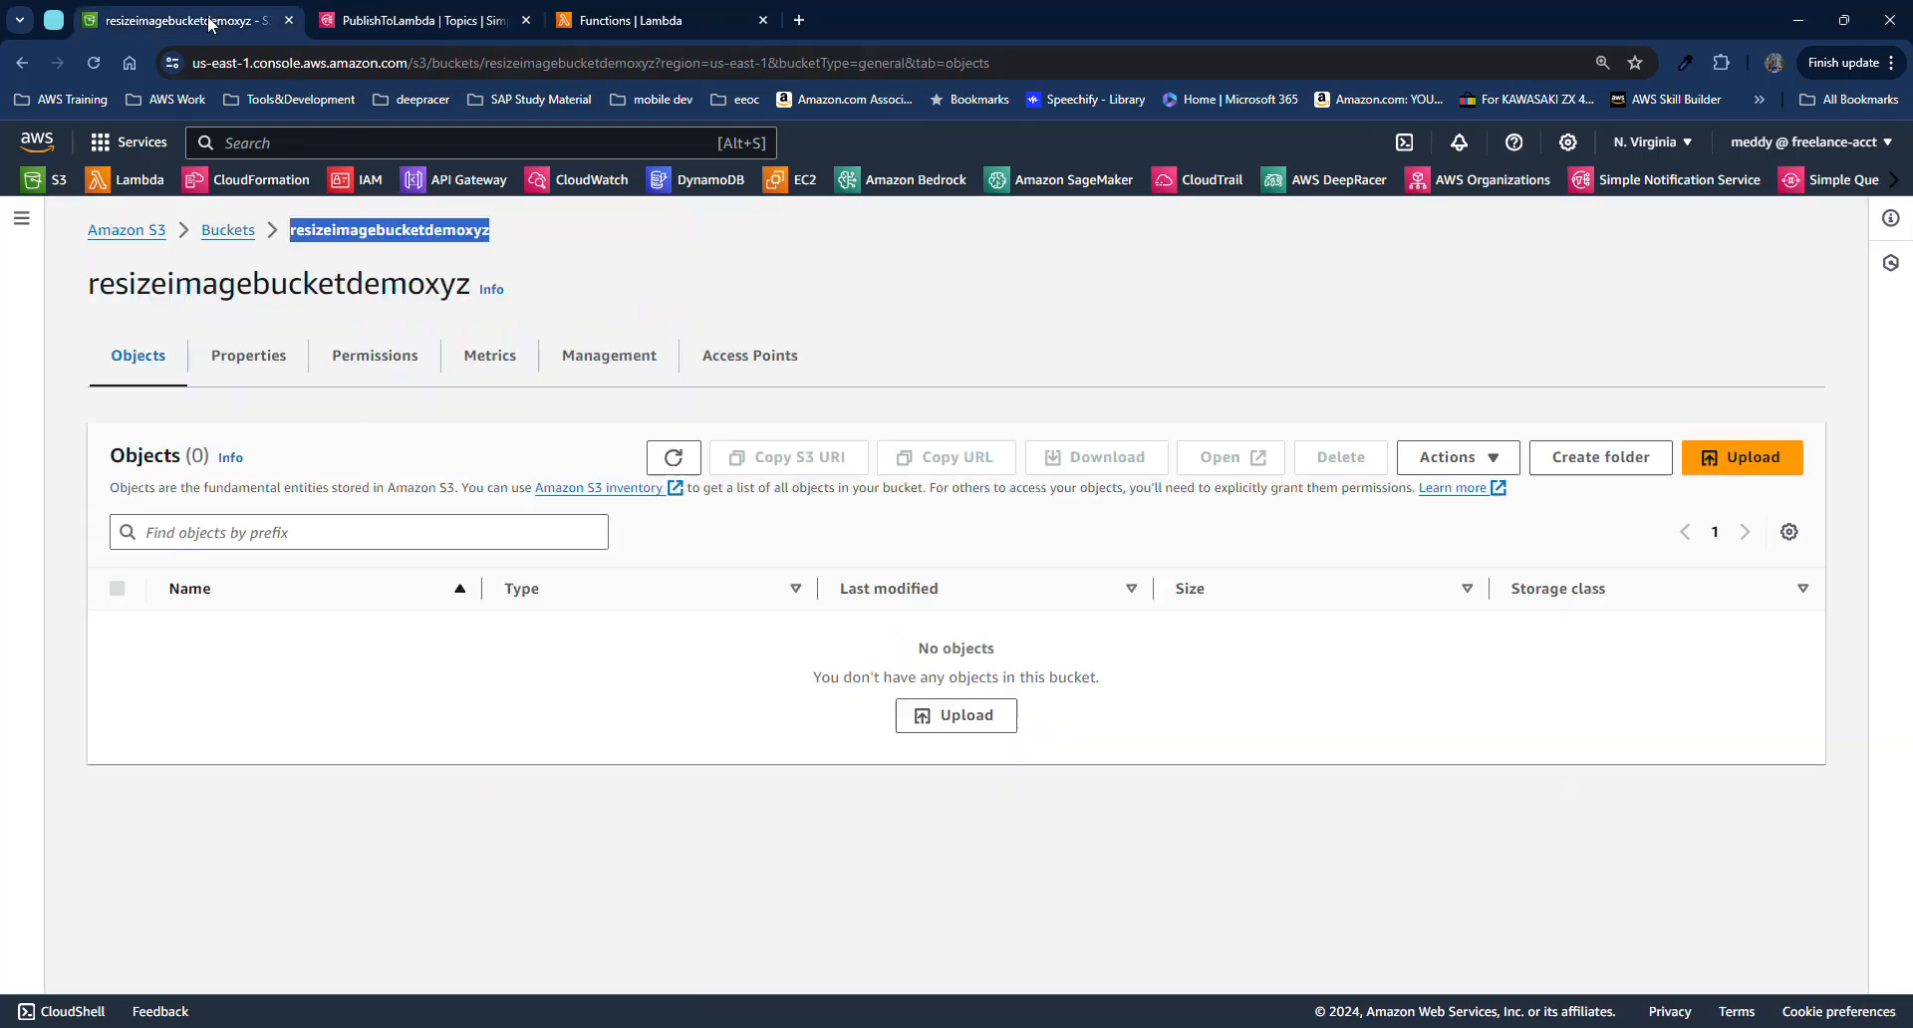
pyautogui.click(262, 366)
pyautogui.scroll(-4, 410, 590)
pyautogui.scroll(-9, 406, 593)
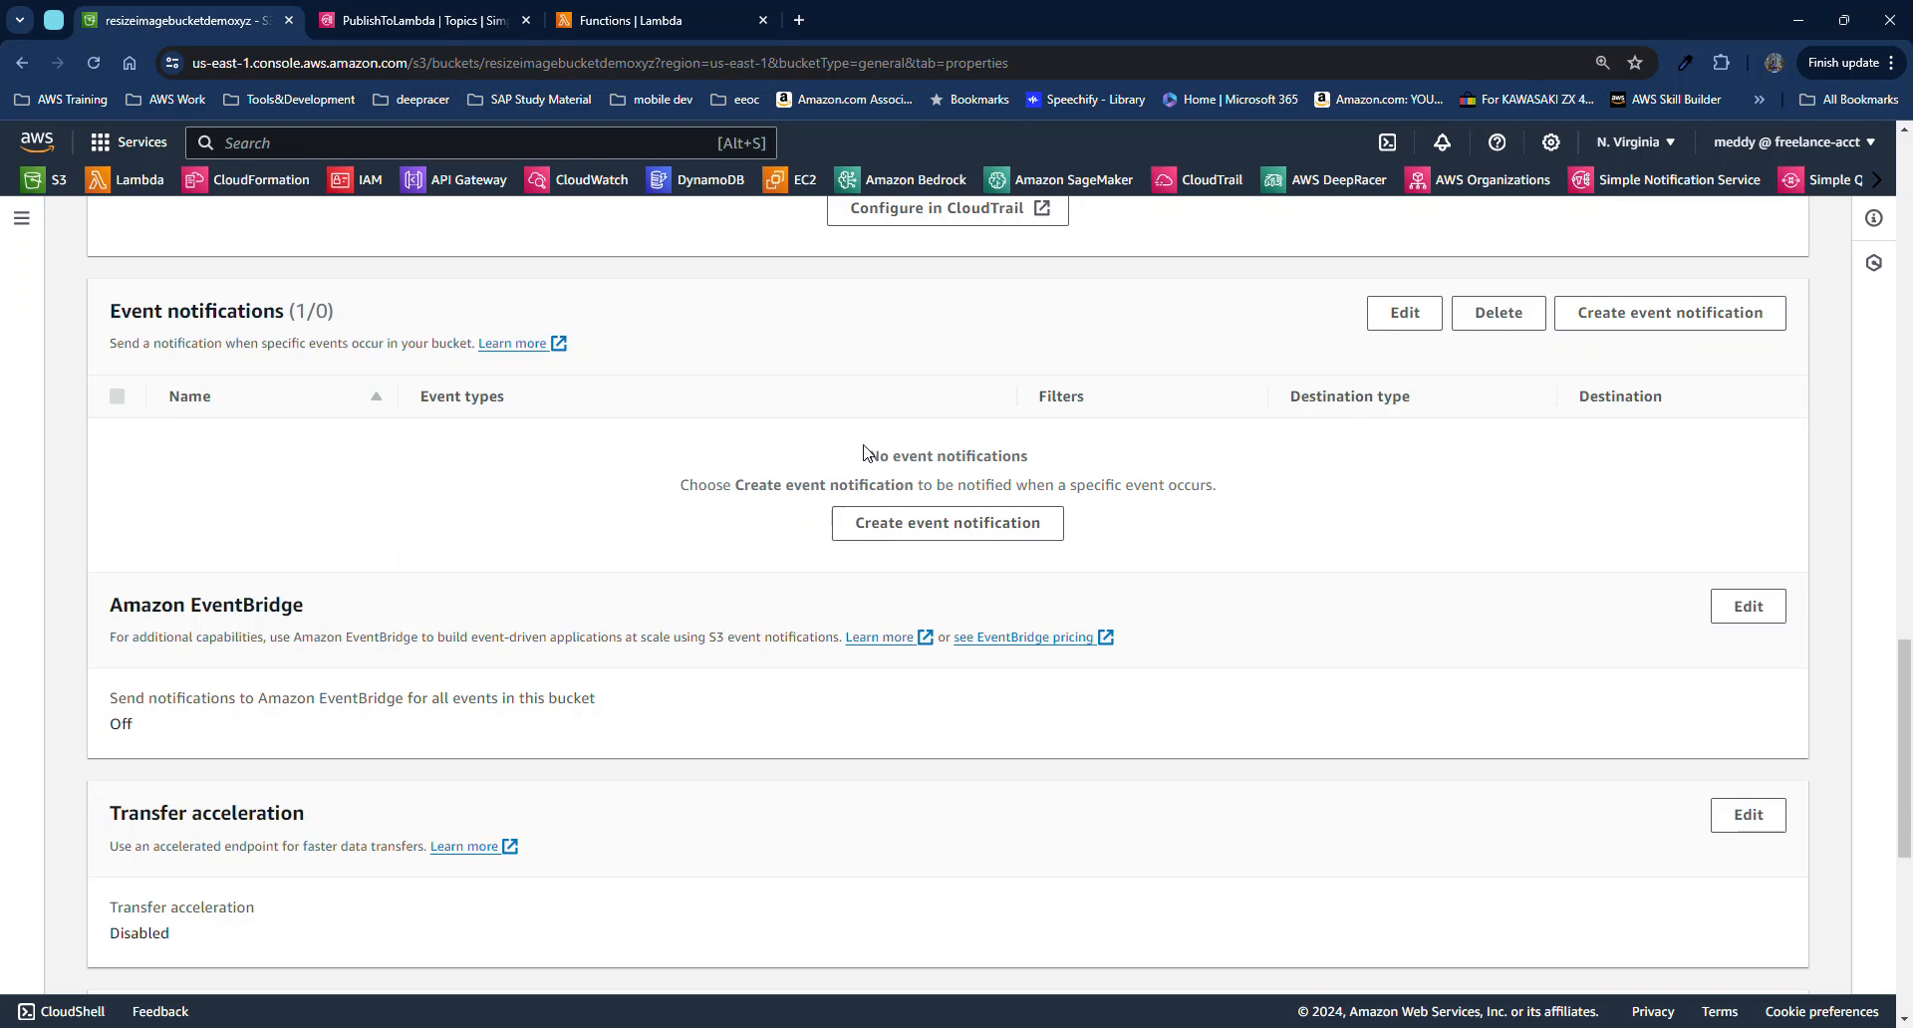
pyautogui.click(923, 531)
# Name the event notification EventSNSTopic and go to its event types
pyautogui.click(210, 515)
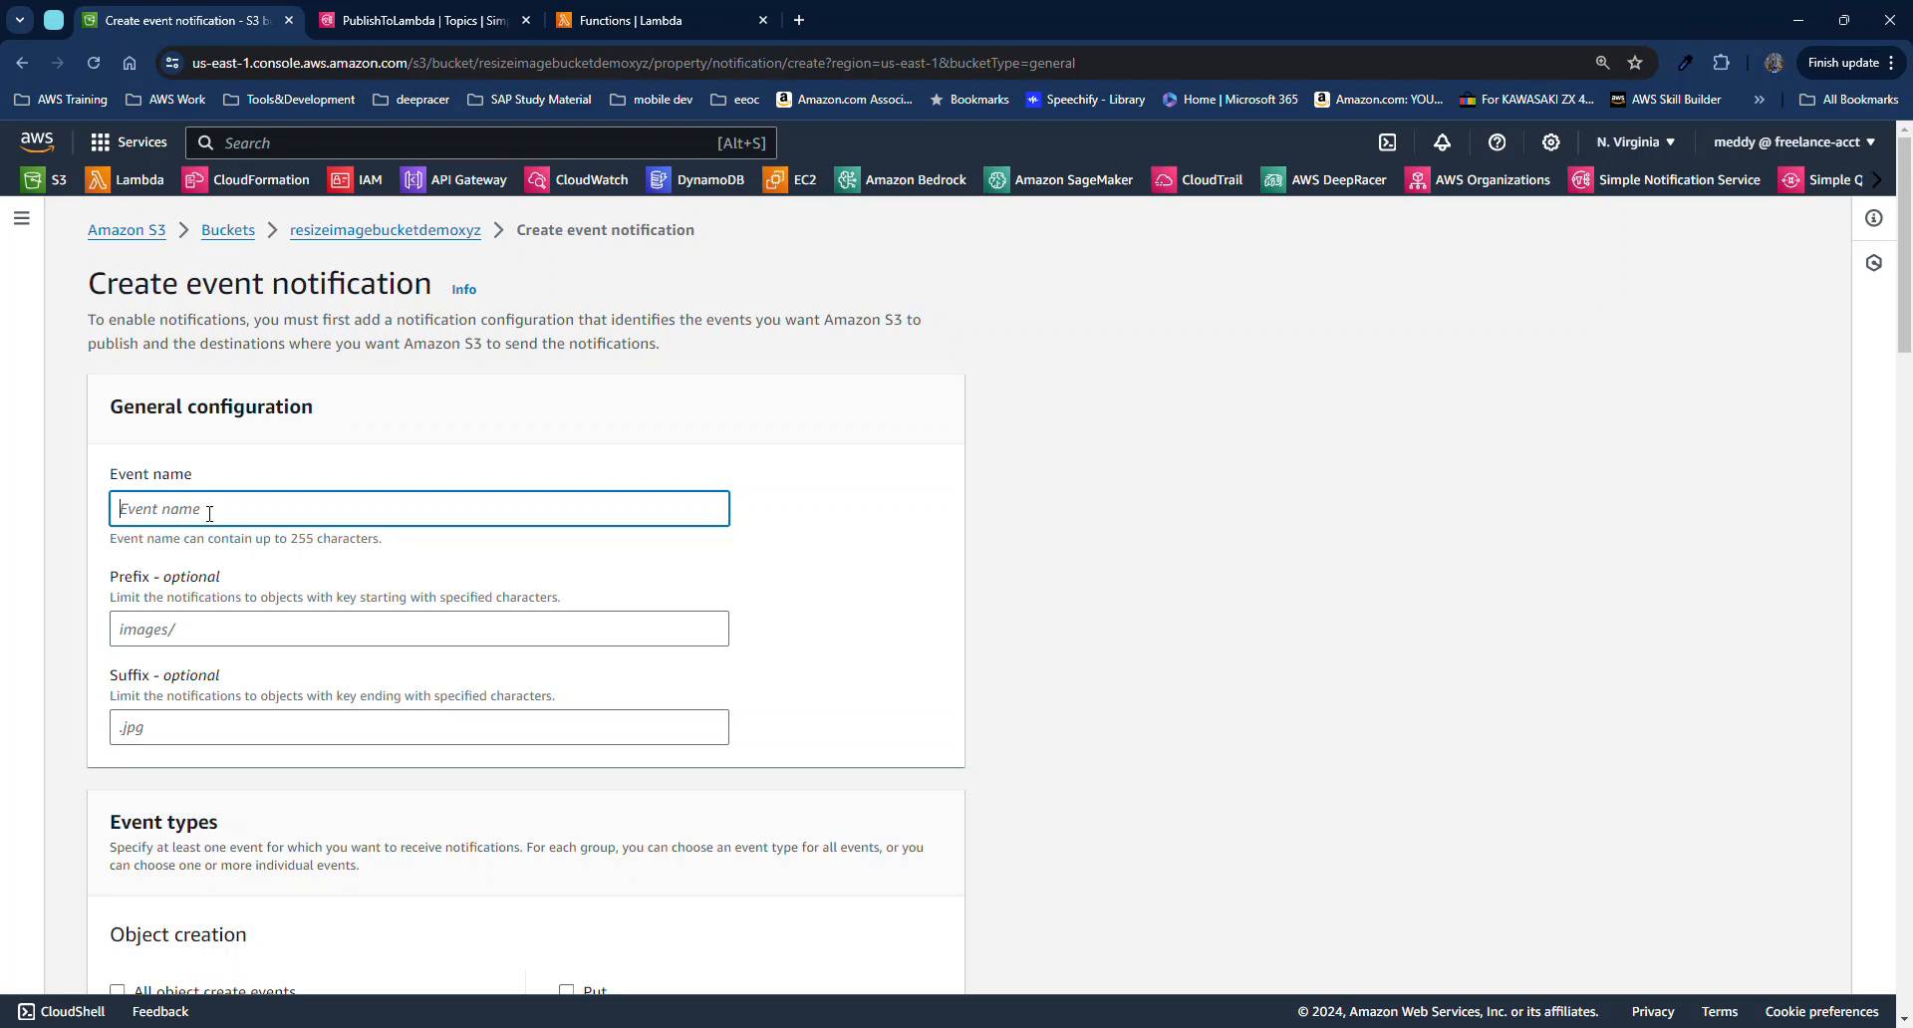
pyautogui.write('SendEven')
pyautogui.press('BackSpace')
pyautogui.press('BackSpace')
pyautogui.press('BackSpace')
pyautogui.press('BackSpace')
pyautogui.press('BackSpace')
pyautogui.press('BackSpace')
pyautogui.press('BackSpace')
pyautogui.press('BackSpace')
pyautogui.write('Event')
pyautogui.write('SNSTopic')
pyautogui.scroll(-4, 543, 513)
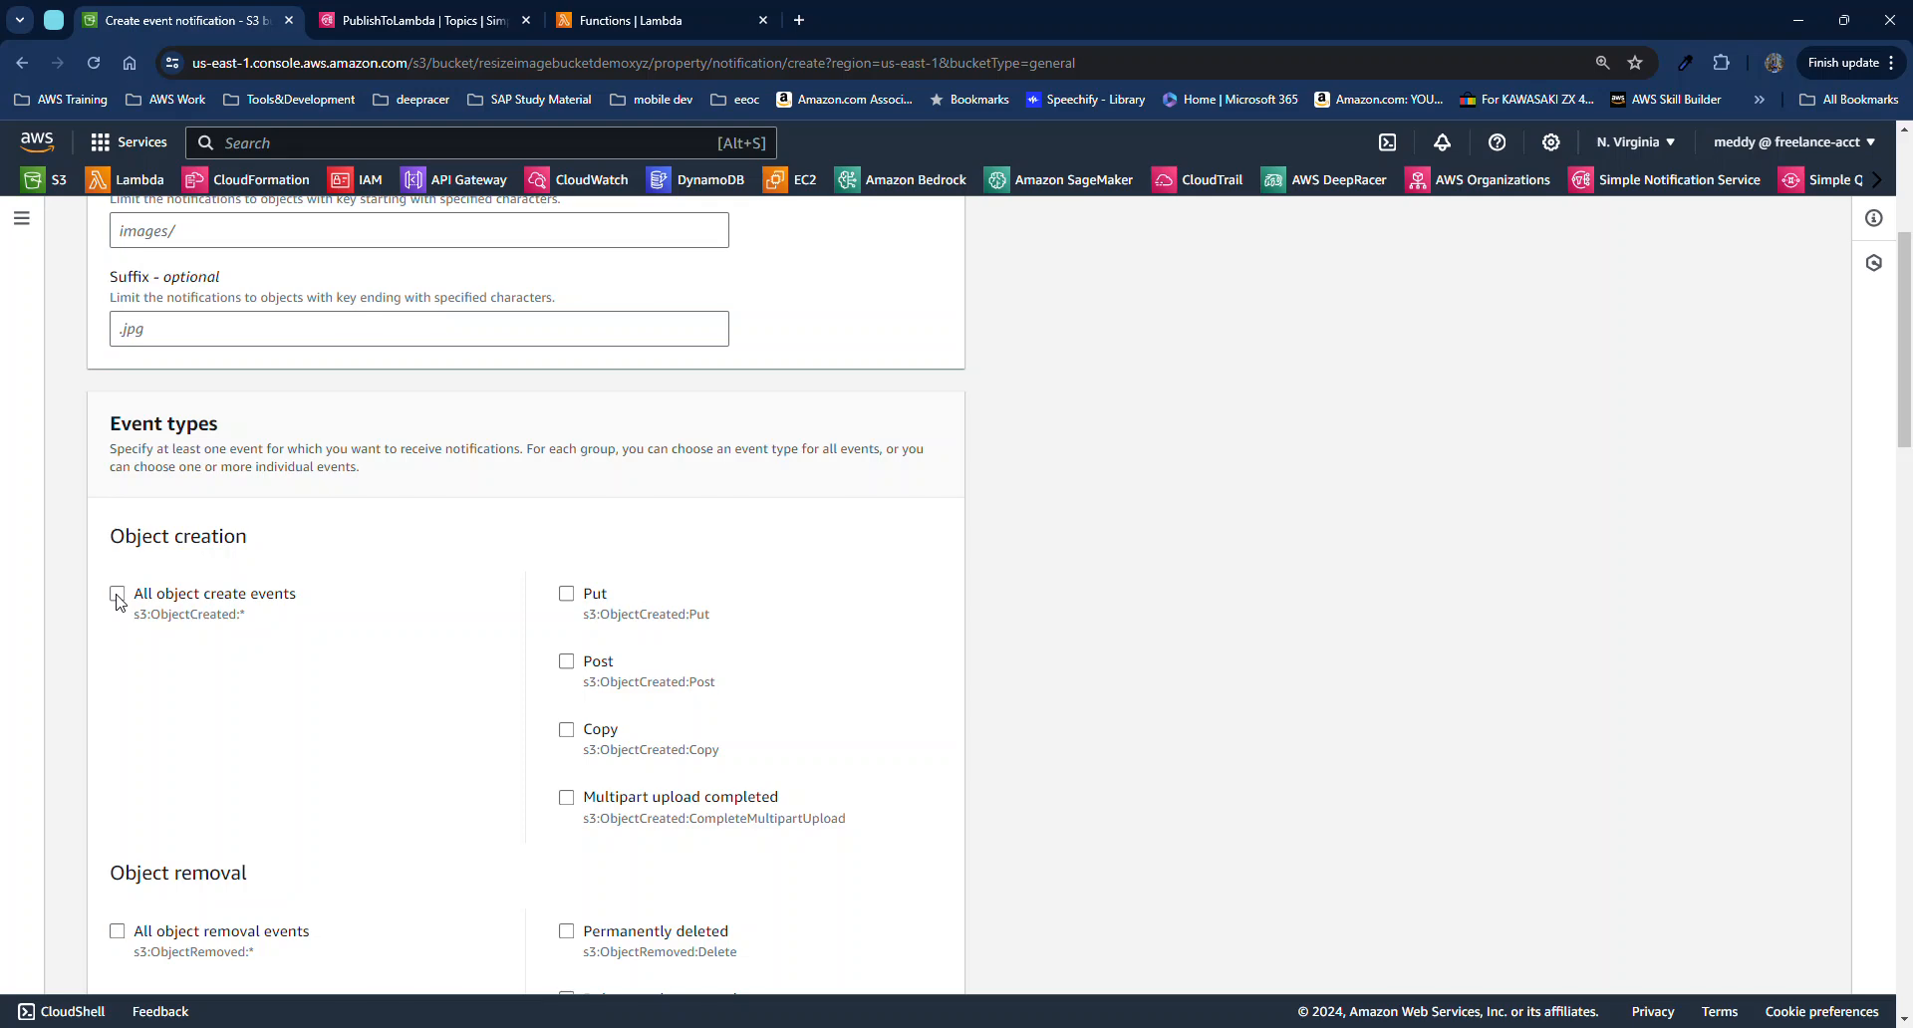
# Enable all object create events, set the destination to the SNS topic PublishToLambda, and save the event notification
pyautogui.click(118, 596)
pyautogui.scroll(-5, 535, 663)
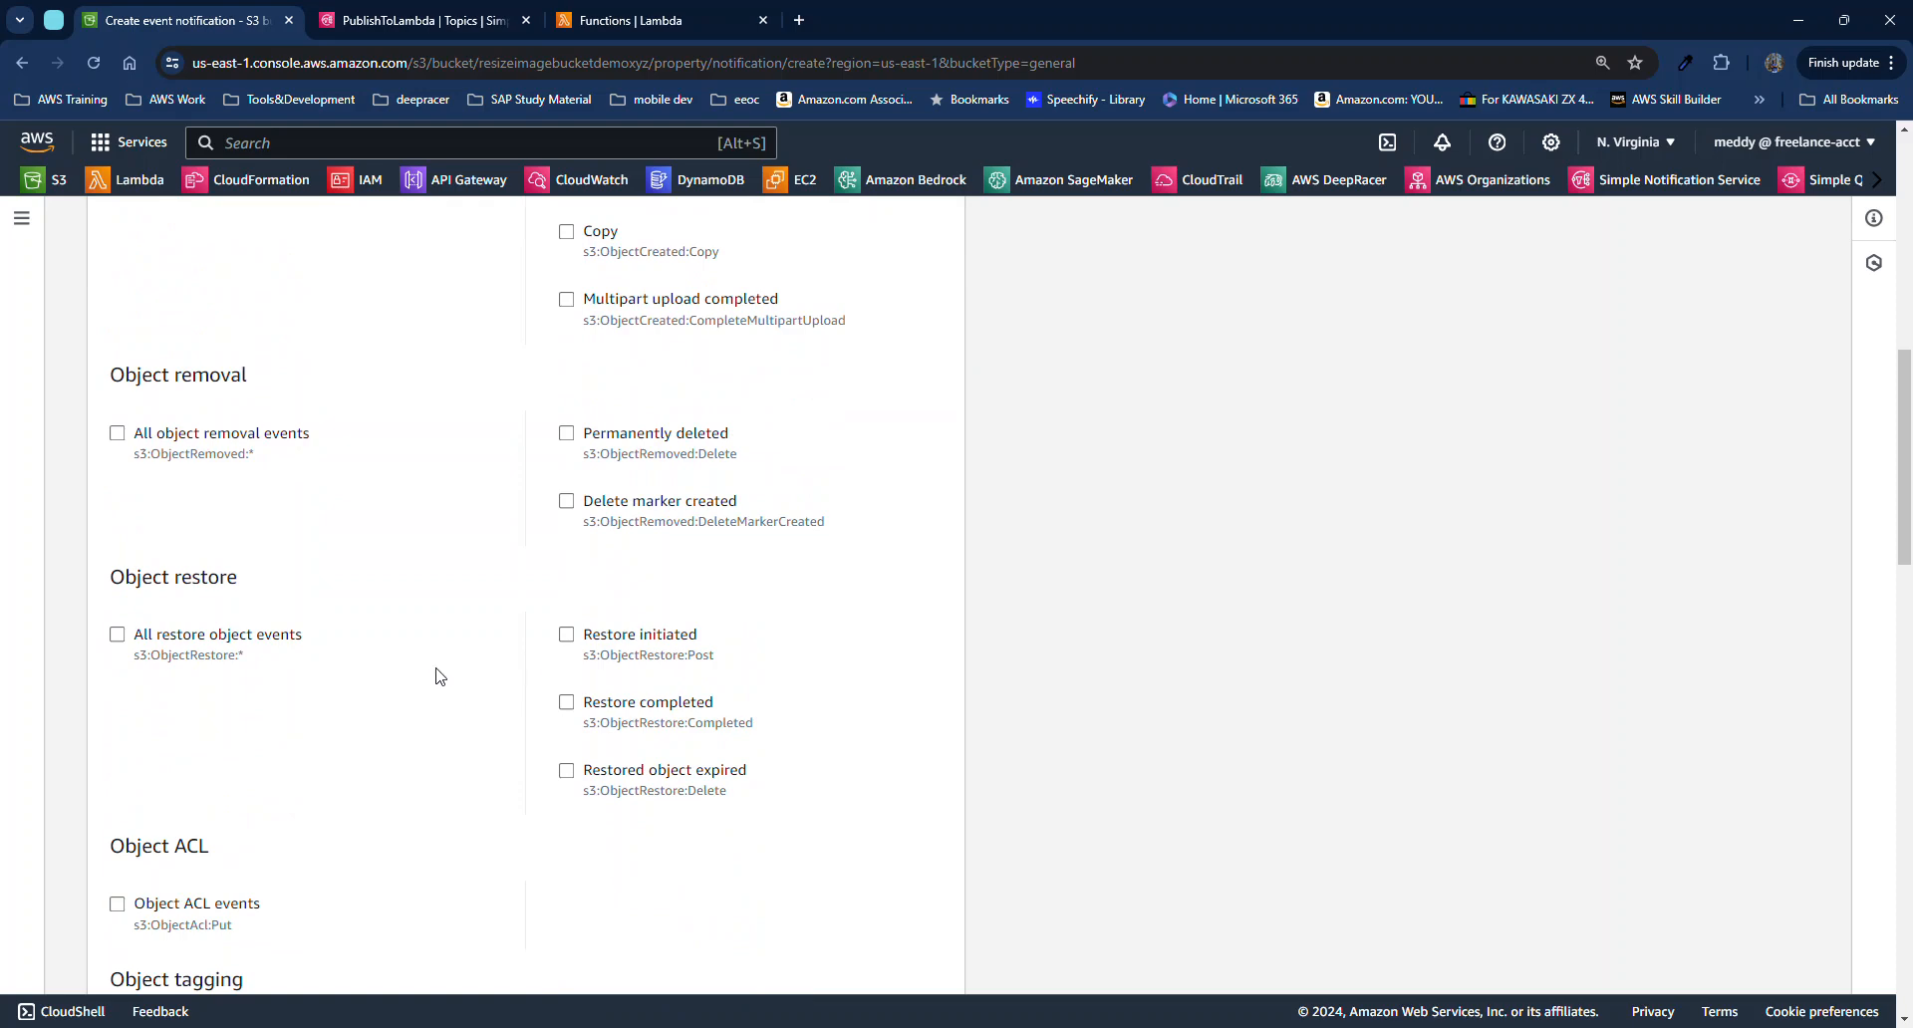
pyautogui.scroll(-9, 441, 677)
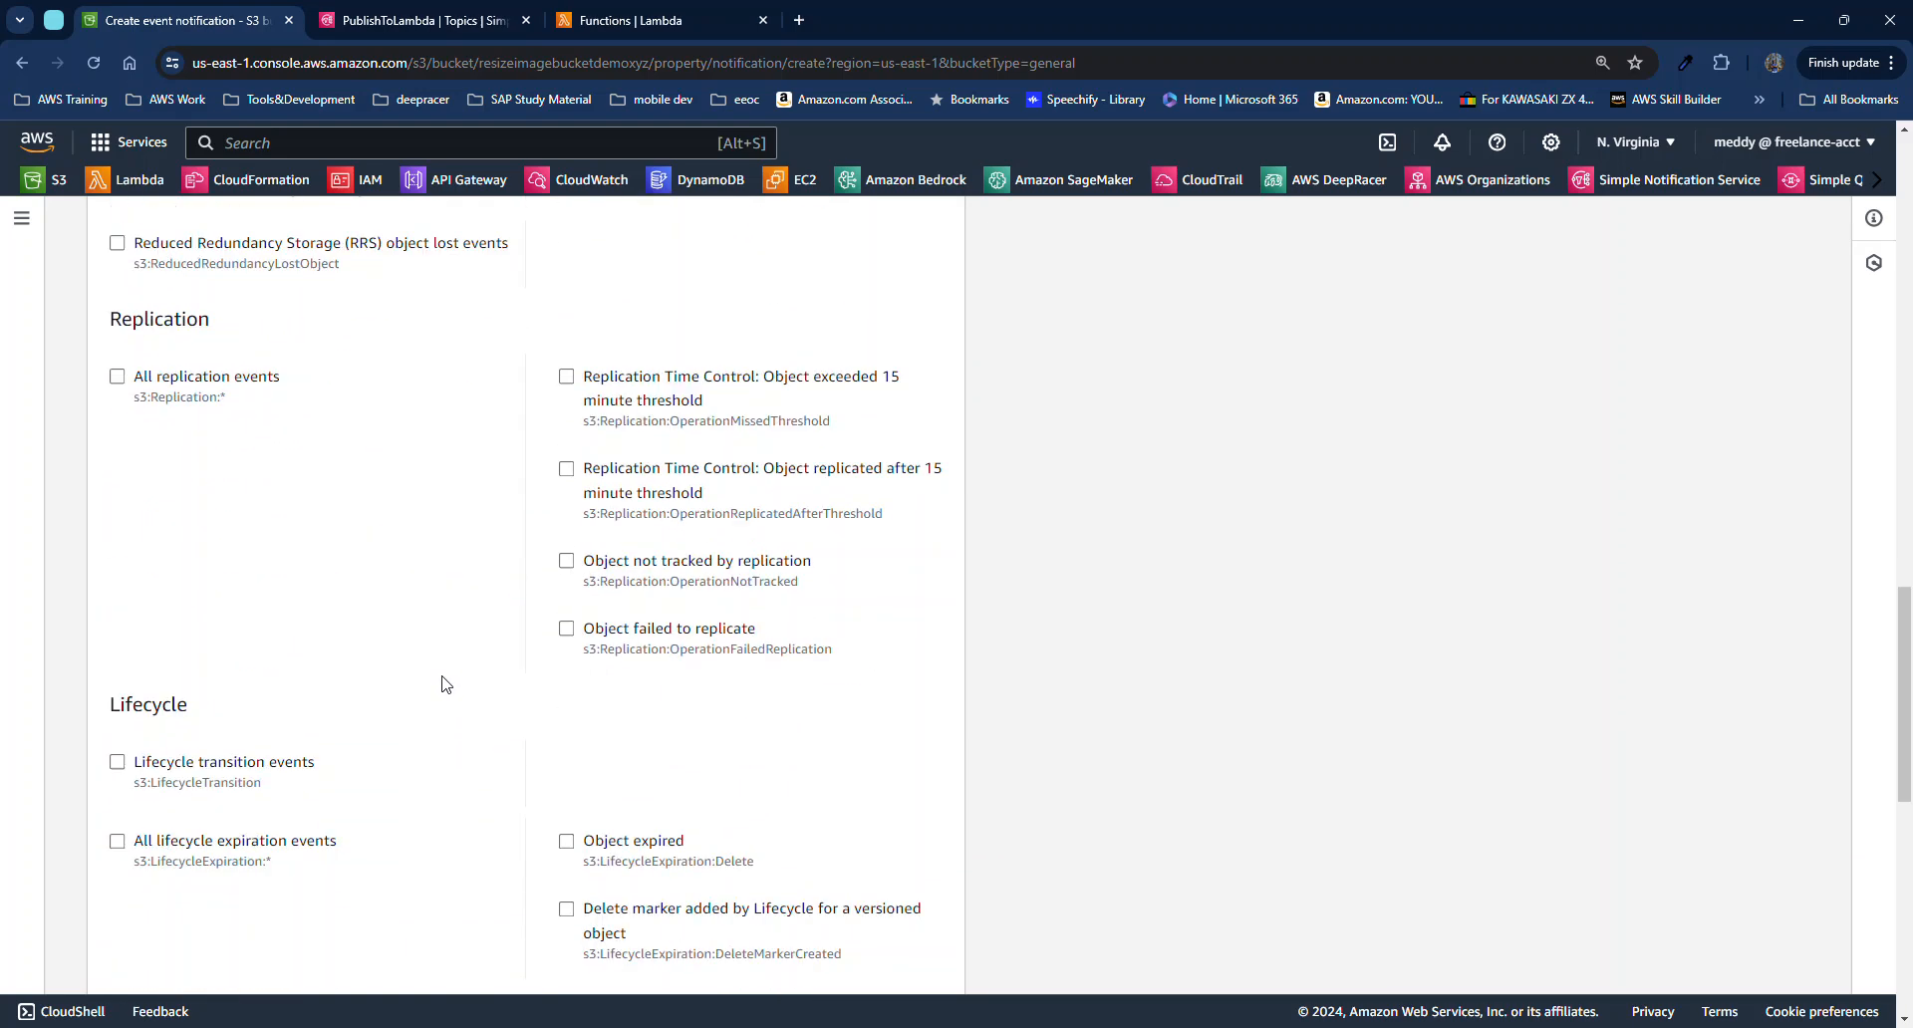
pyautogui.scroll(-4, 445, 684)
pyautogui.scroll(-5, 446, 685)
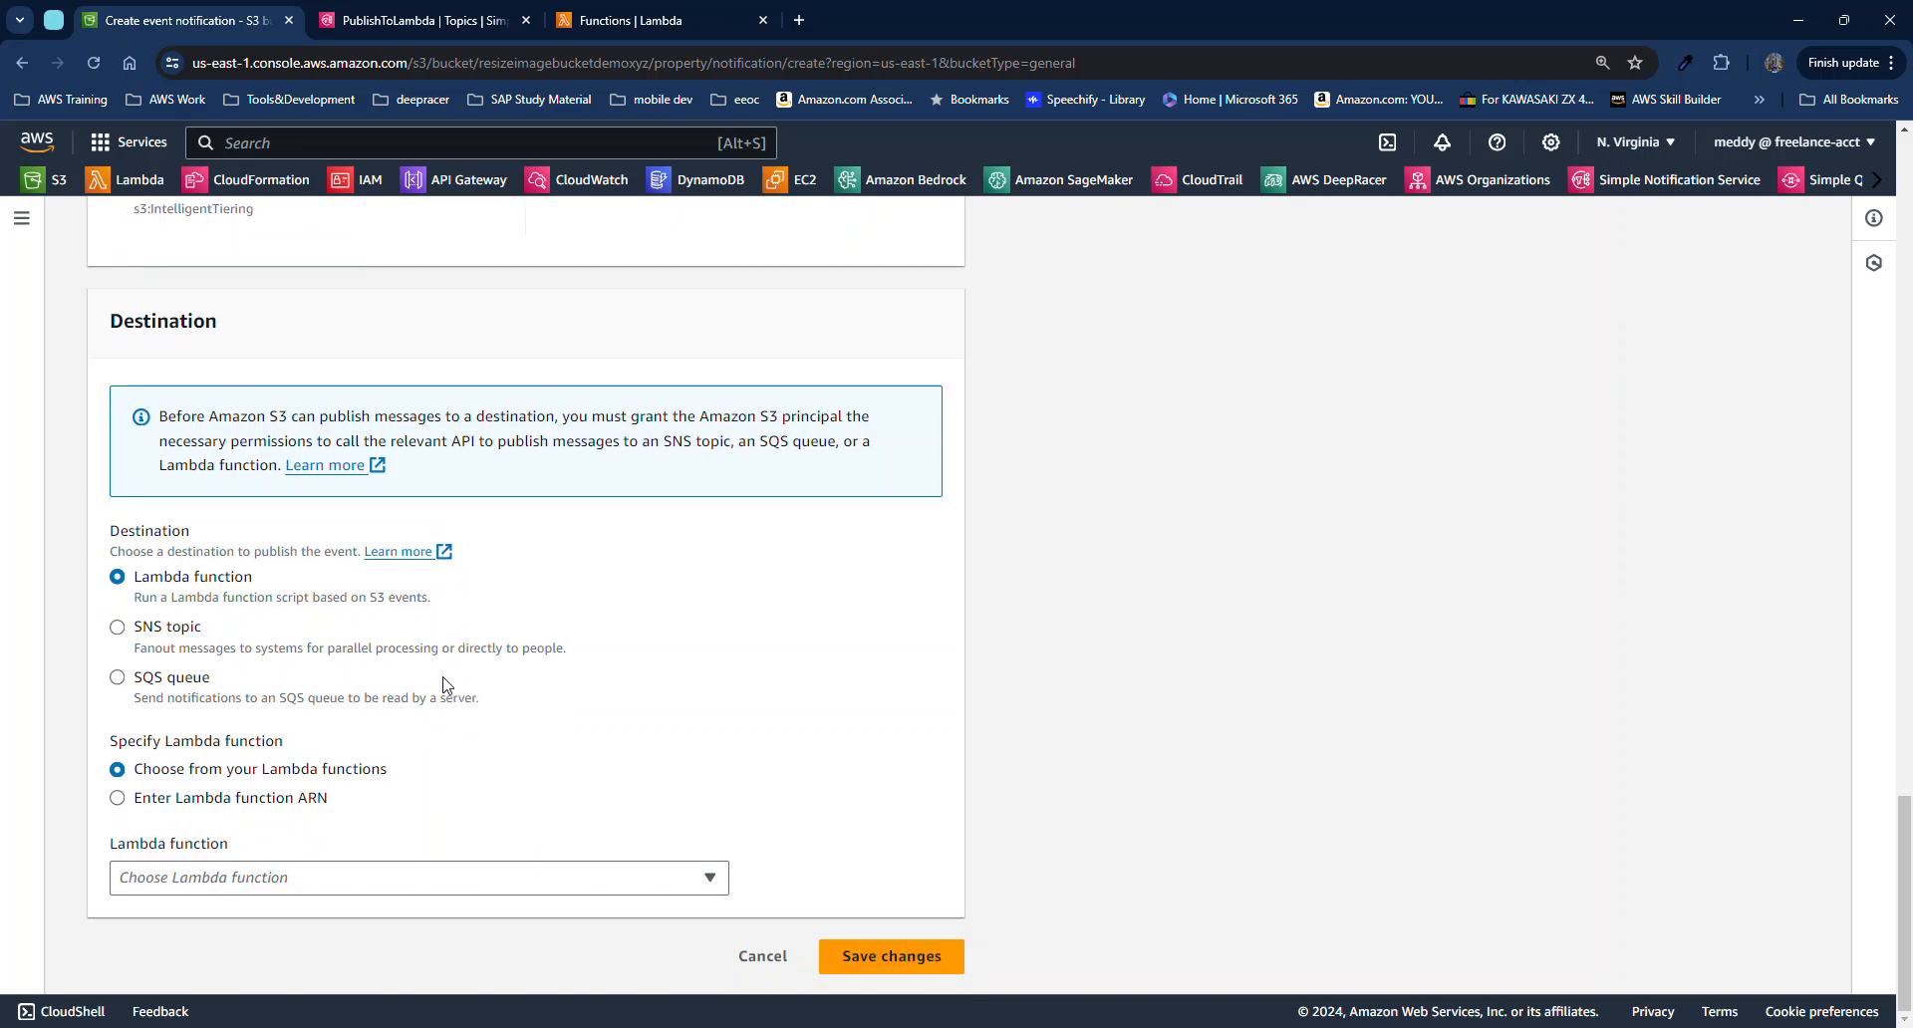
pyautogui.click(159, 631)
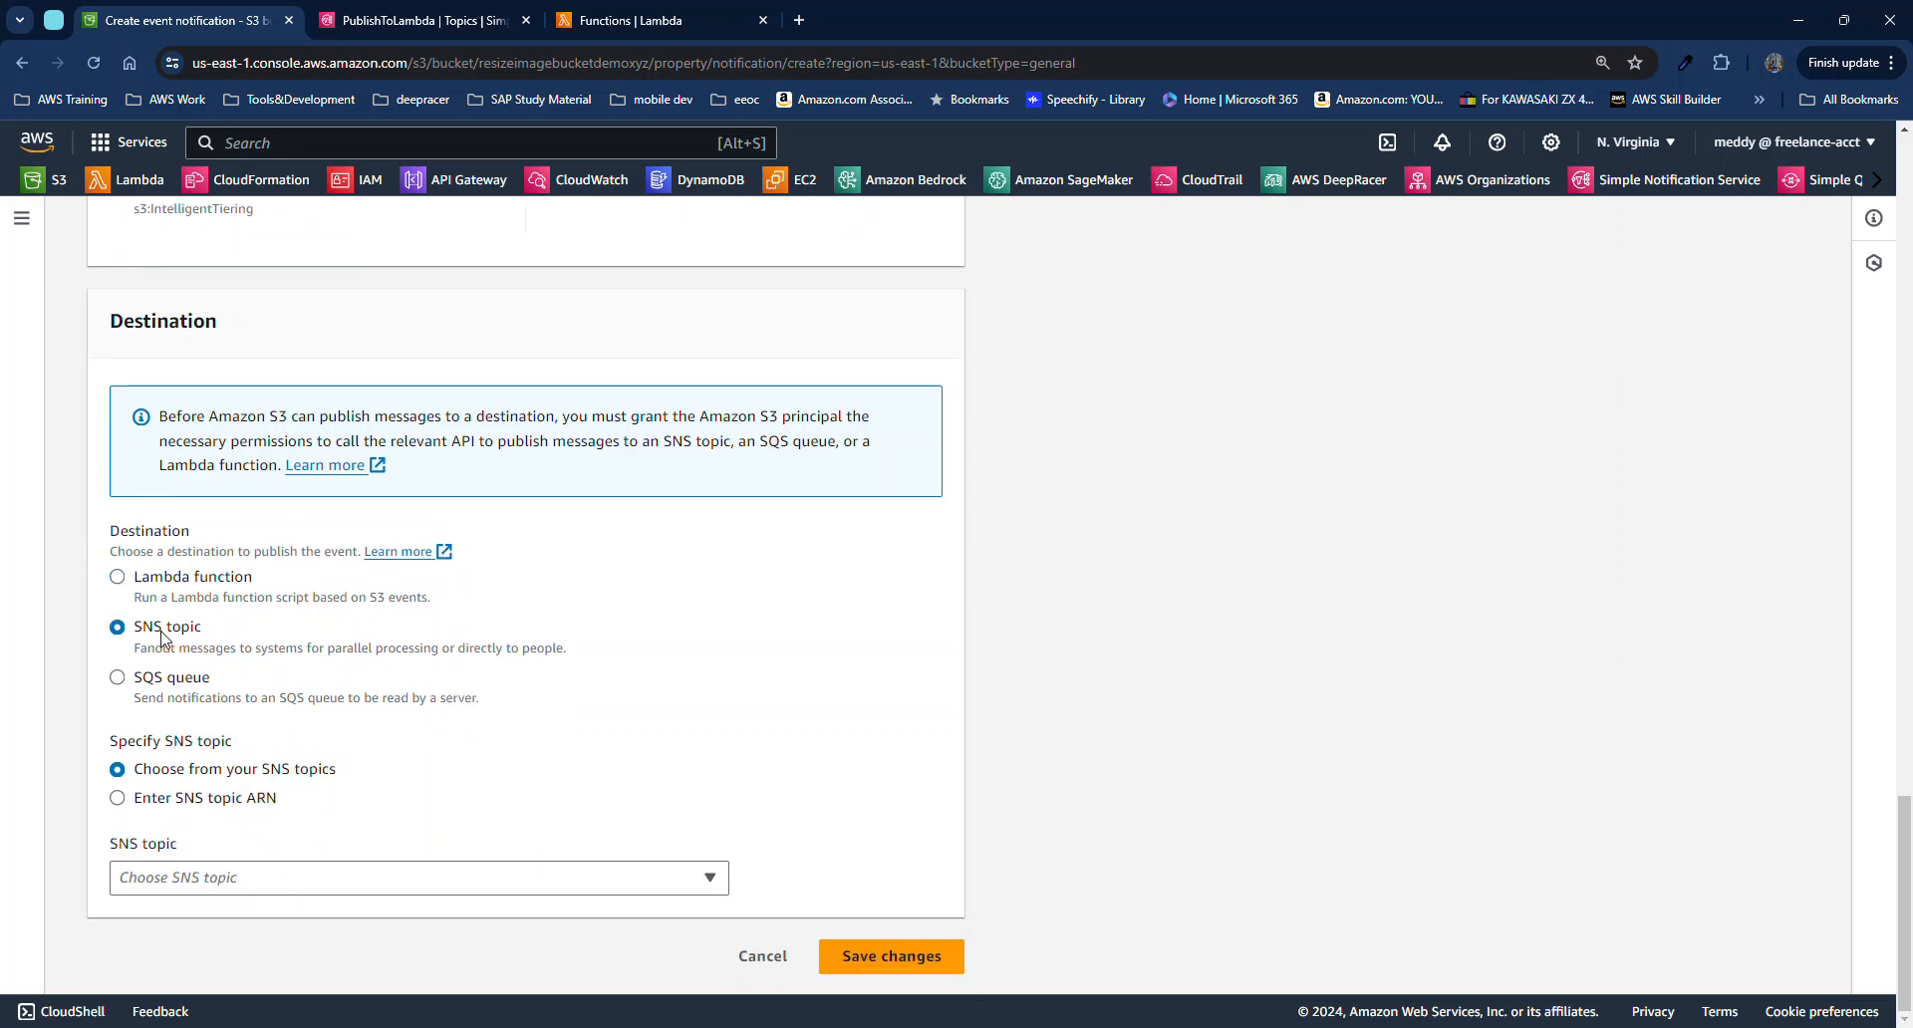
pyautogui.click(372, 881)
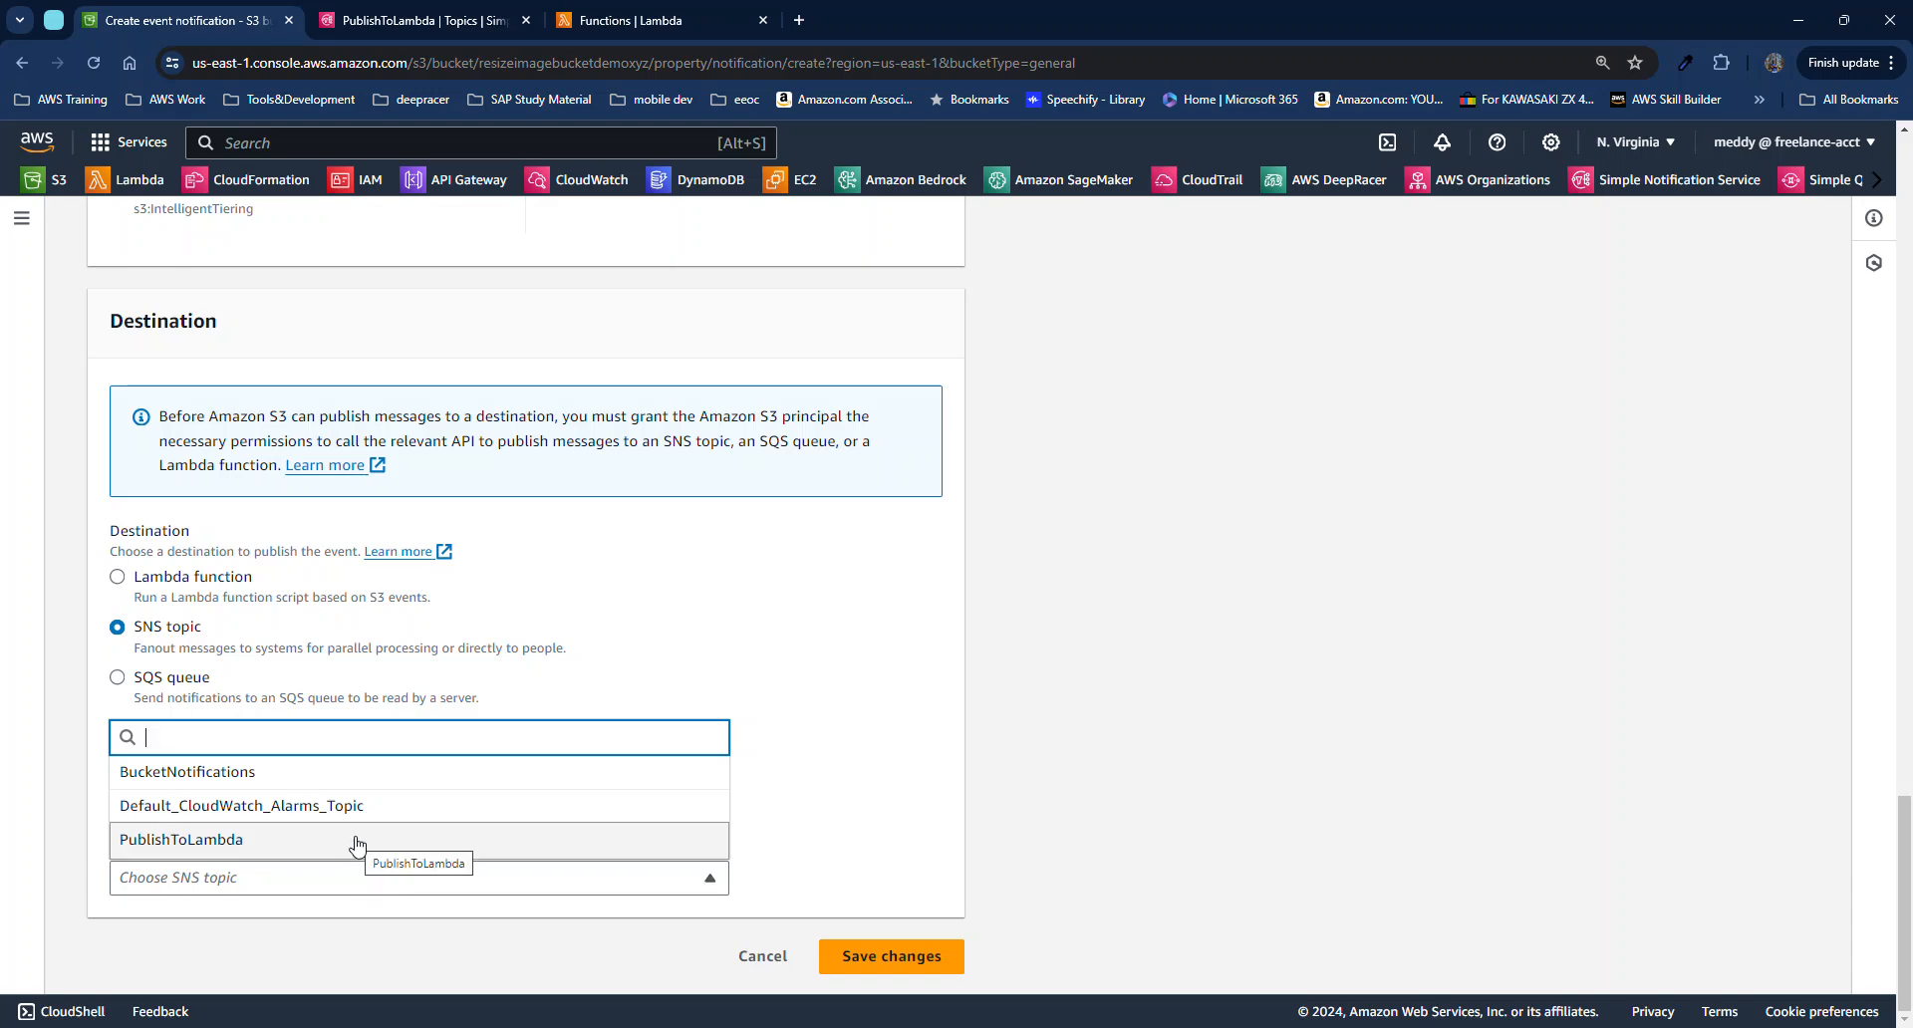
pyautogui.click(357, 842)
pyautogui.click(875, 955)
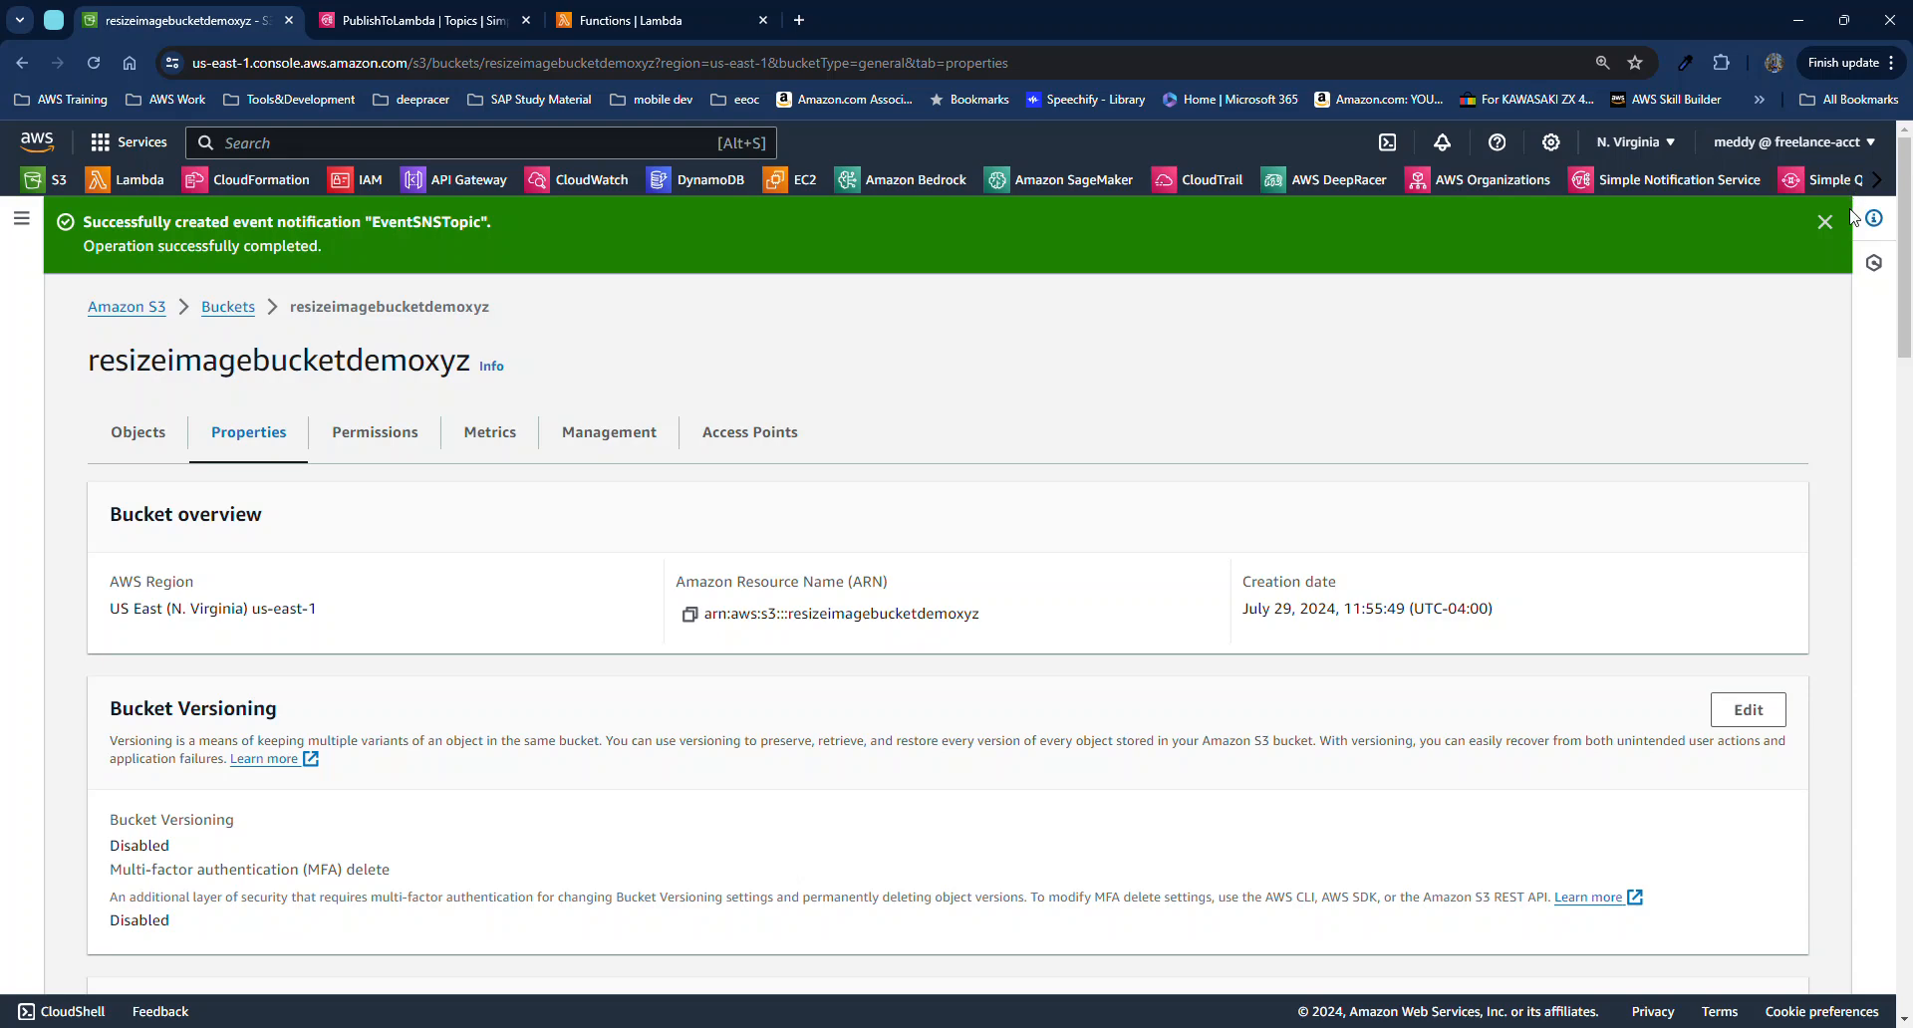
pyautogui.click(1828, 220)
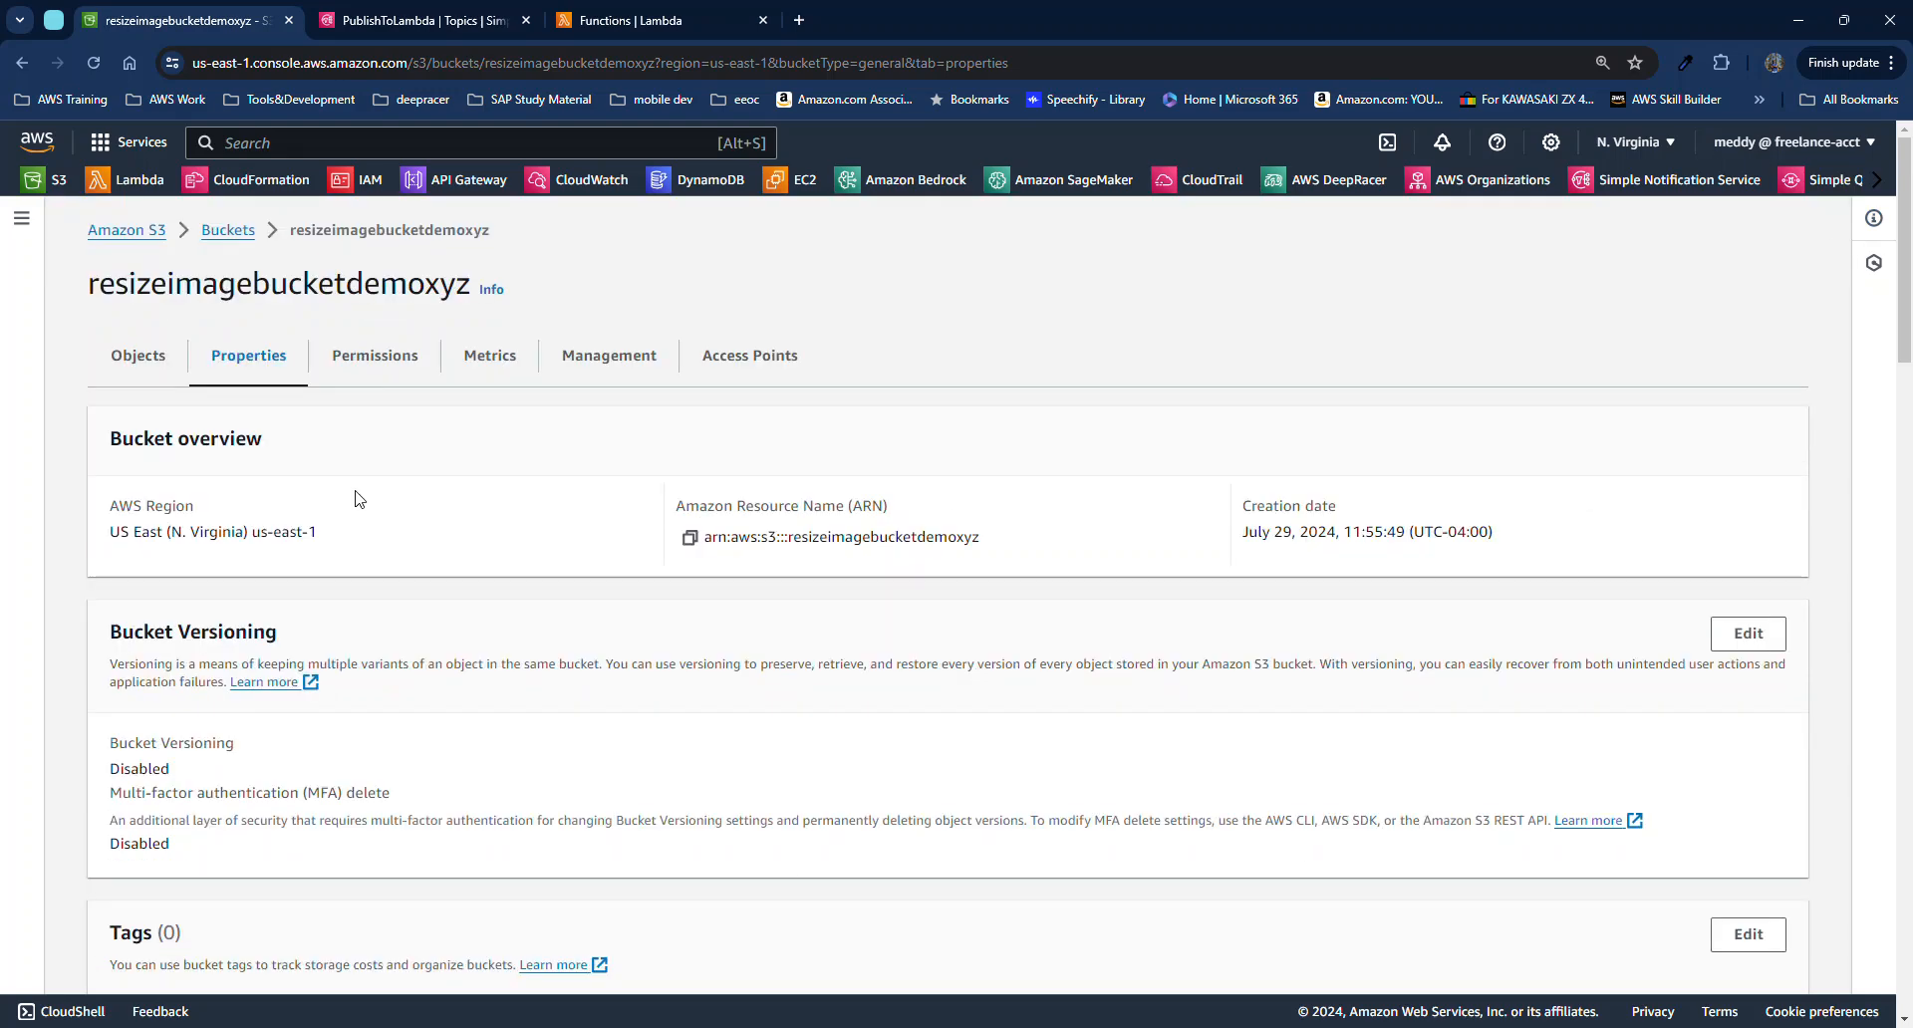
# Add an SNS trigger with the PublishToLambda topic to the function Lambda1
pyautogui.click(409, 20)
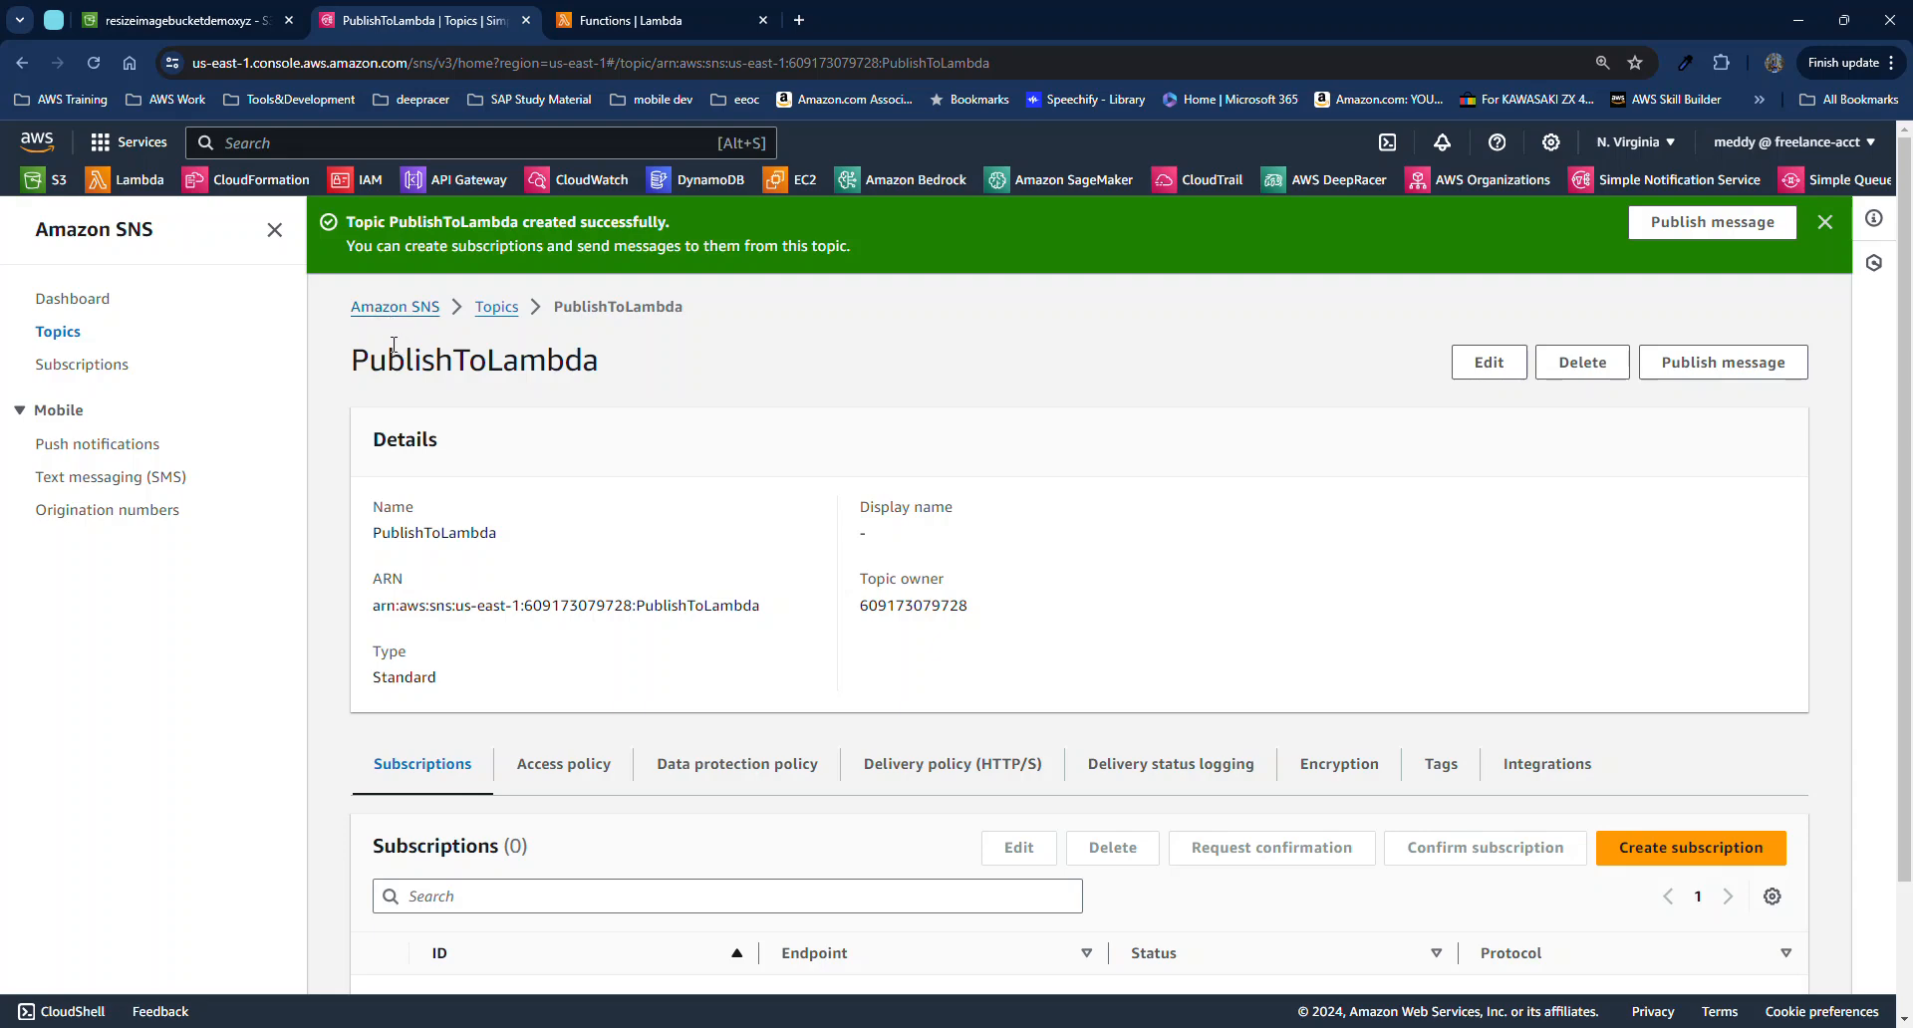
pyautogui.click(635, 21)
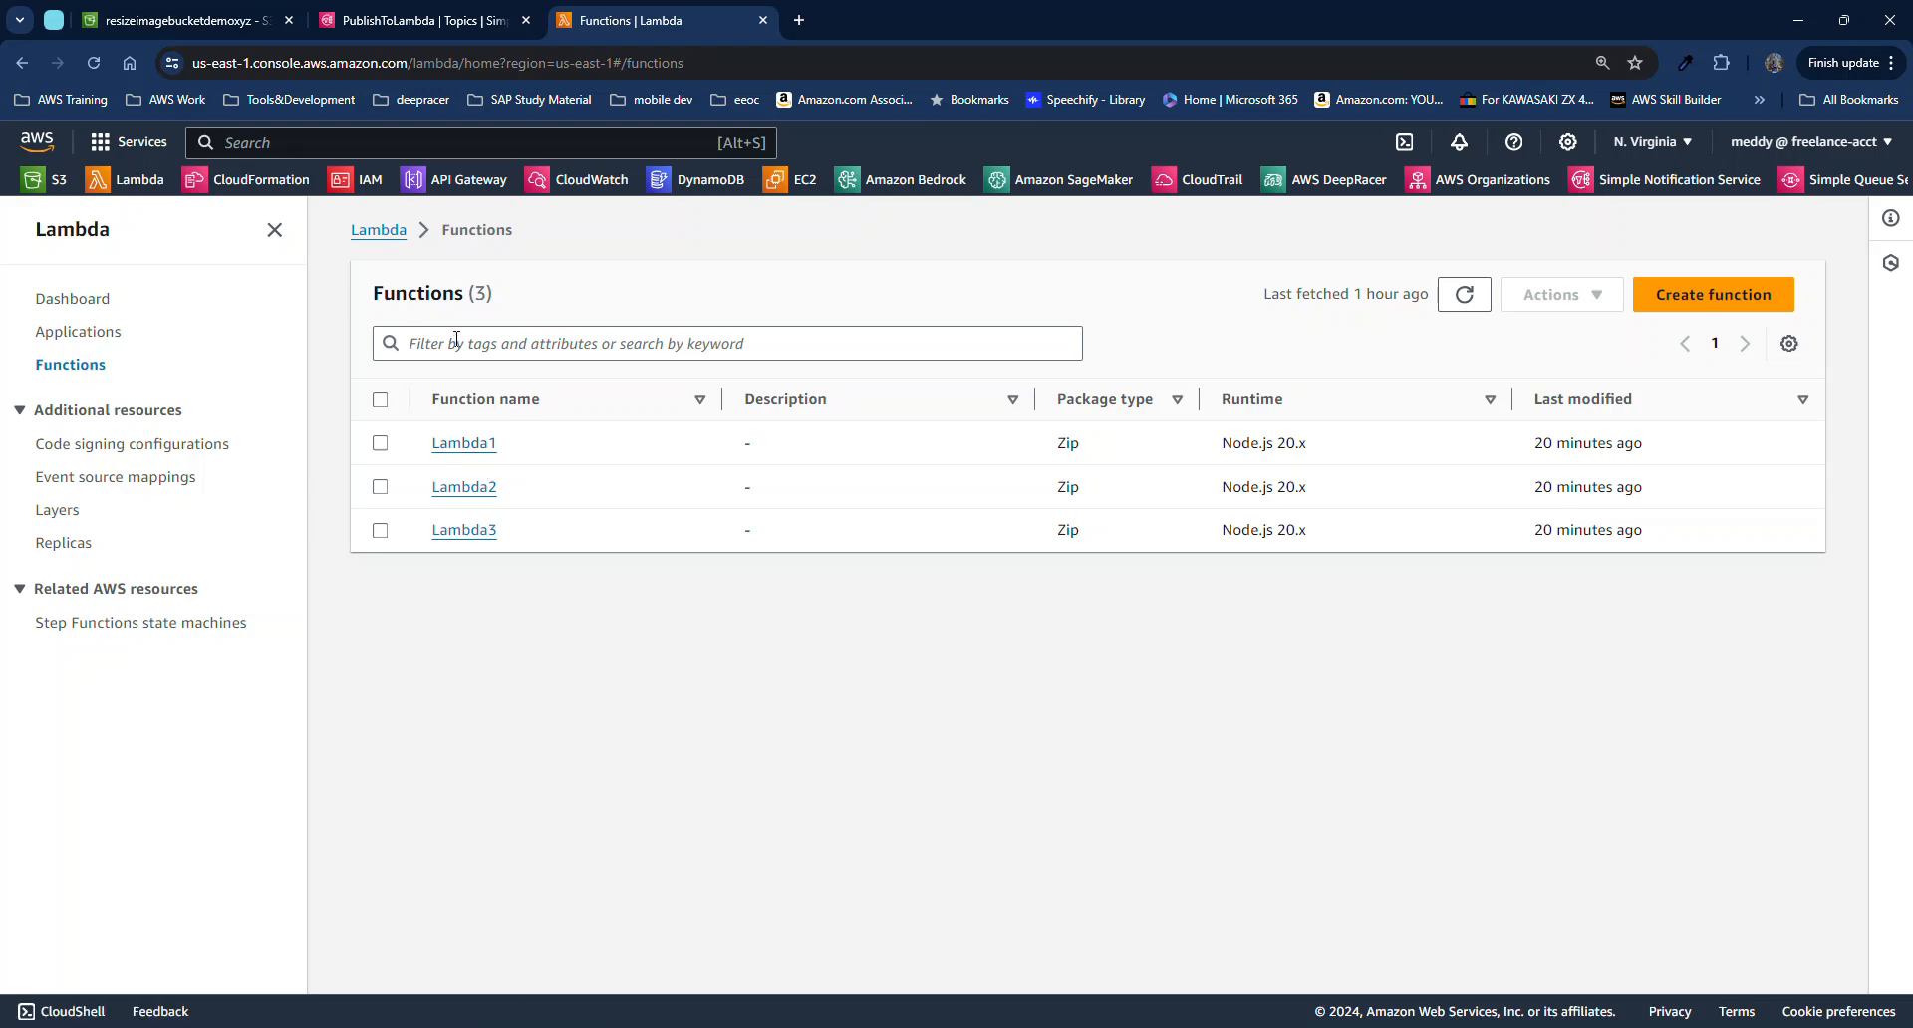
pyautogui.click(422, 30)
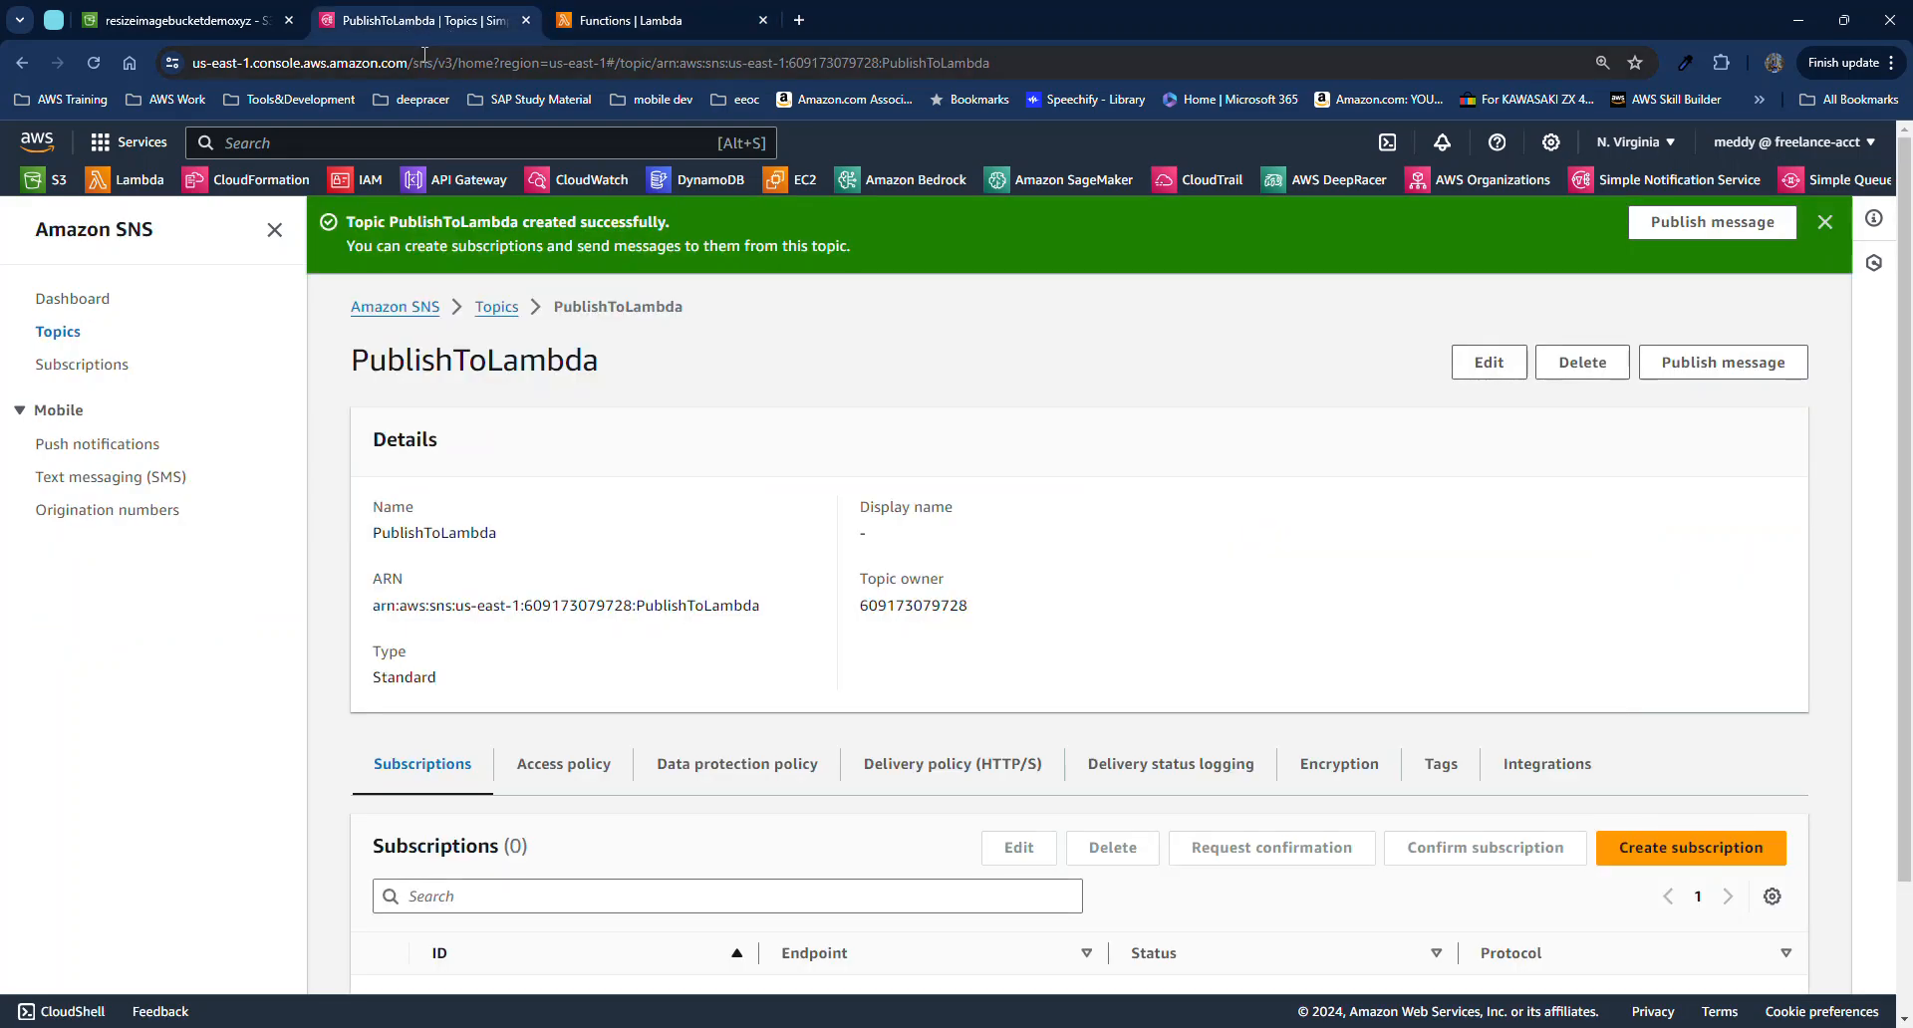
pyautogui.click(571, 30)
pyautogui.click(457, 454)
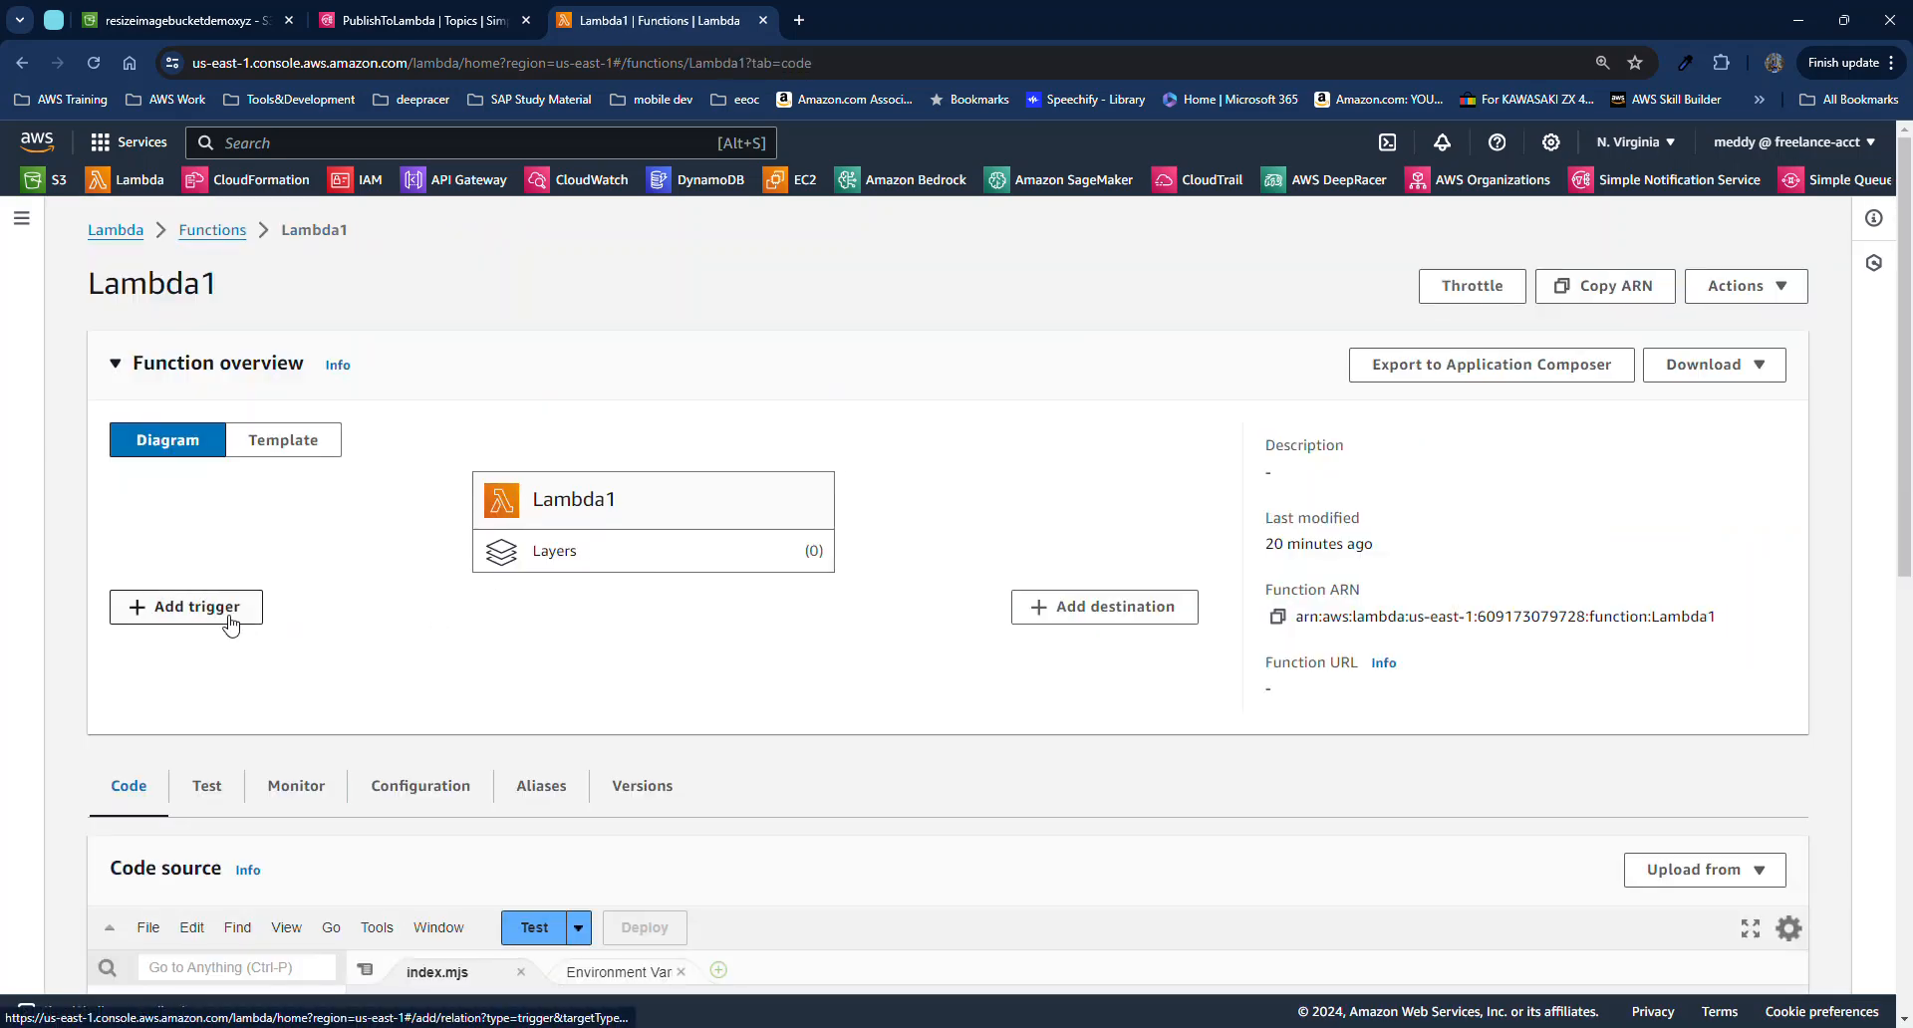
pyautogui.click(228, 618)
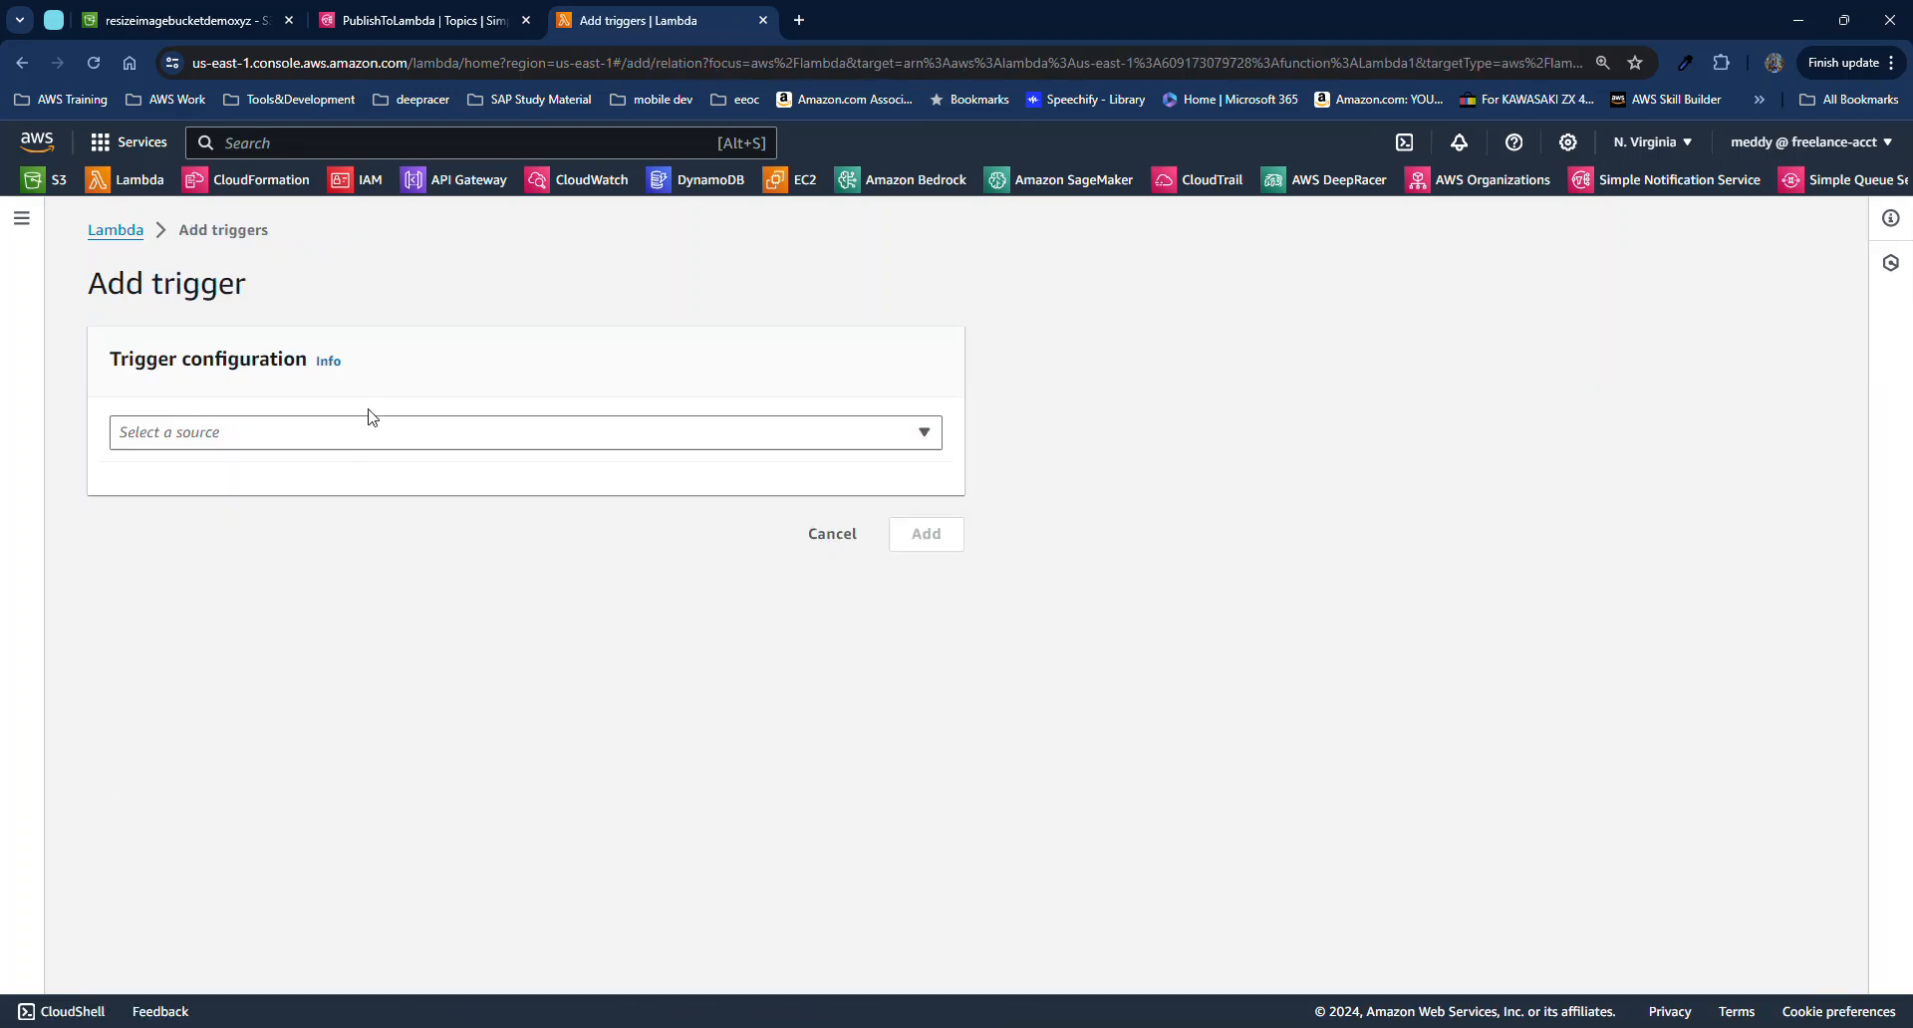
pyautogui.click(370, 441)
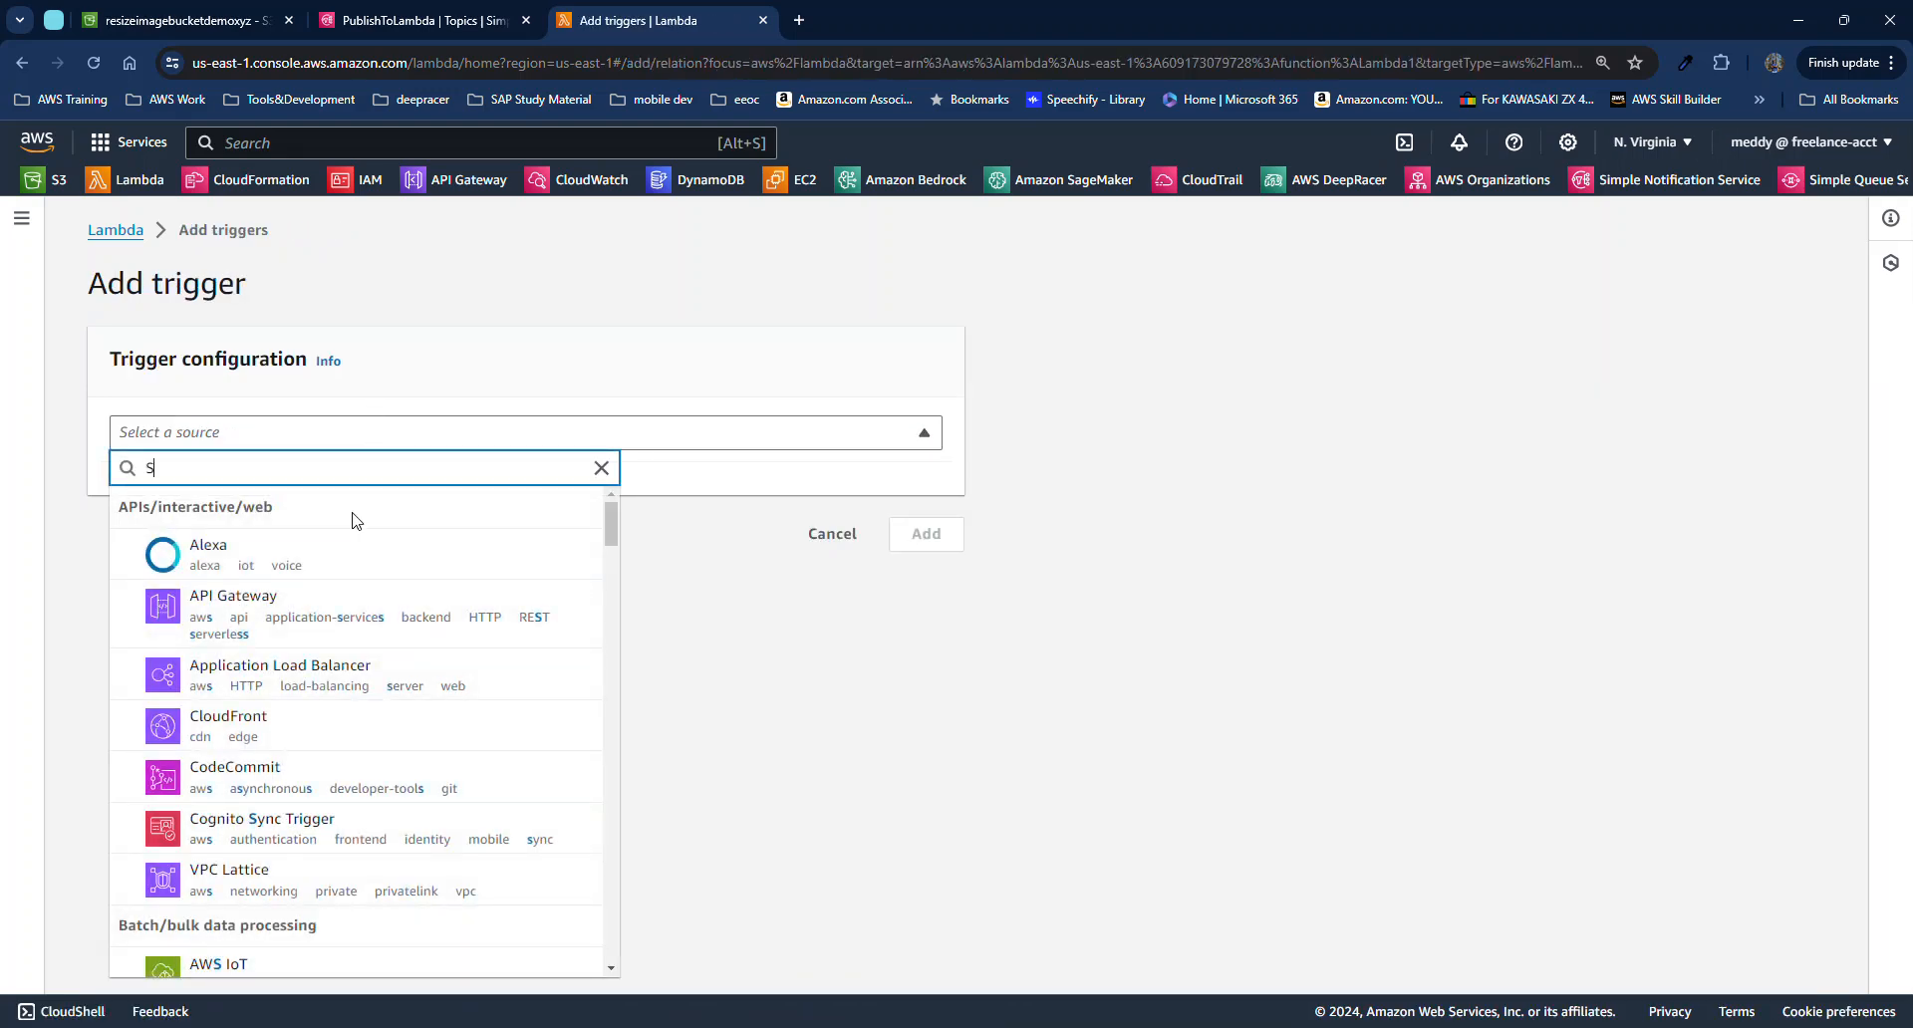
pyautogui.write('sns')
pyautogui.click(312, 546)
pyautogui.click(325, 554)
pyautogui.click(327, 656)
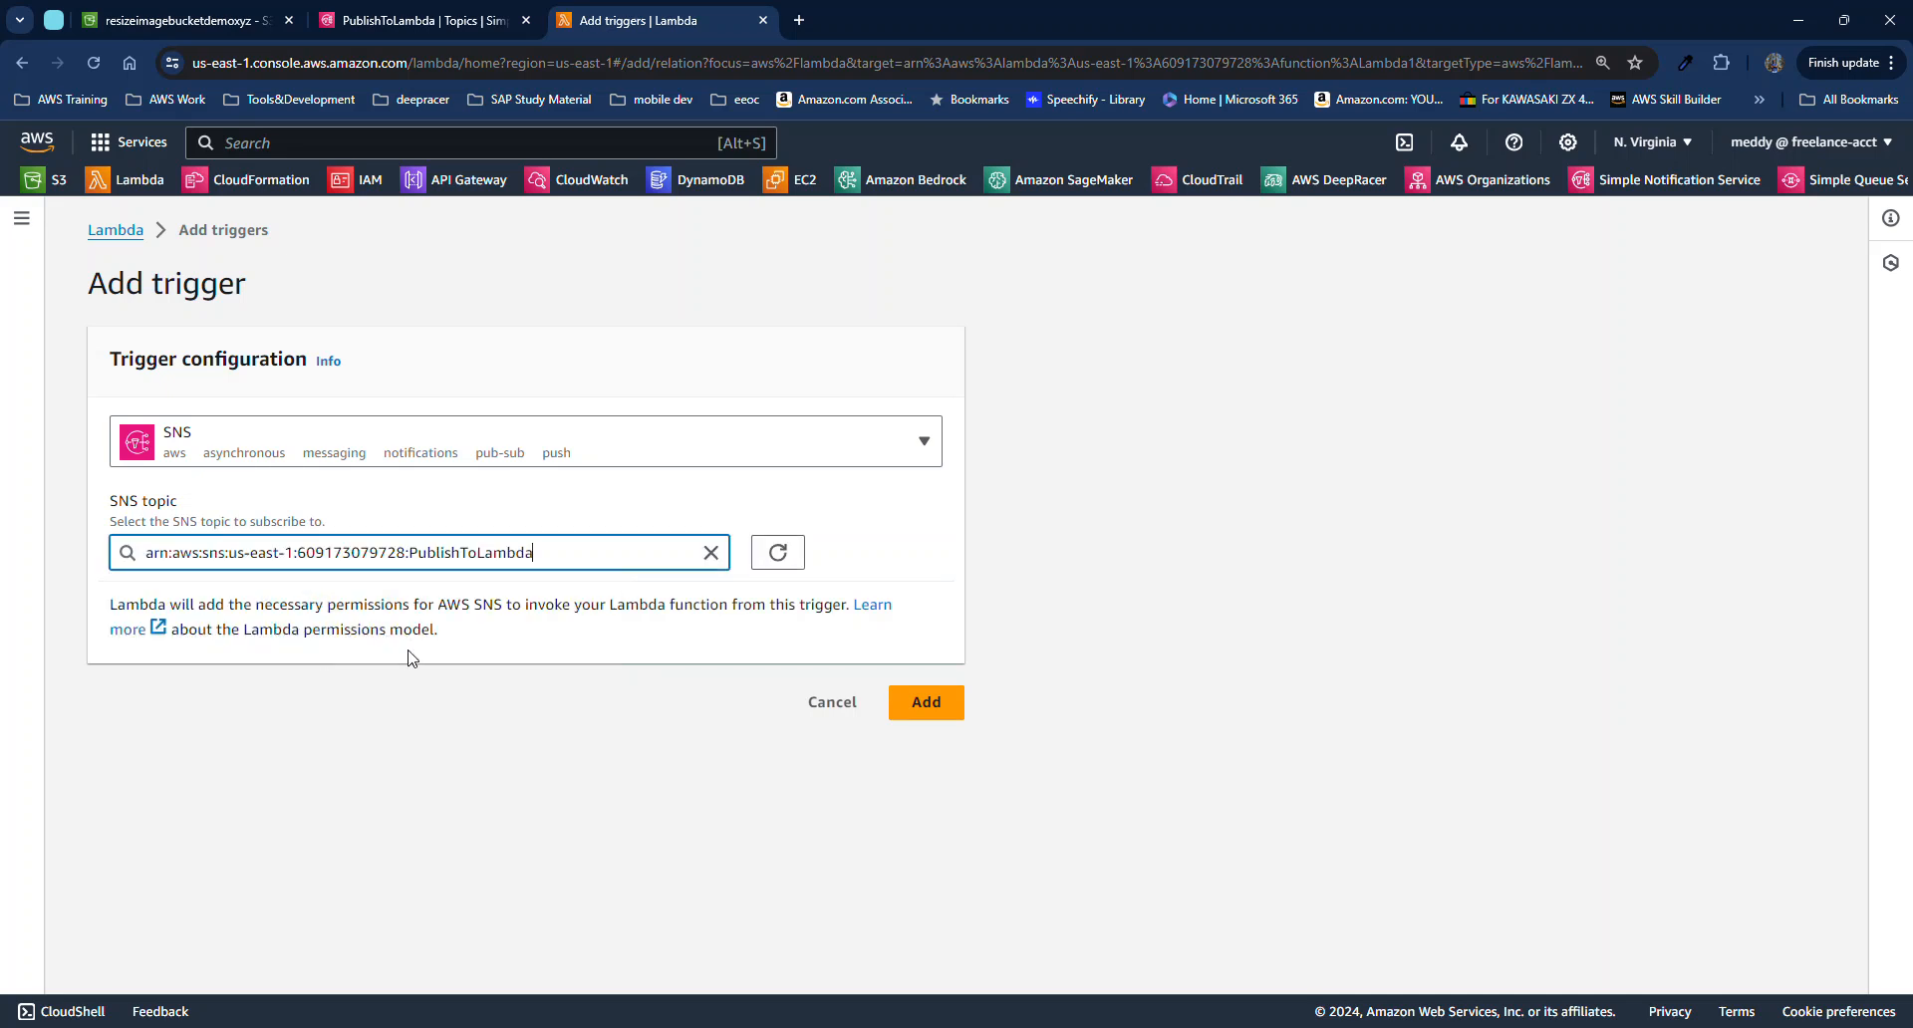
pyautogui.click(912, 688)
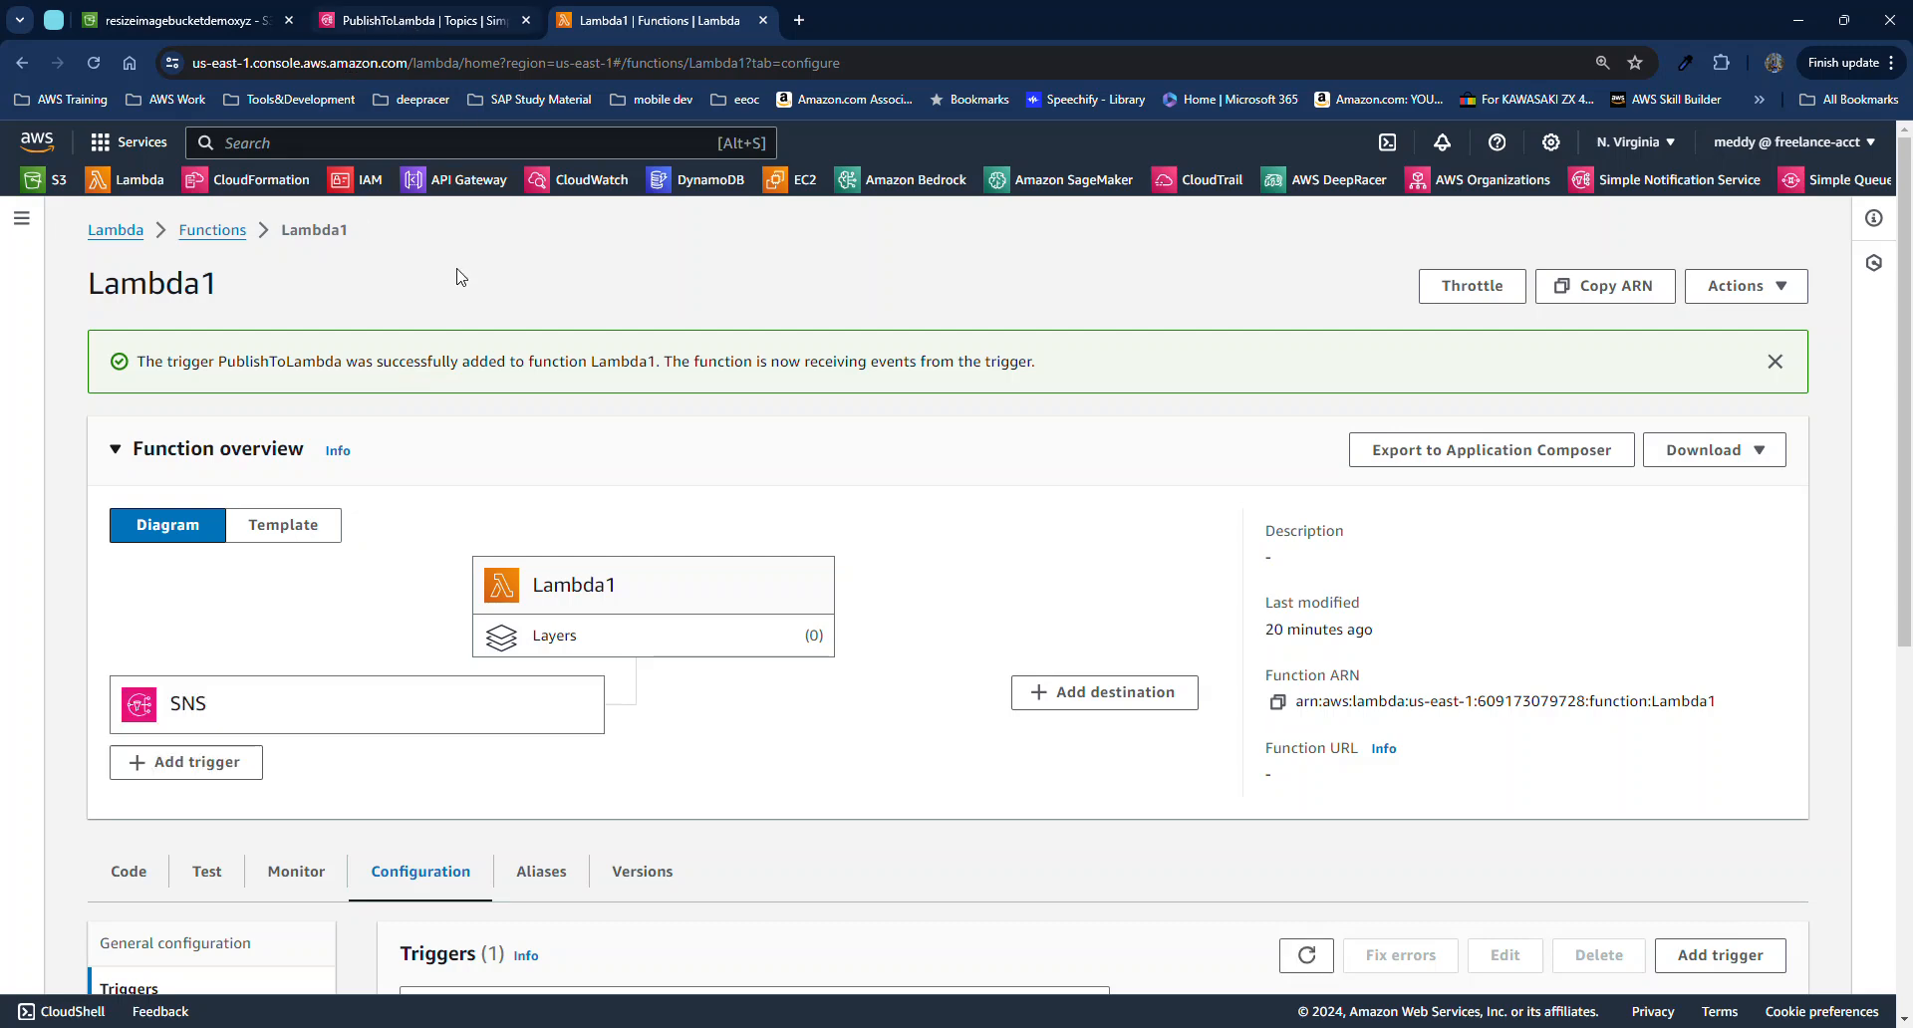
# Add an SNS trigger with the PublishToLambda topic to the function Lambda2
pyautogui.click(212, 230)
pyautogui.click(217, 488)
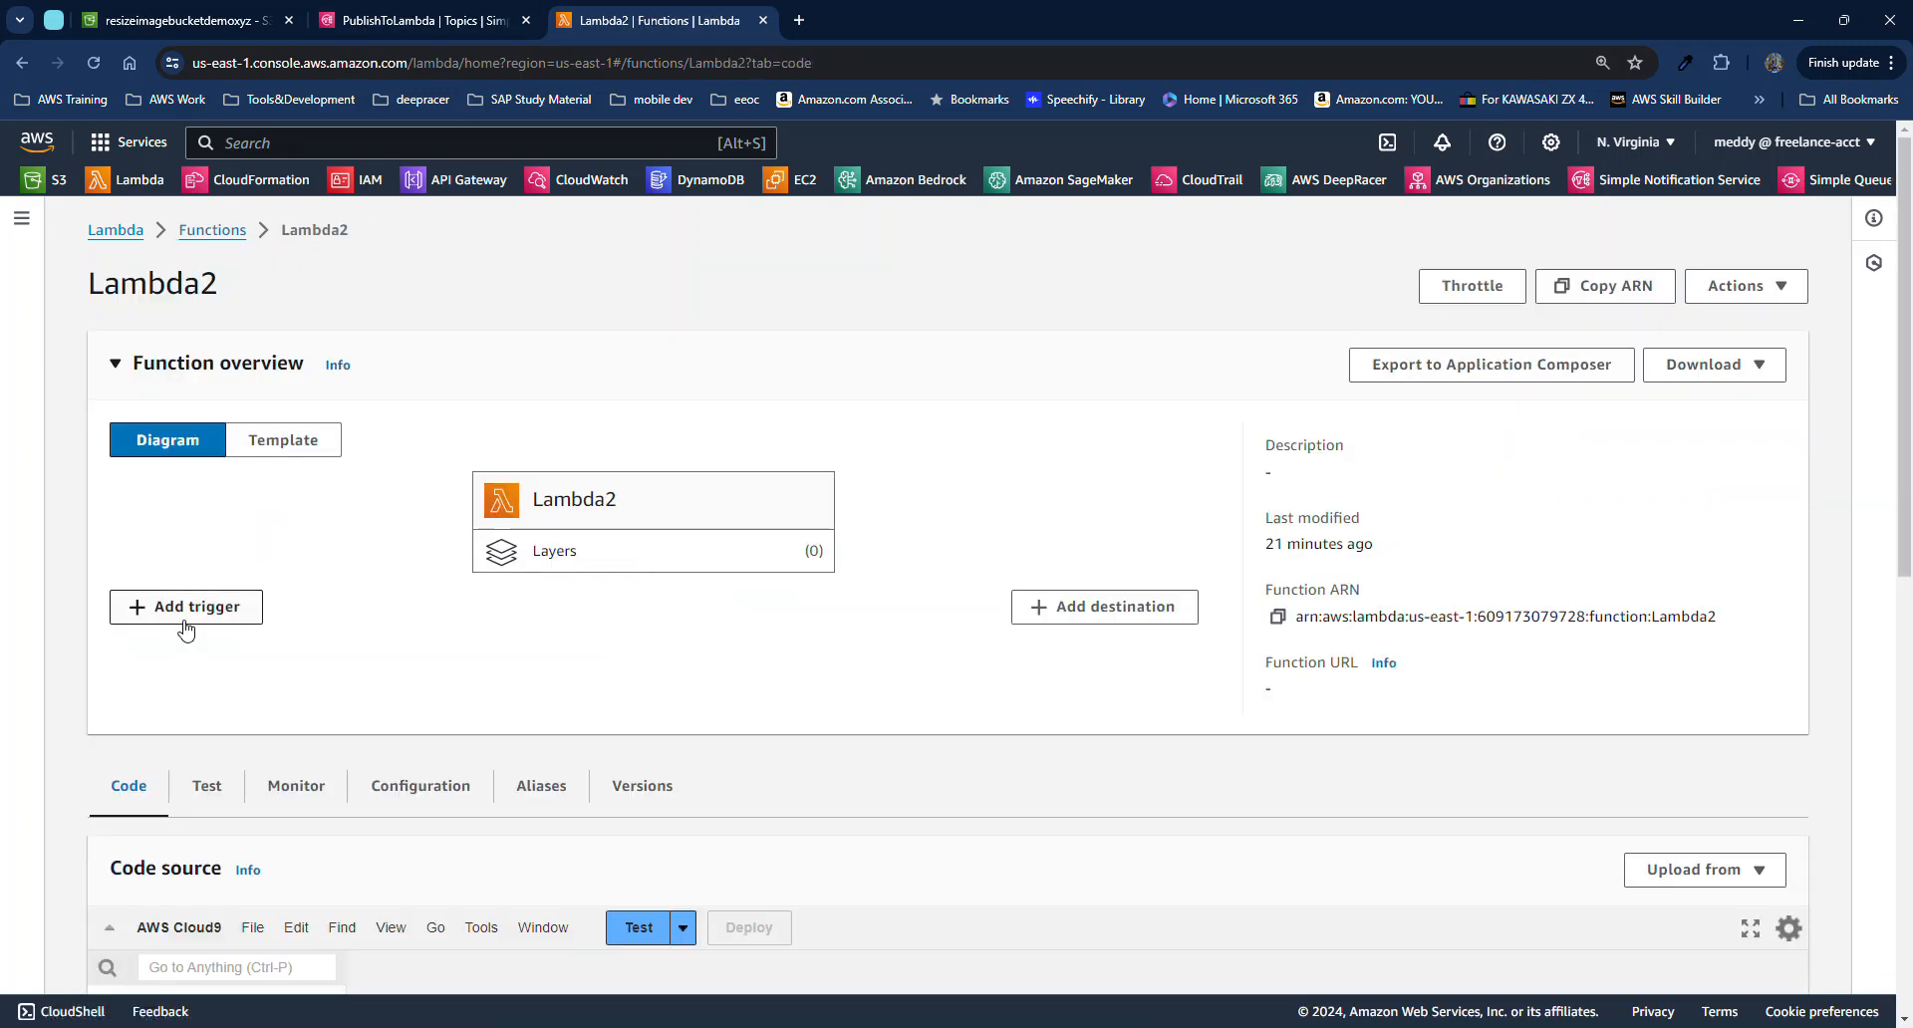
pyautogui.click(184, 622)
pyautogui.click(377, 437)
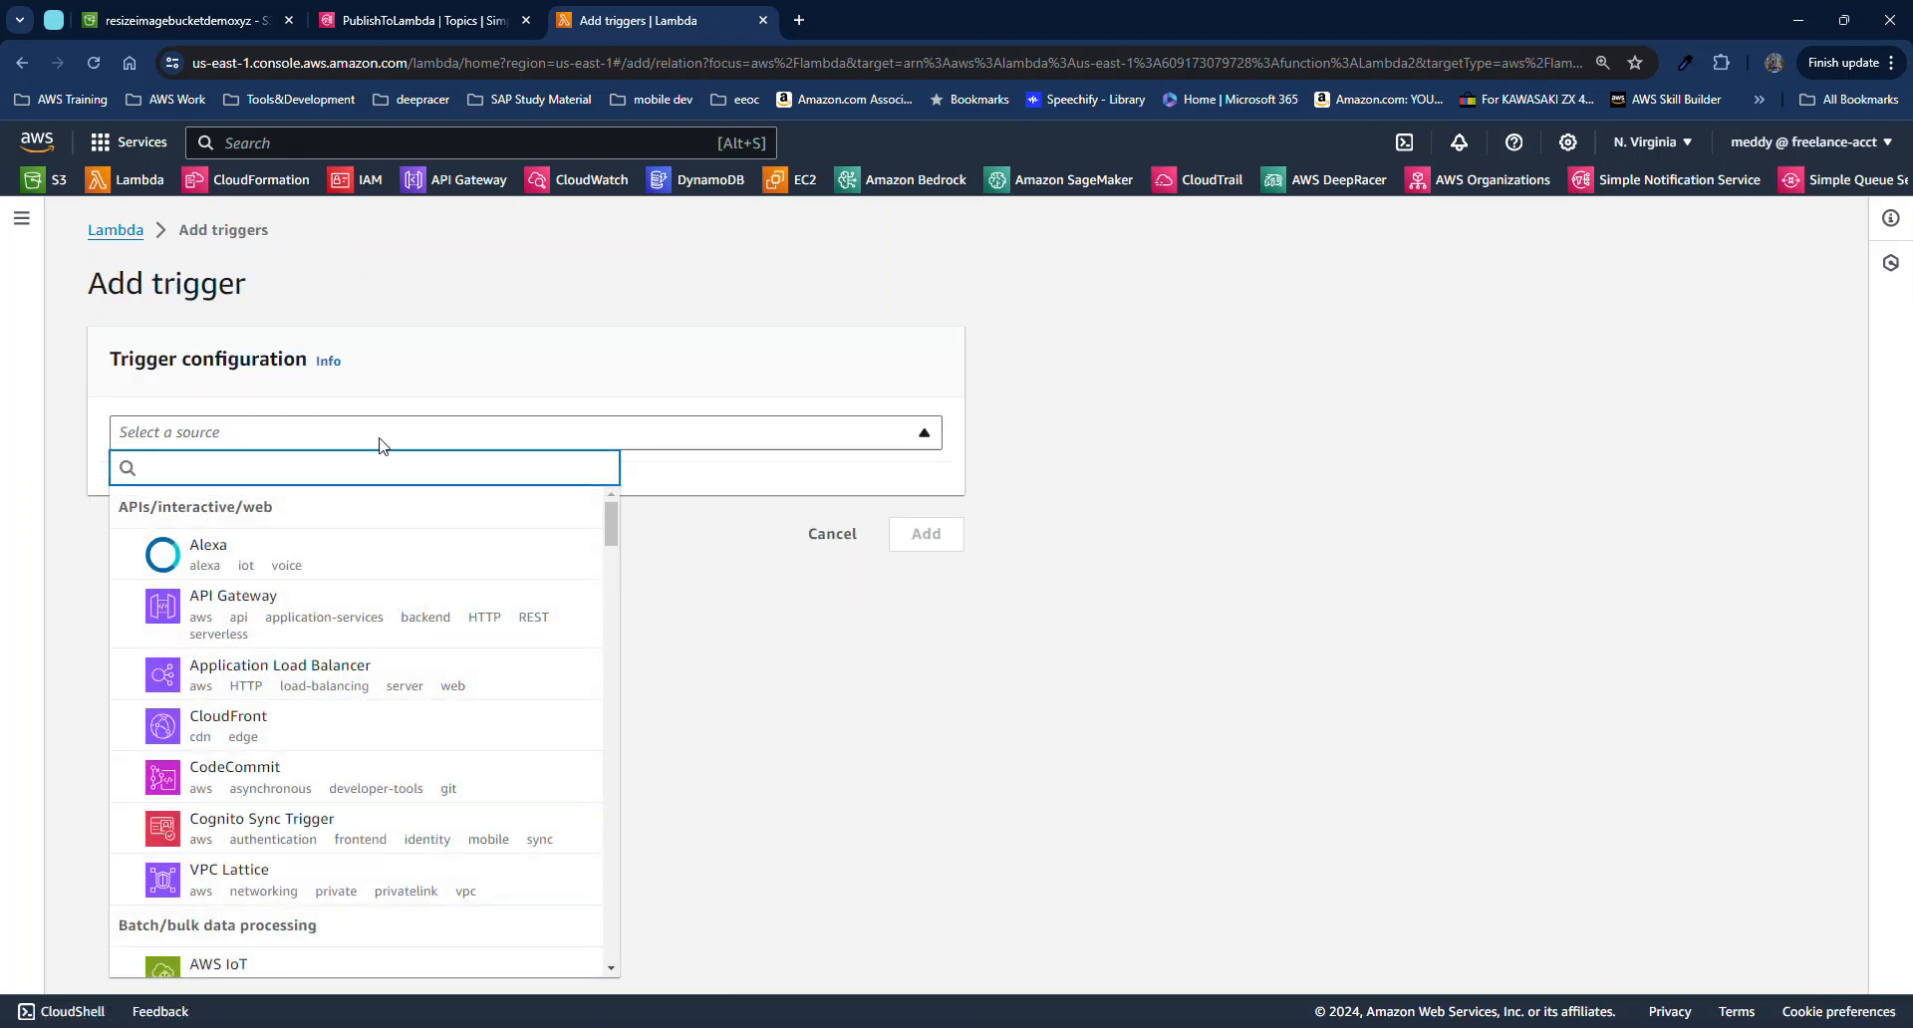
pyautogui.write('SNS')
pyautogui.click(265, 566)
pyautogui.click(339, 548)
pyautogui.click(324, 657)
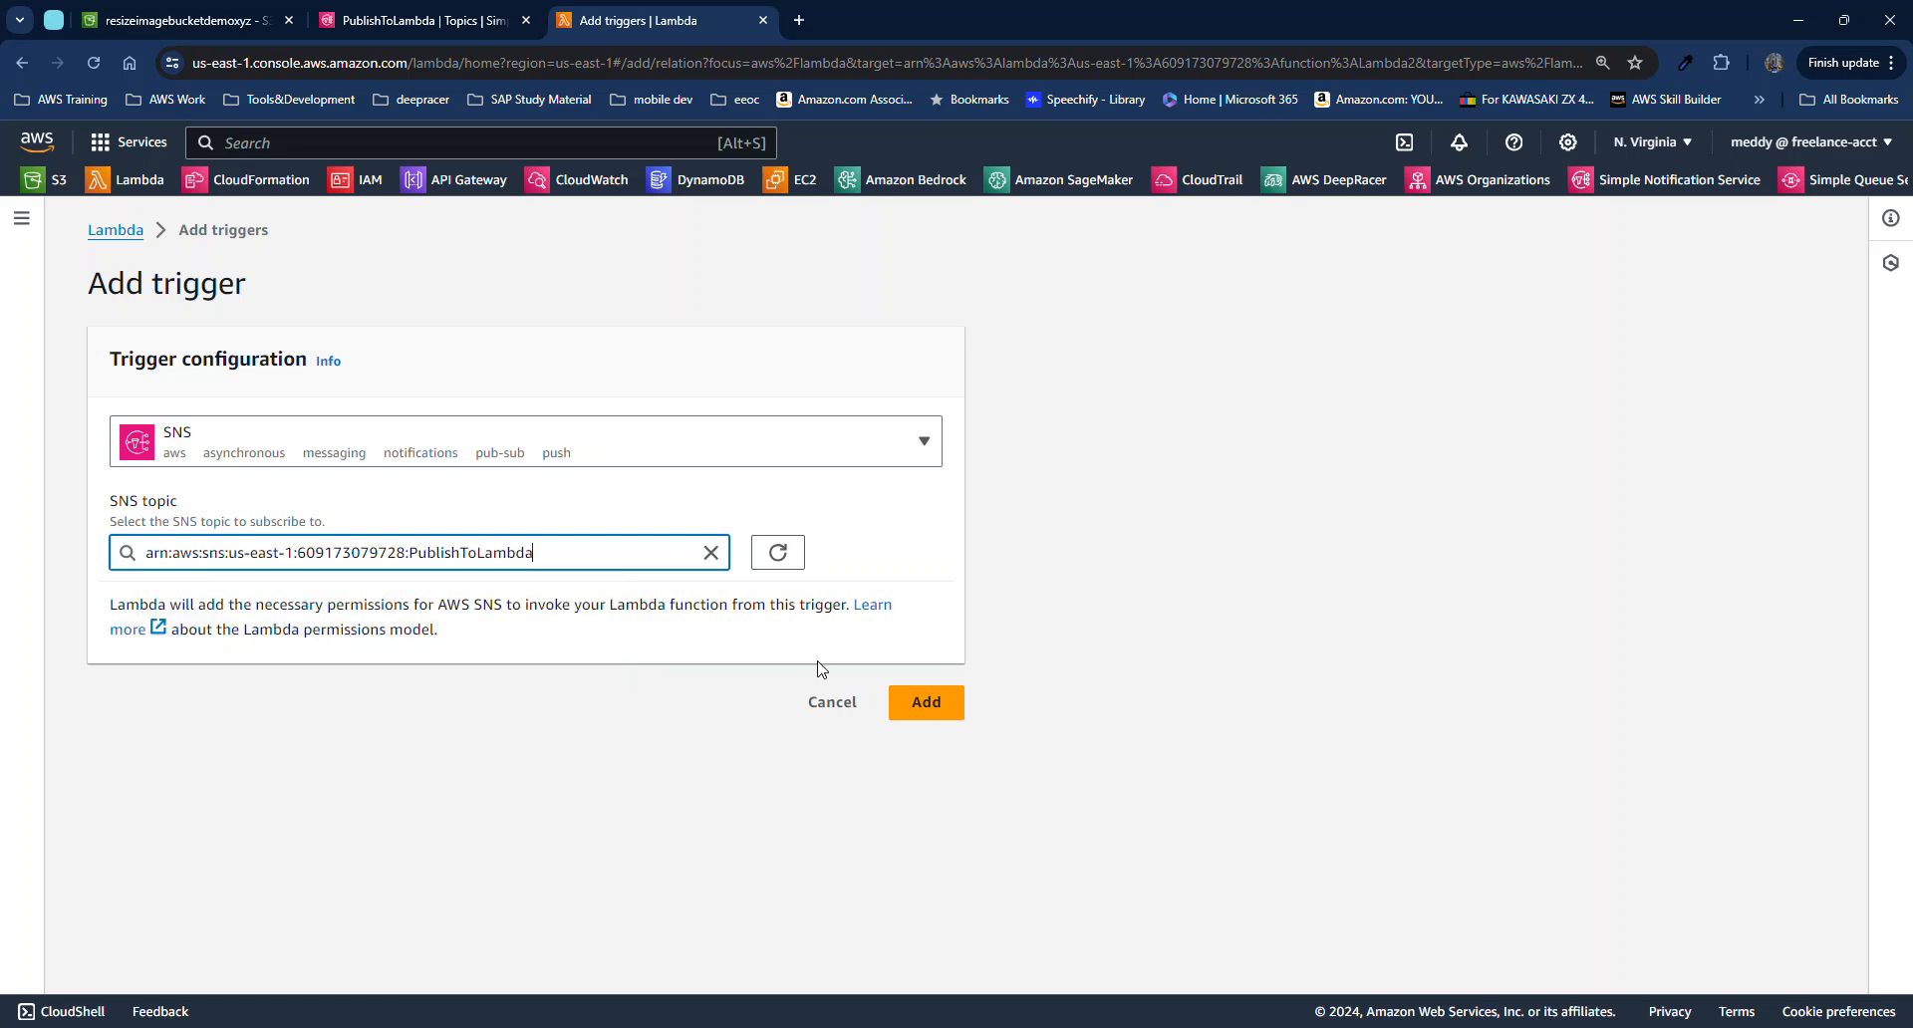
pyautogui.click(919, 701)
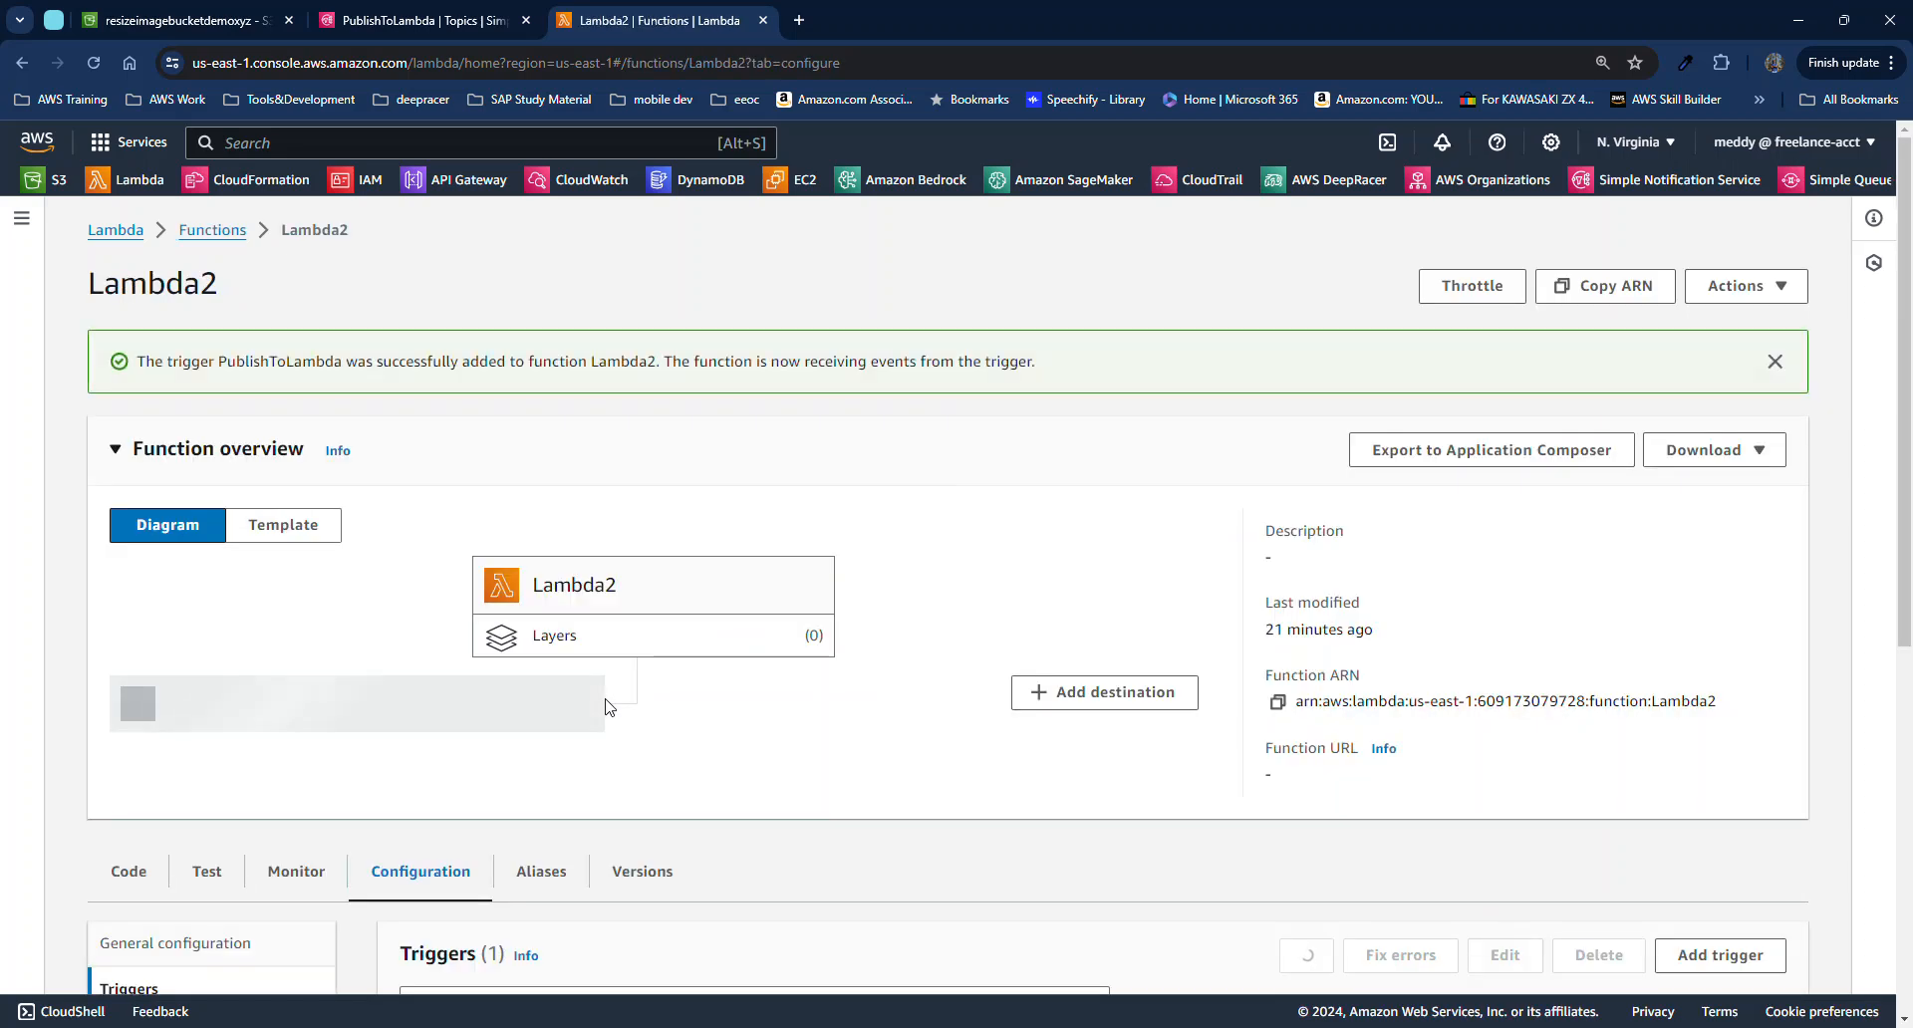
# Add an SNS trigger with the PublishToLambda topic to the function Lambda3
pyautogui.click(240, 239)
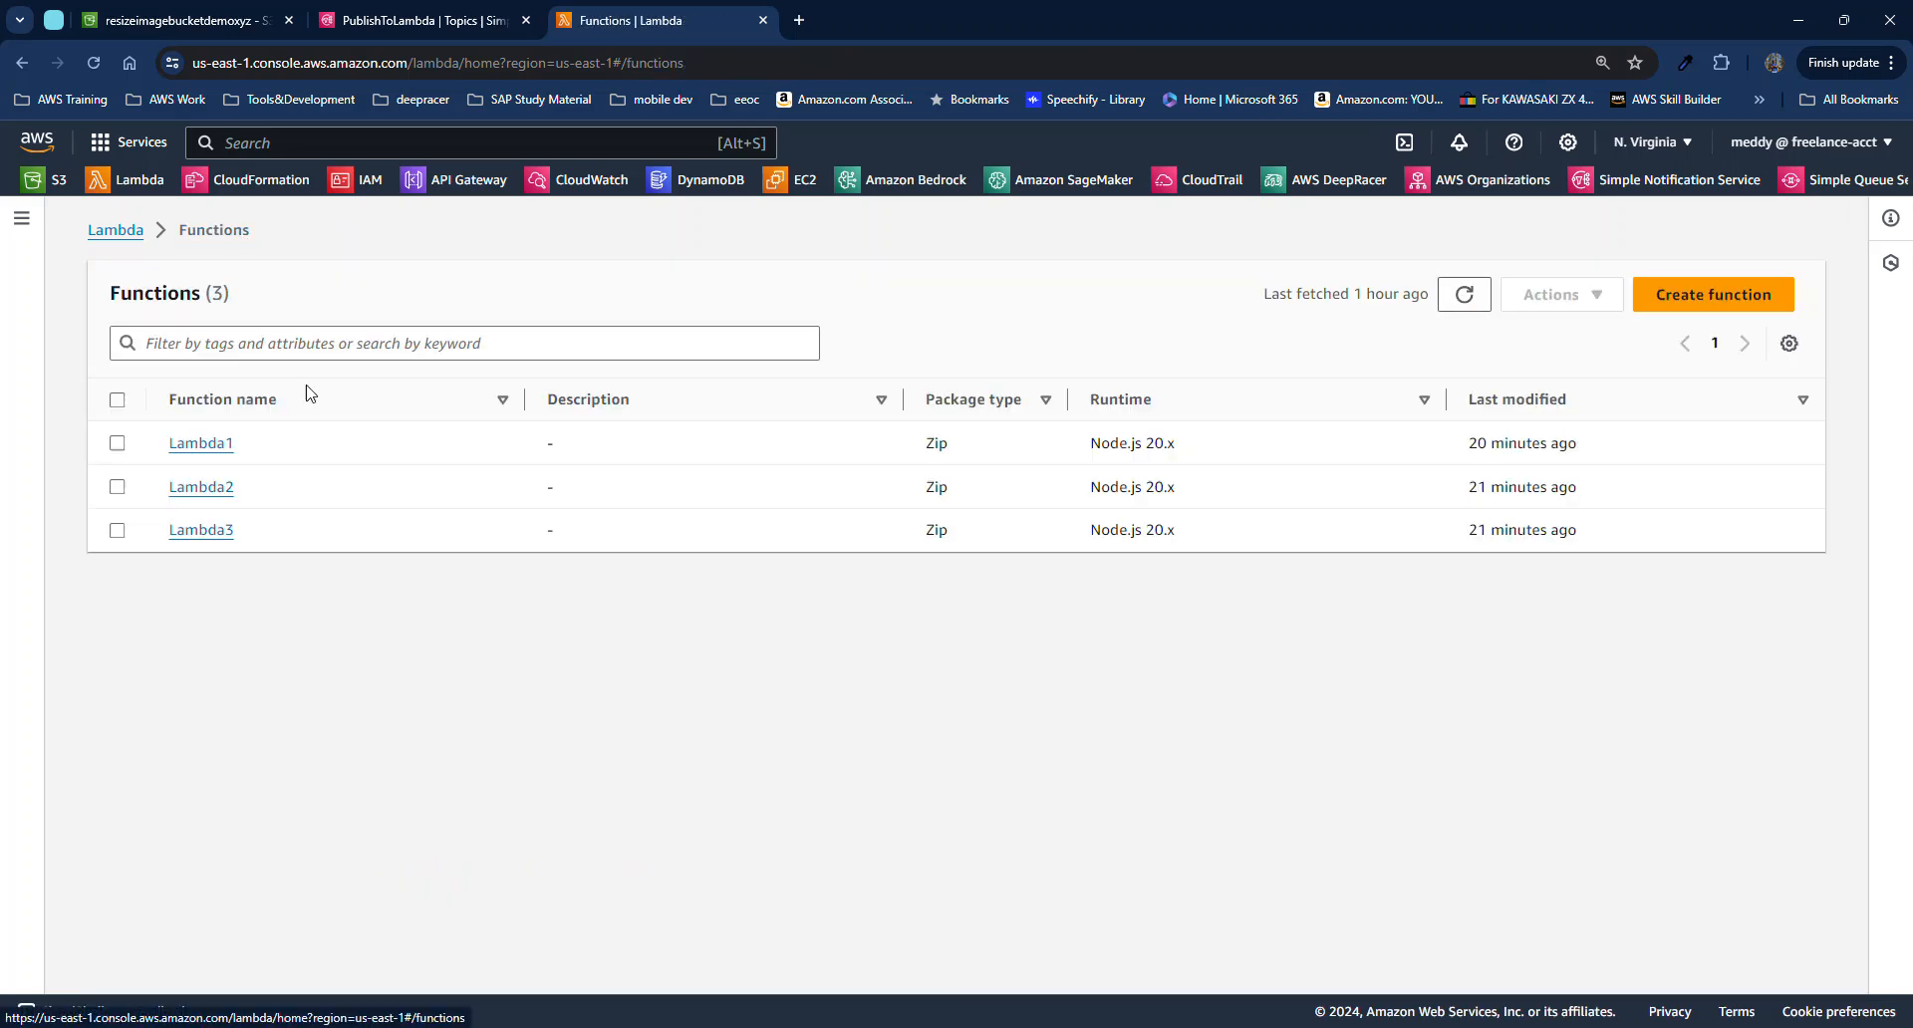
pyautogui.click(220, 530)
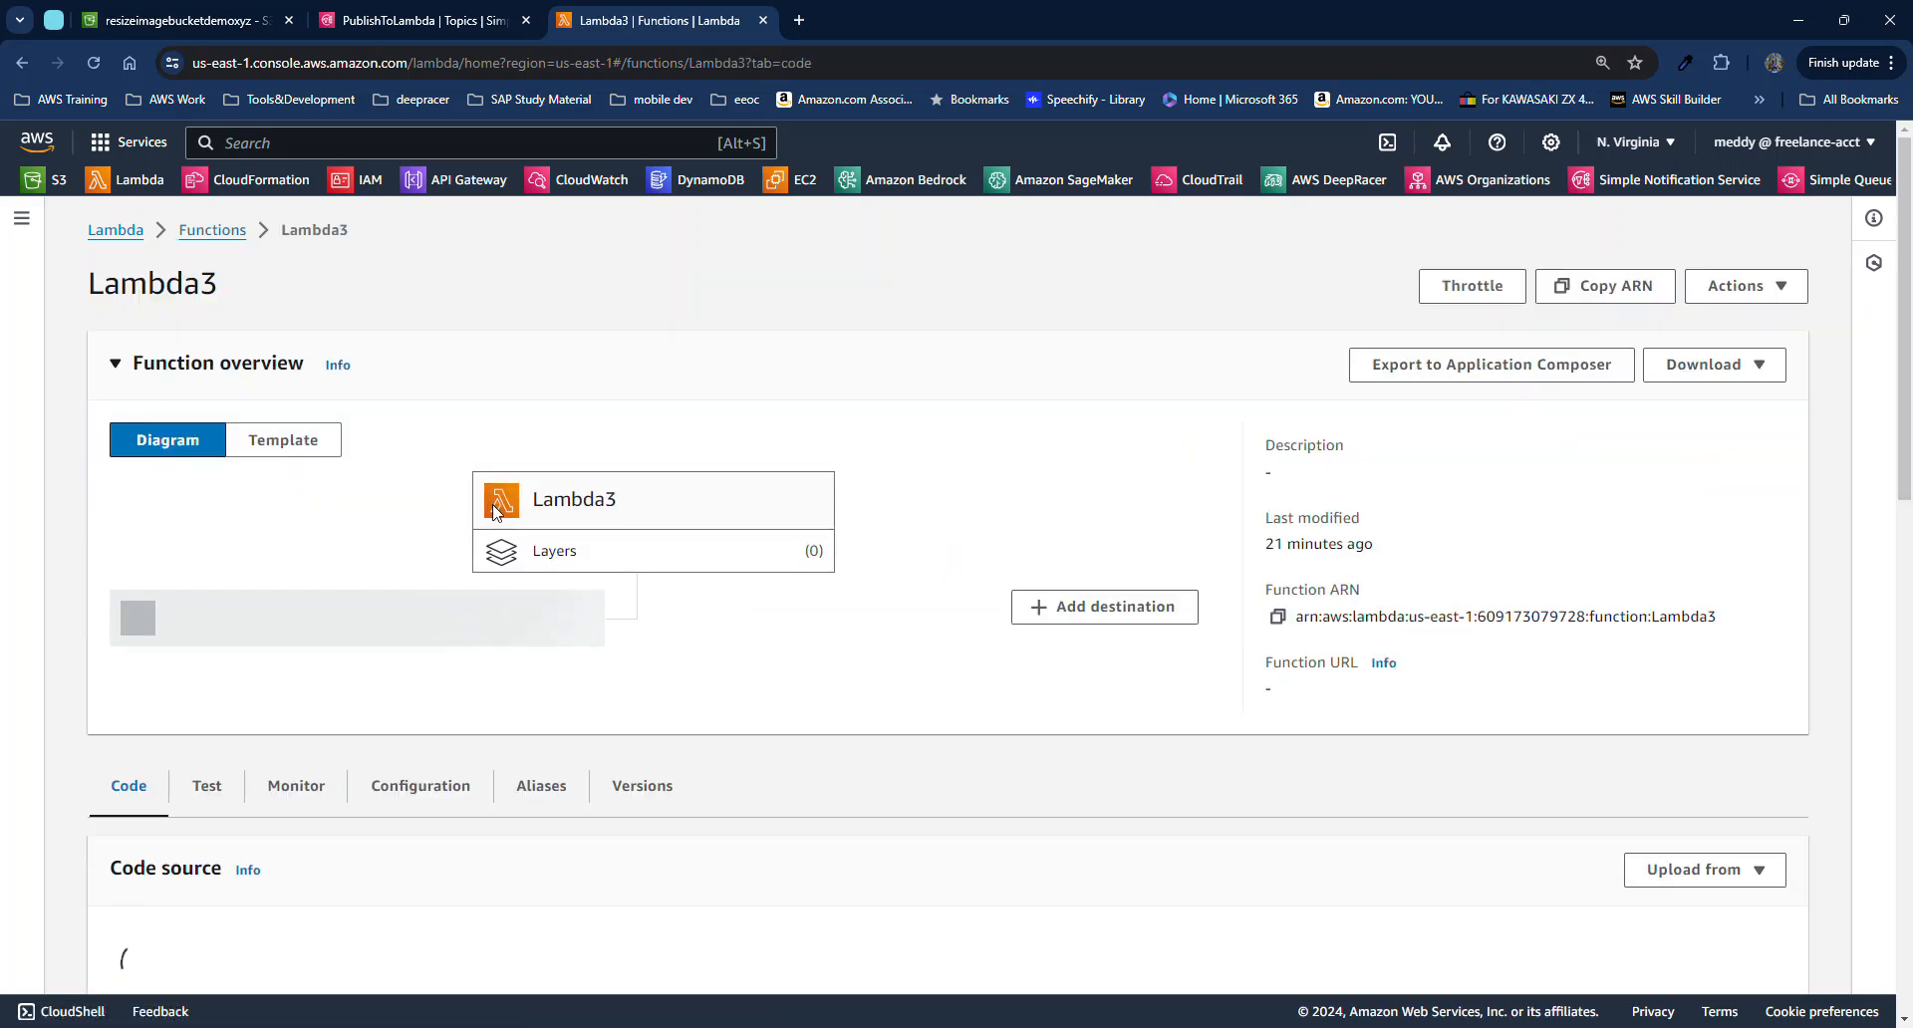
pyautogui.click(154, 606)
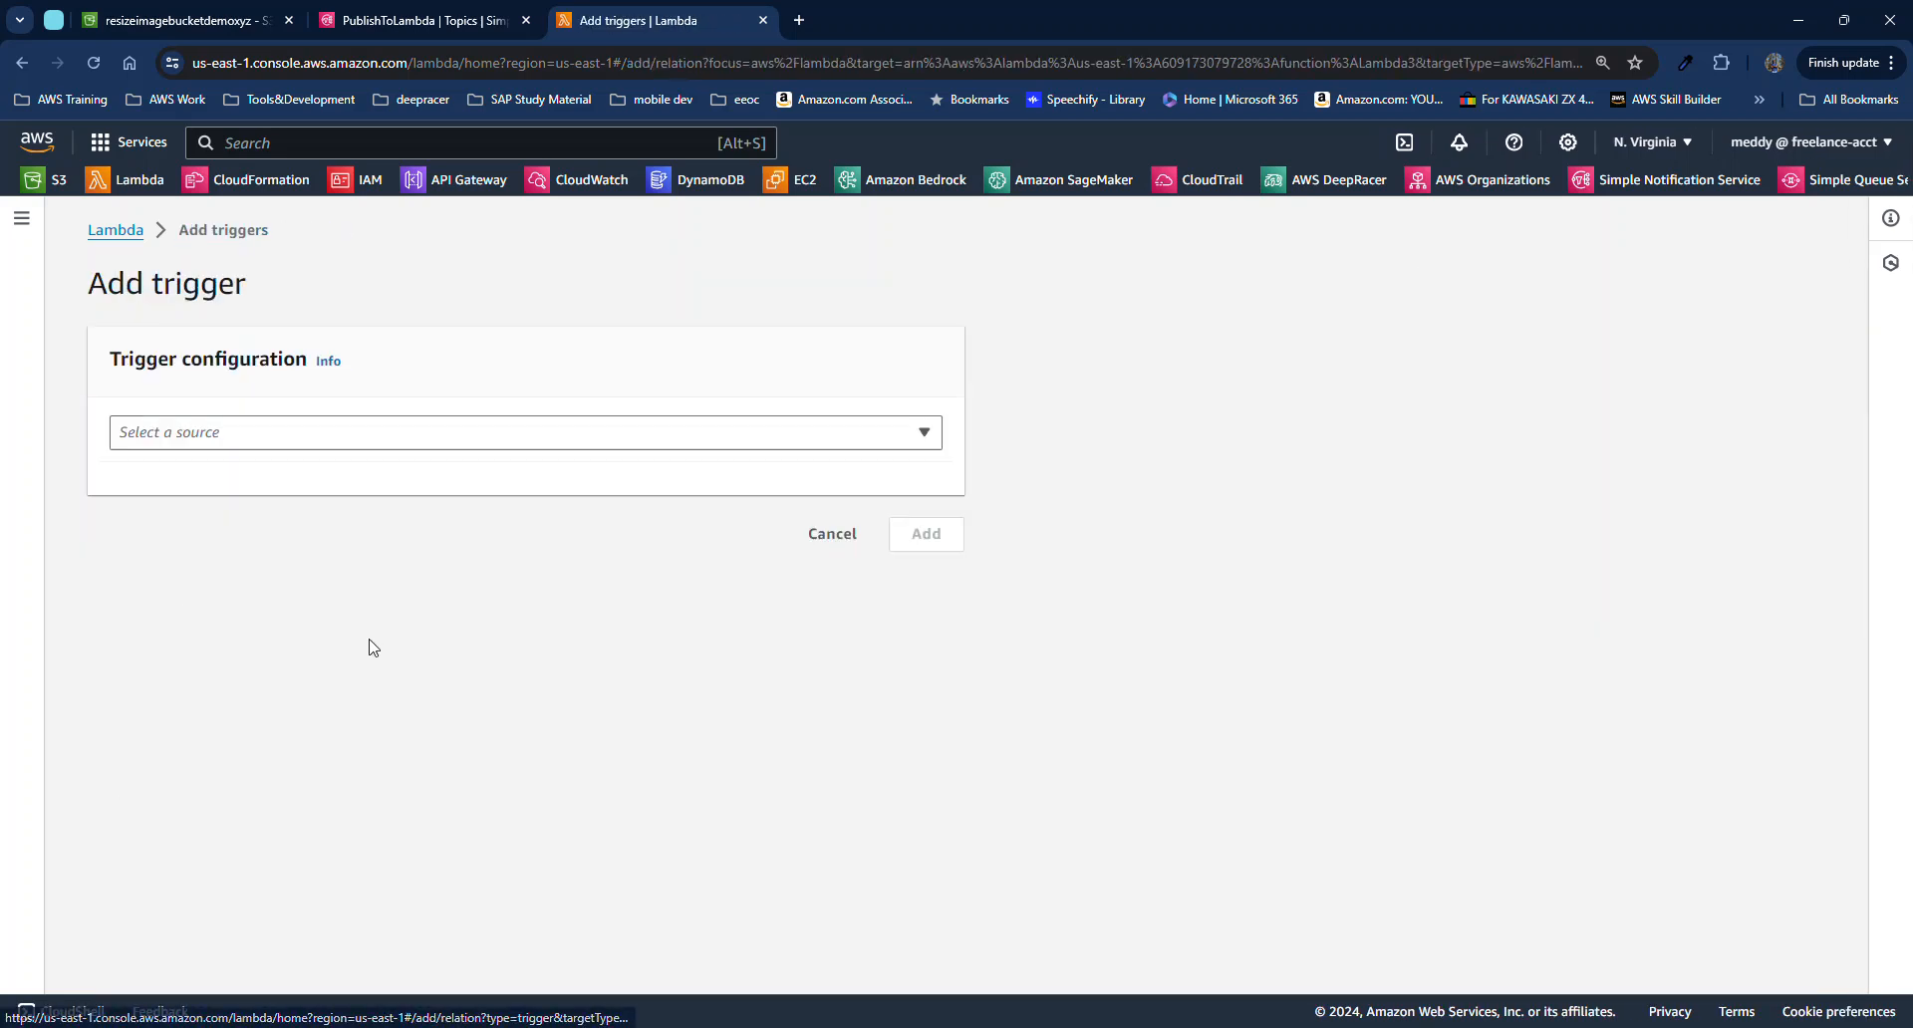
pyautogui.click(256, 443)
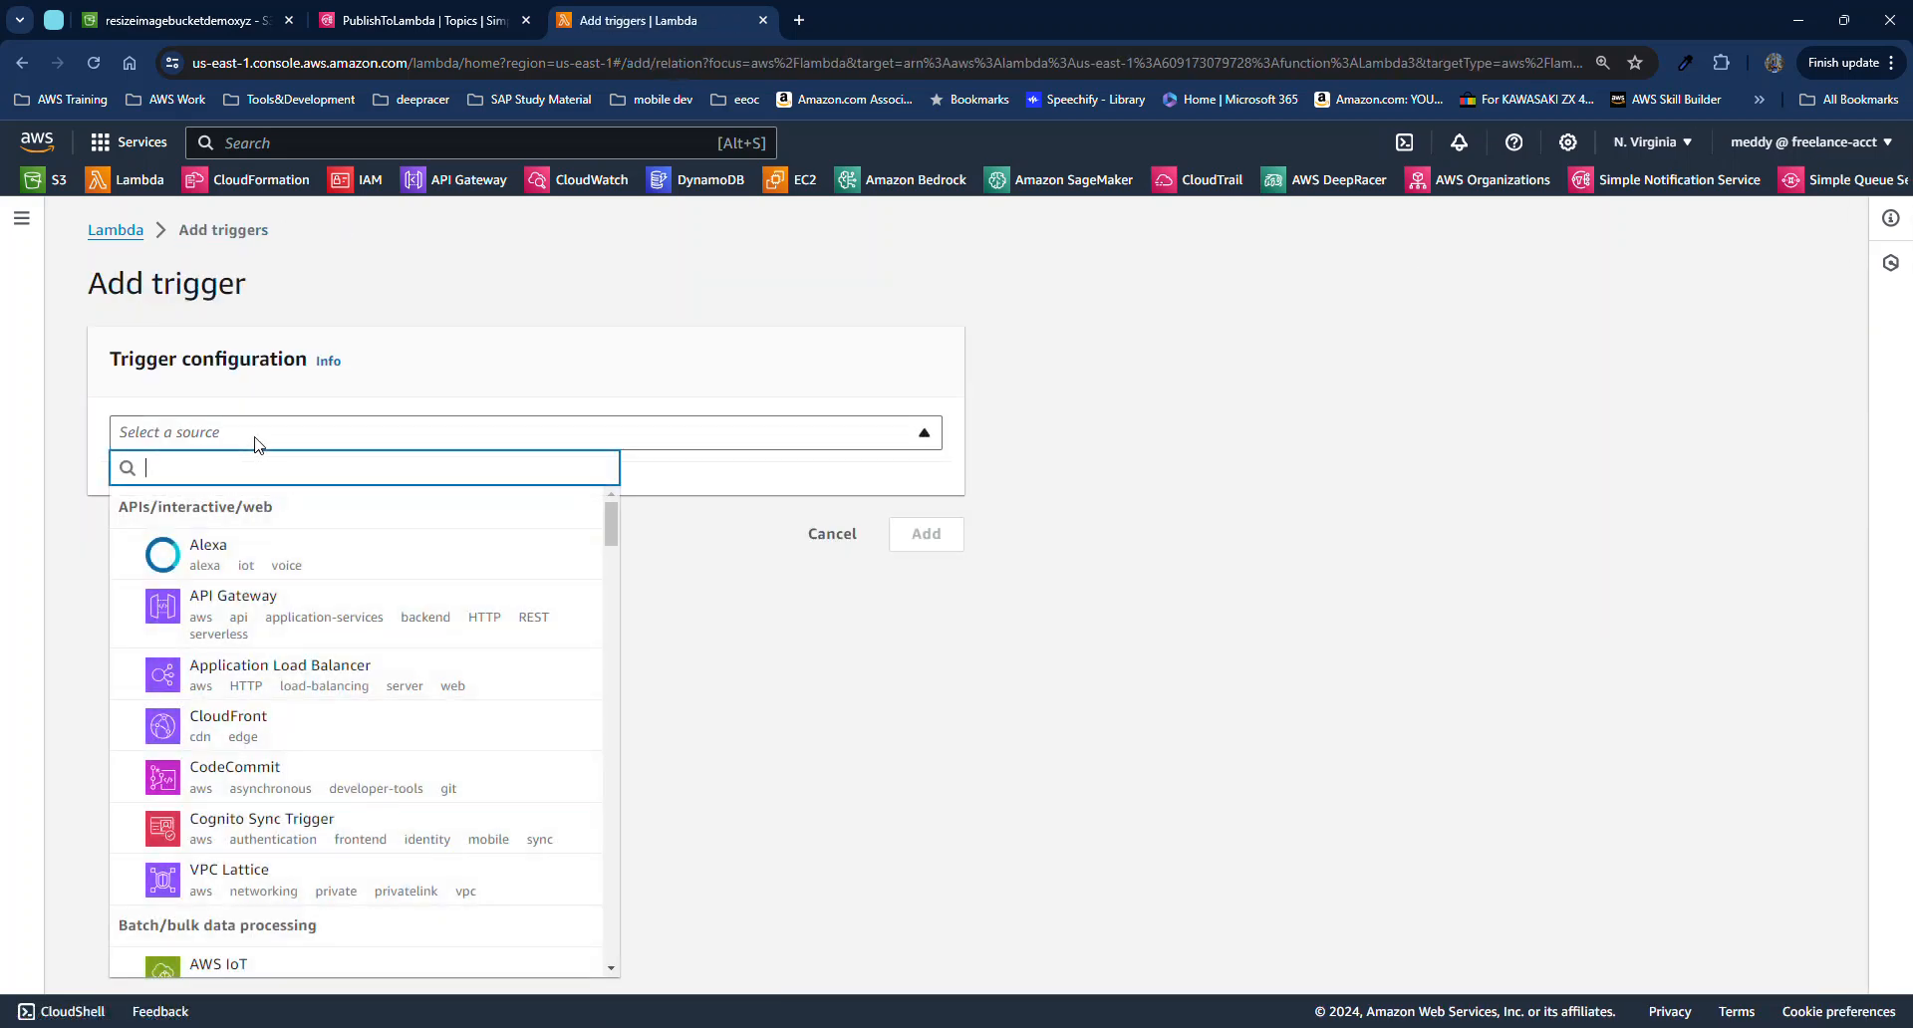
pyautogui.write('SNS')
pyautogui.click(275, 588)
pyautogui.click(312, 556)
pyautogui.click(329, 649)
pyautogui.click(922, 703)
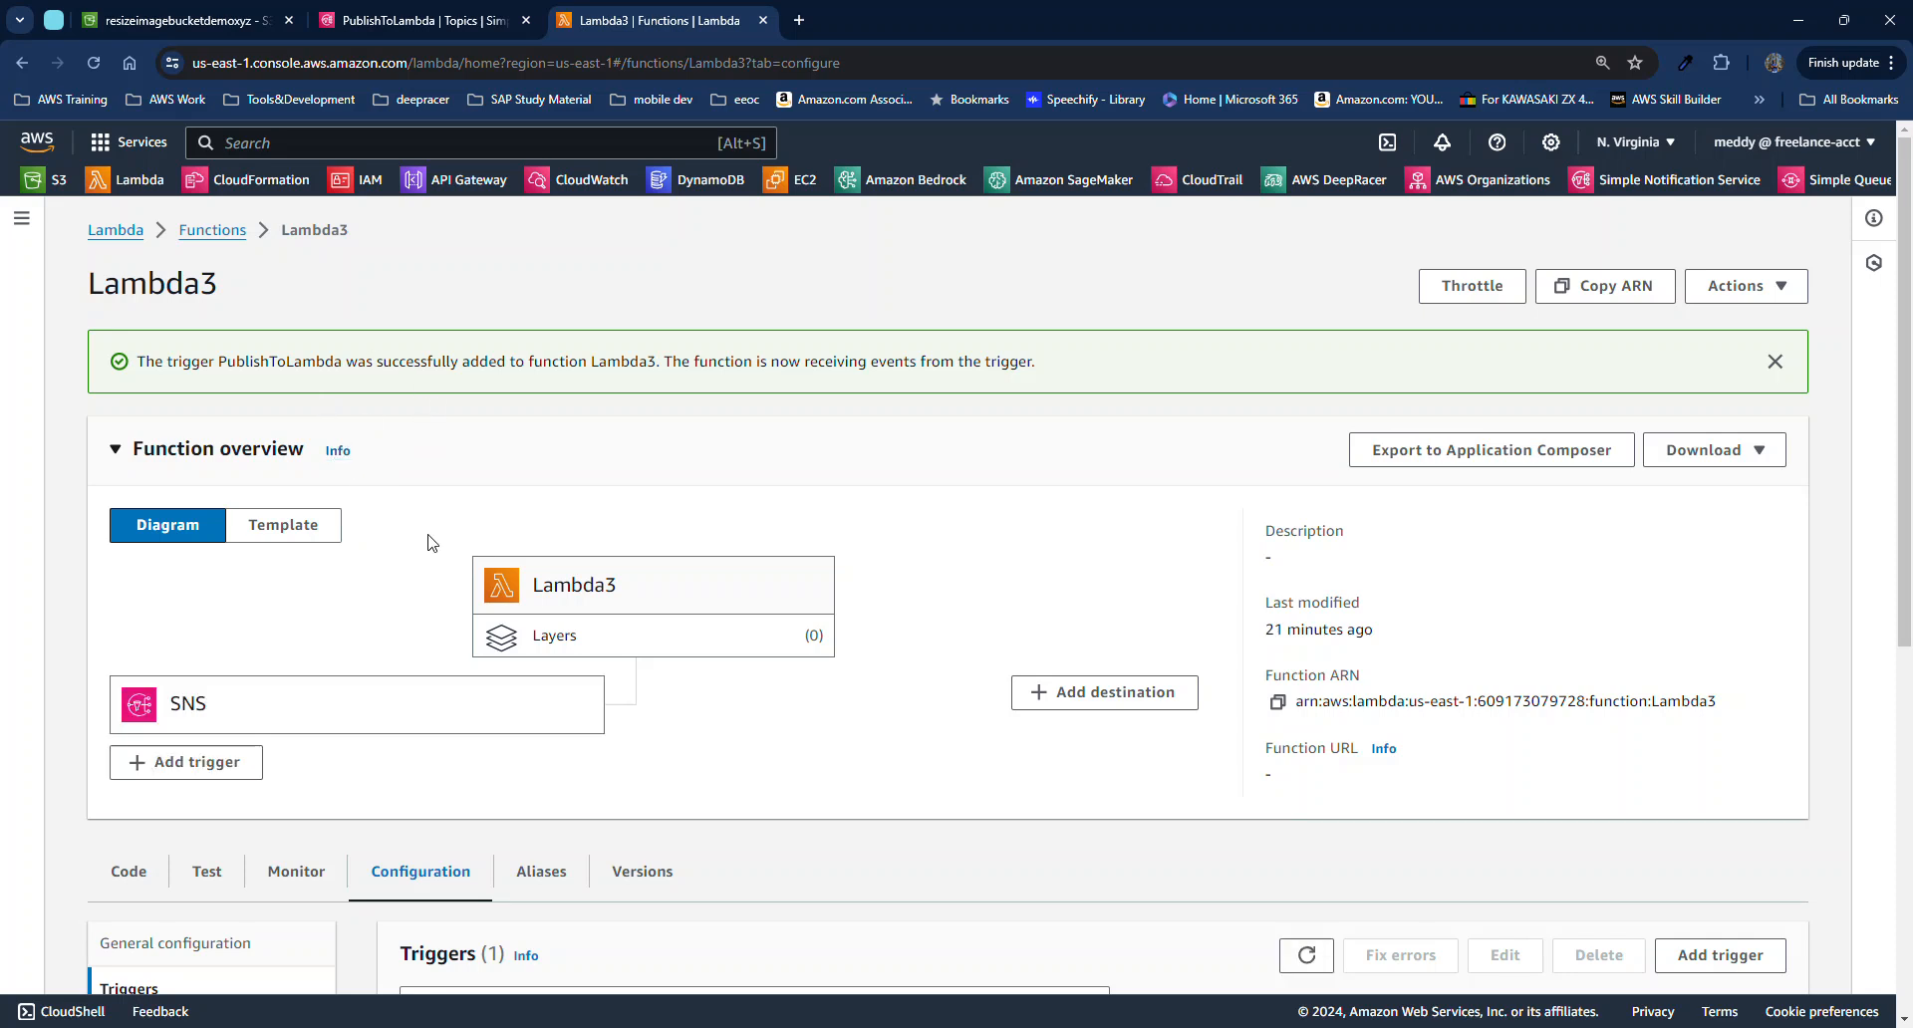
# Look at the bucket's object list and review how Lambda3's index.mjs code handles SNS messages and logs the bucket name and object key
pyautogui.click(241, 26)
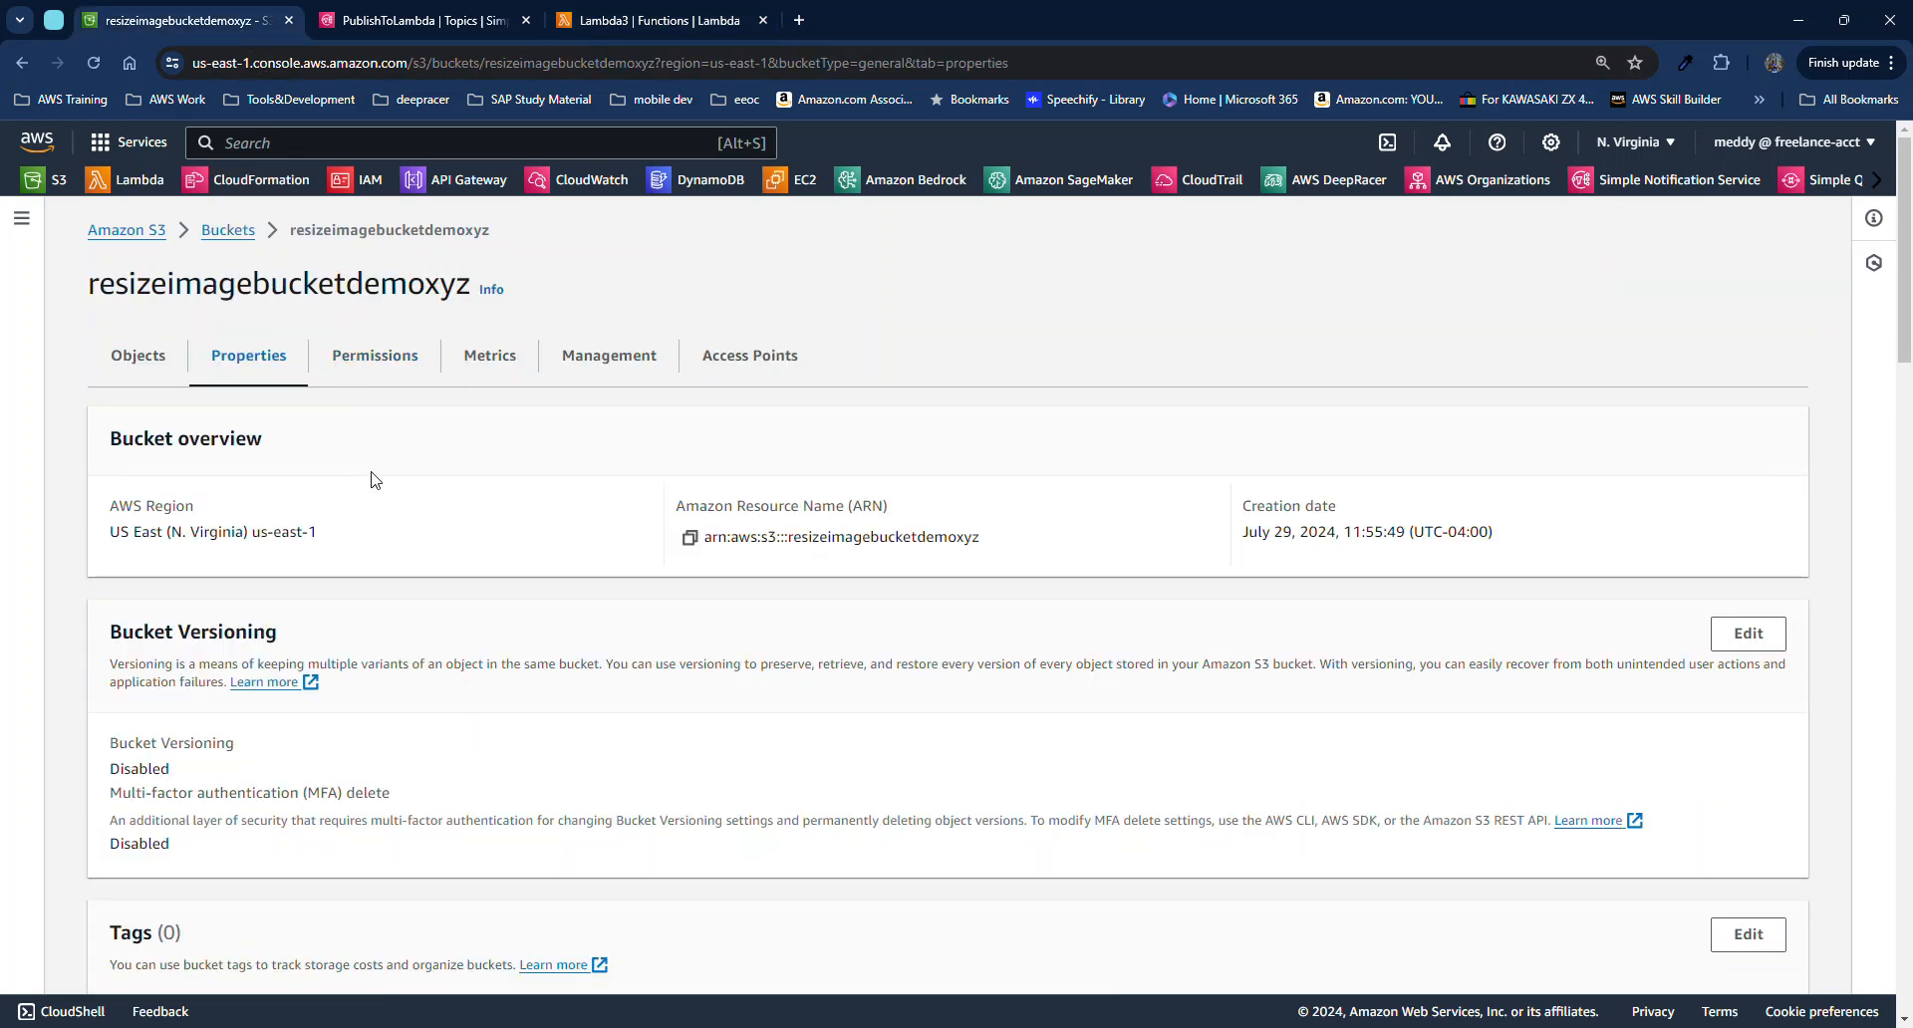
pyautogui.click(140, 355)
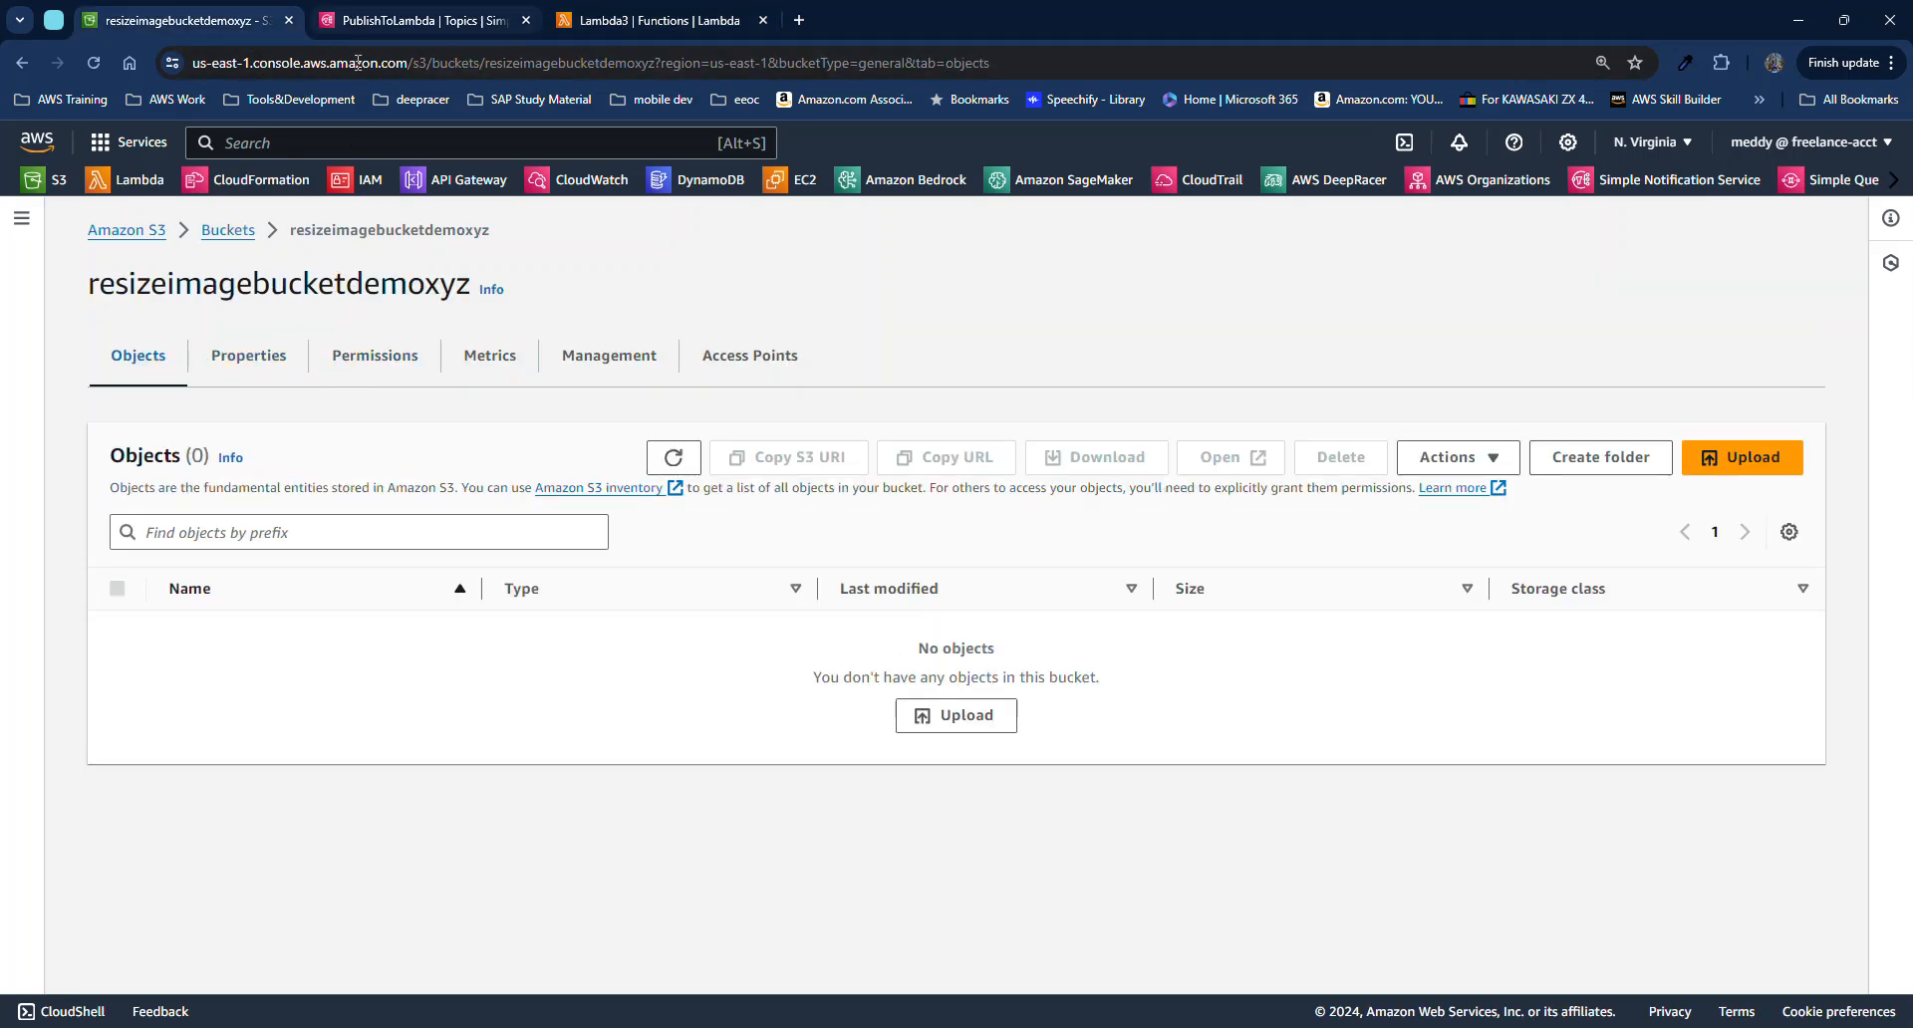
pyautogui.click(390, 24)
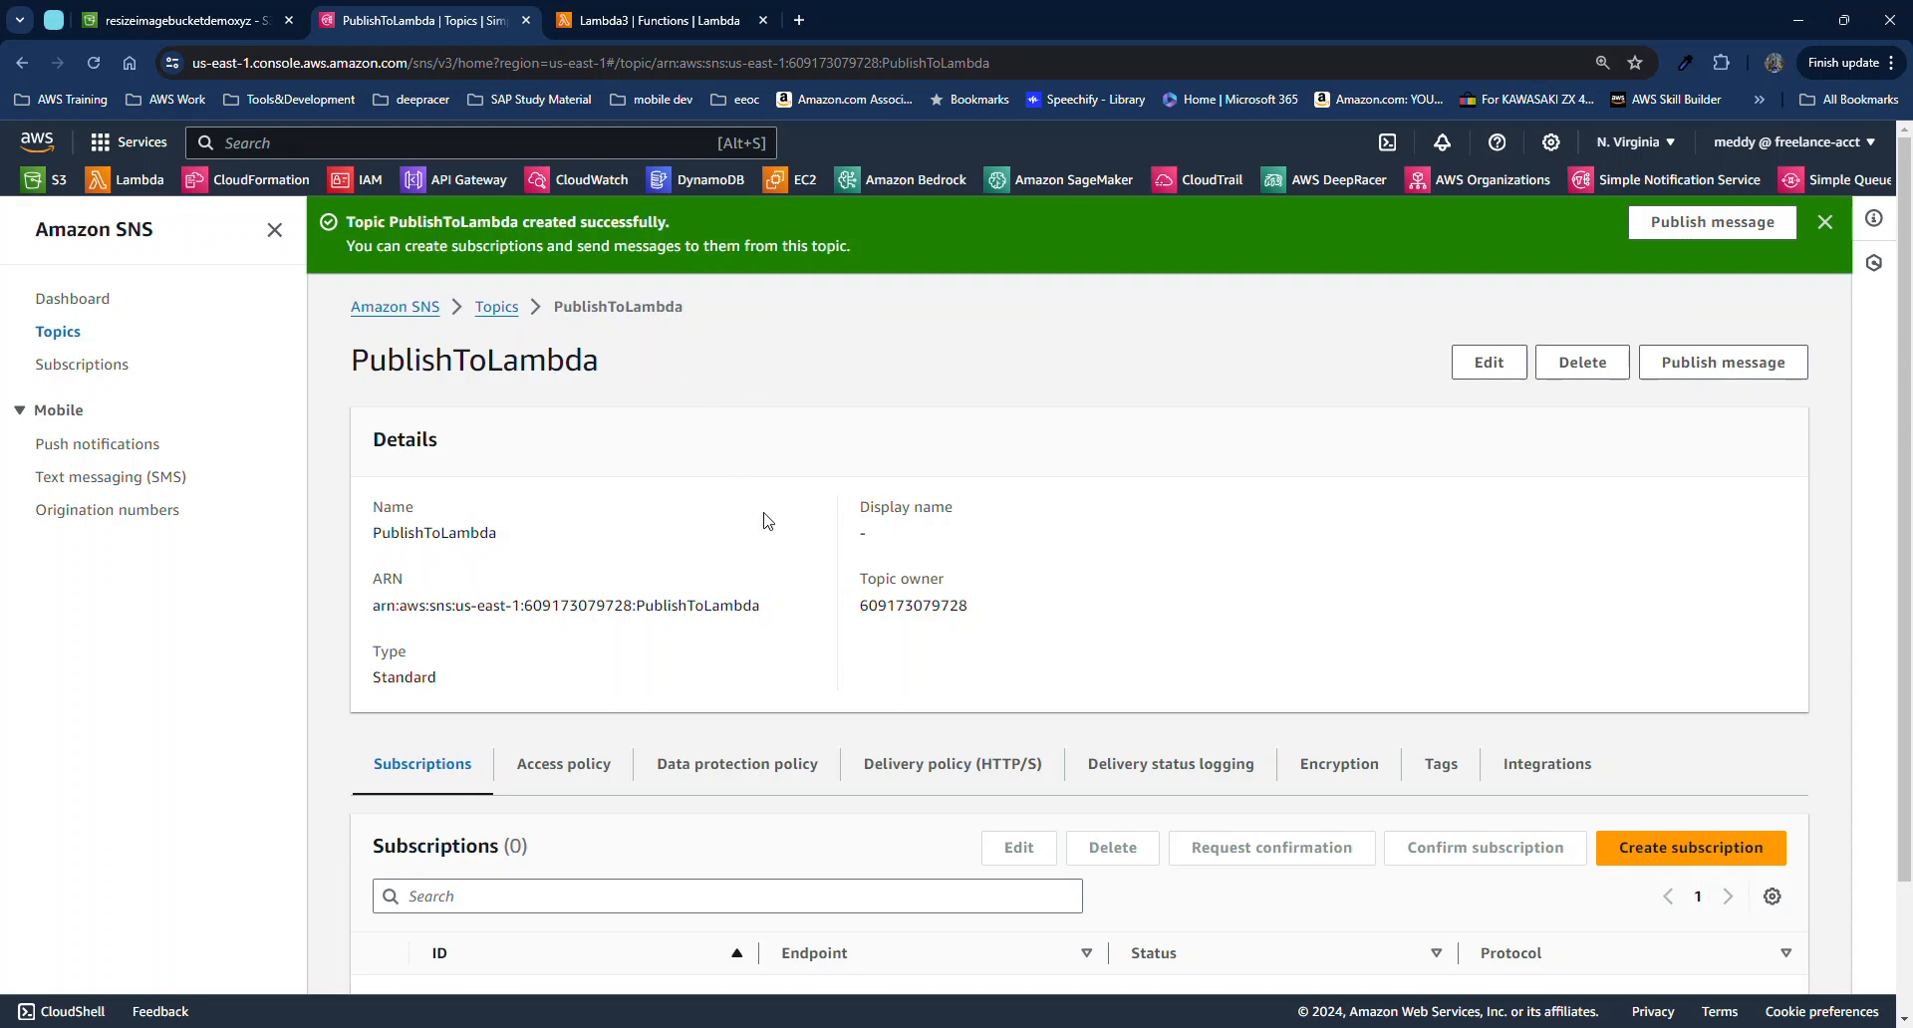
pyautogui.click(636, 26)
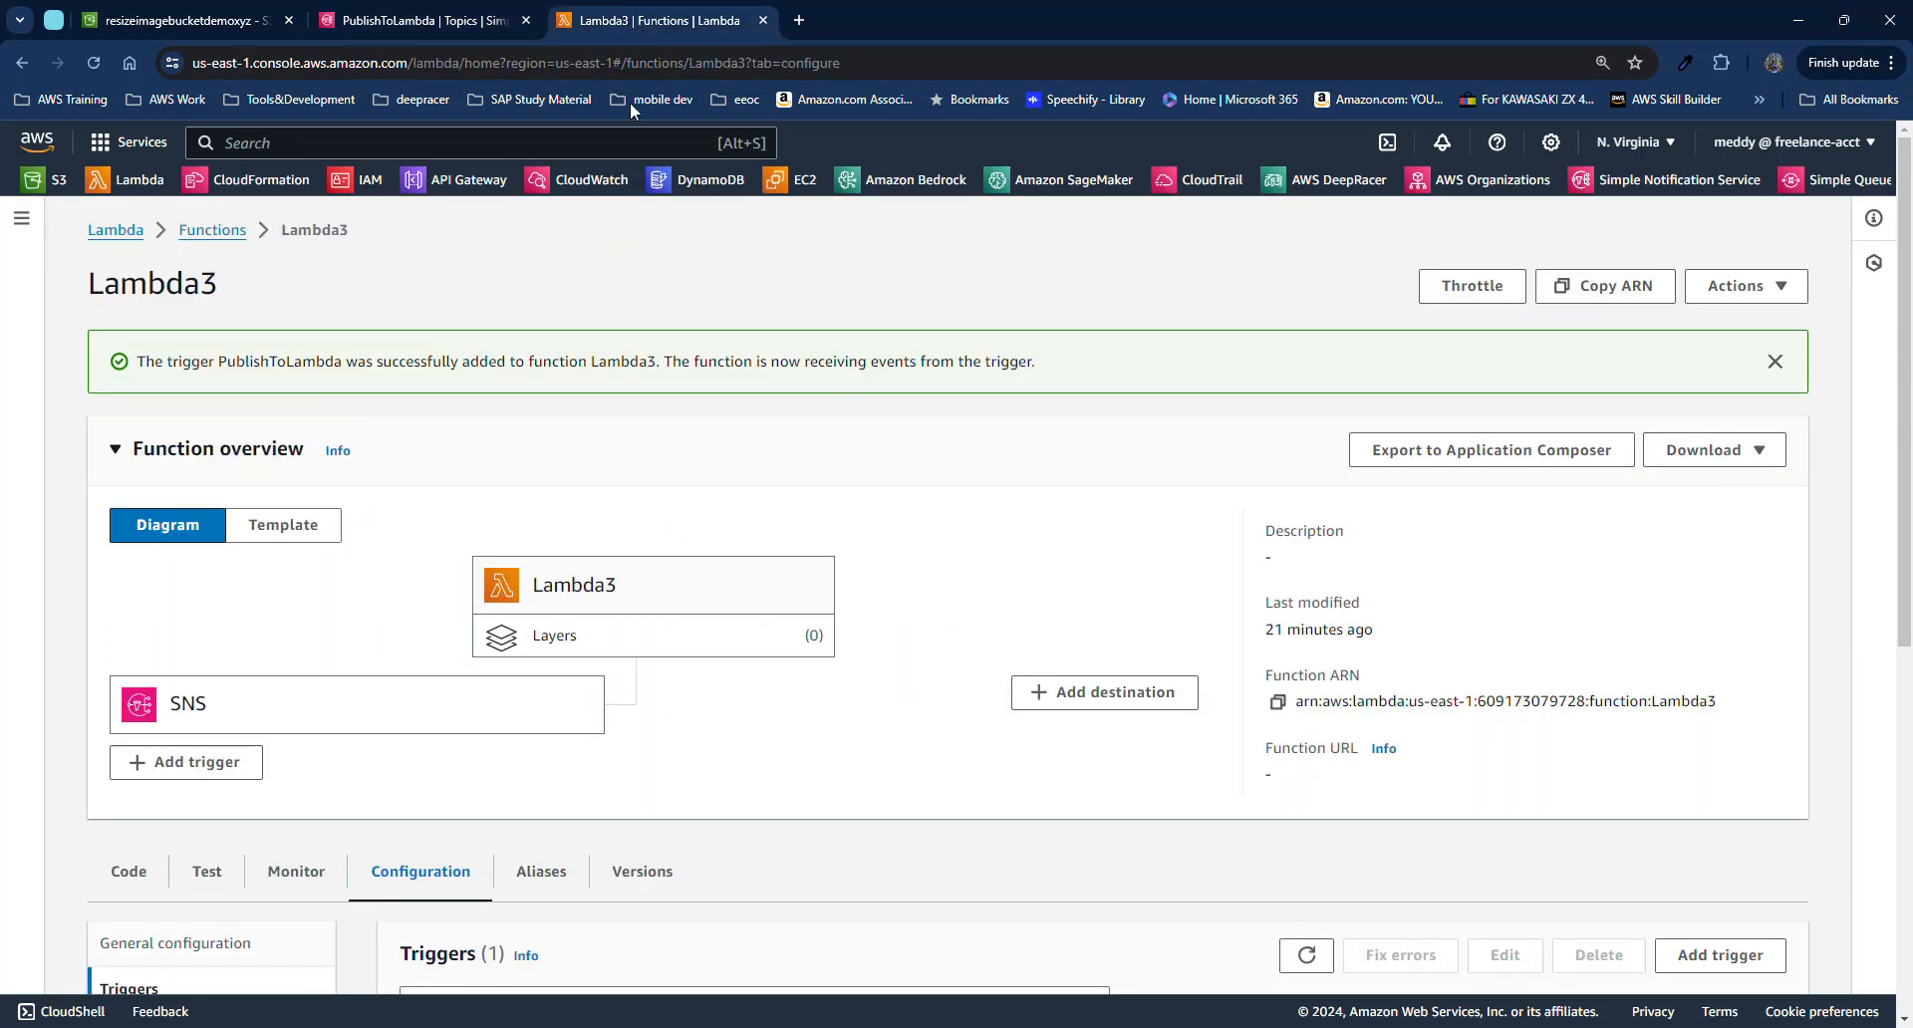
pyautogui.scroll(-4, 611, 427)
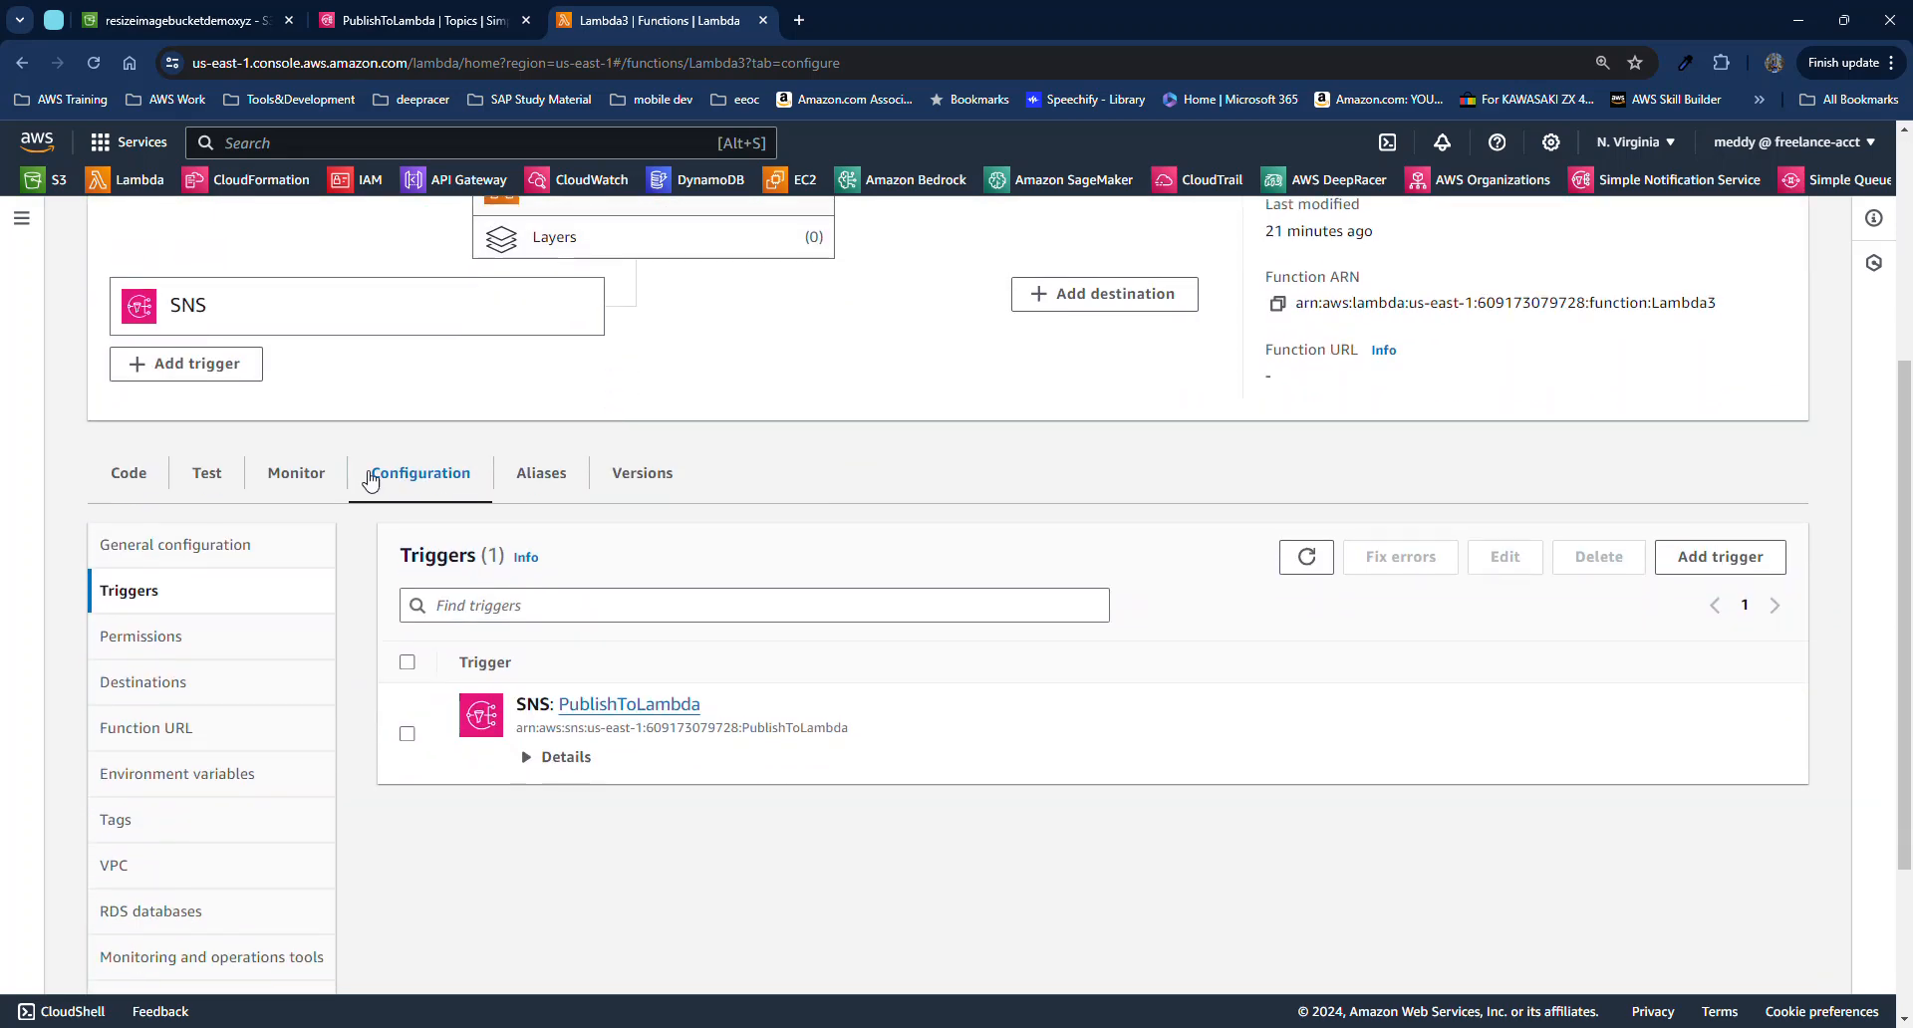
pyautogui.click(128, 489)
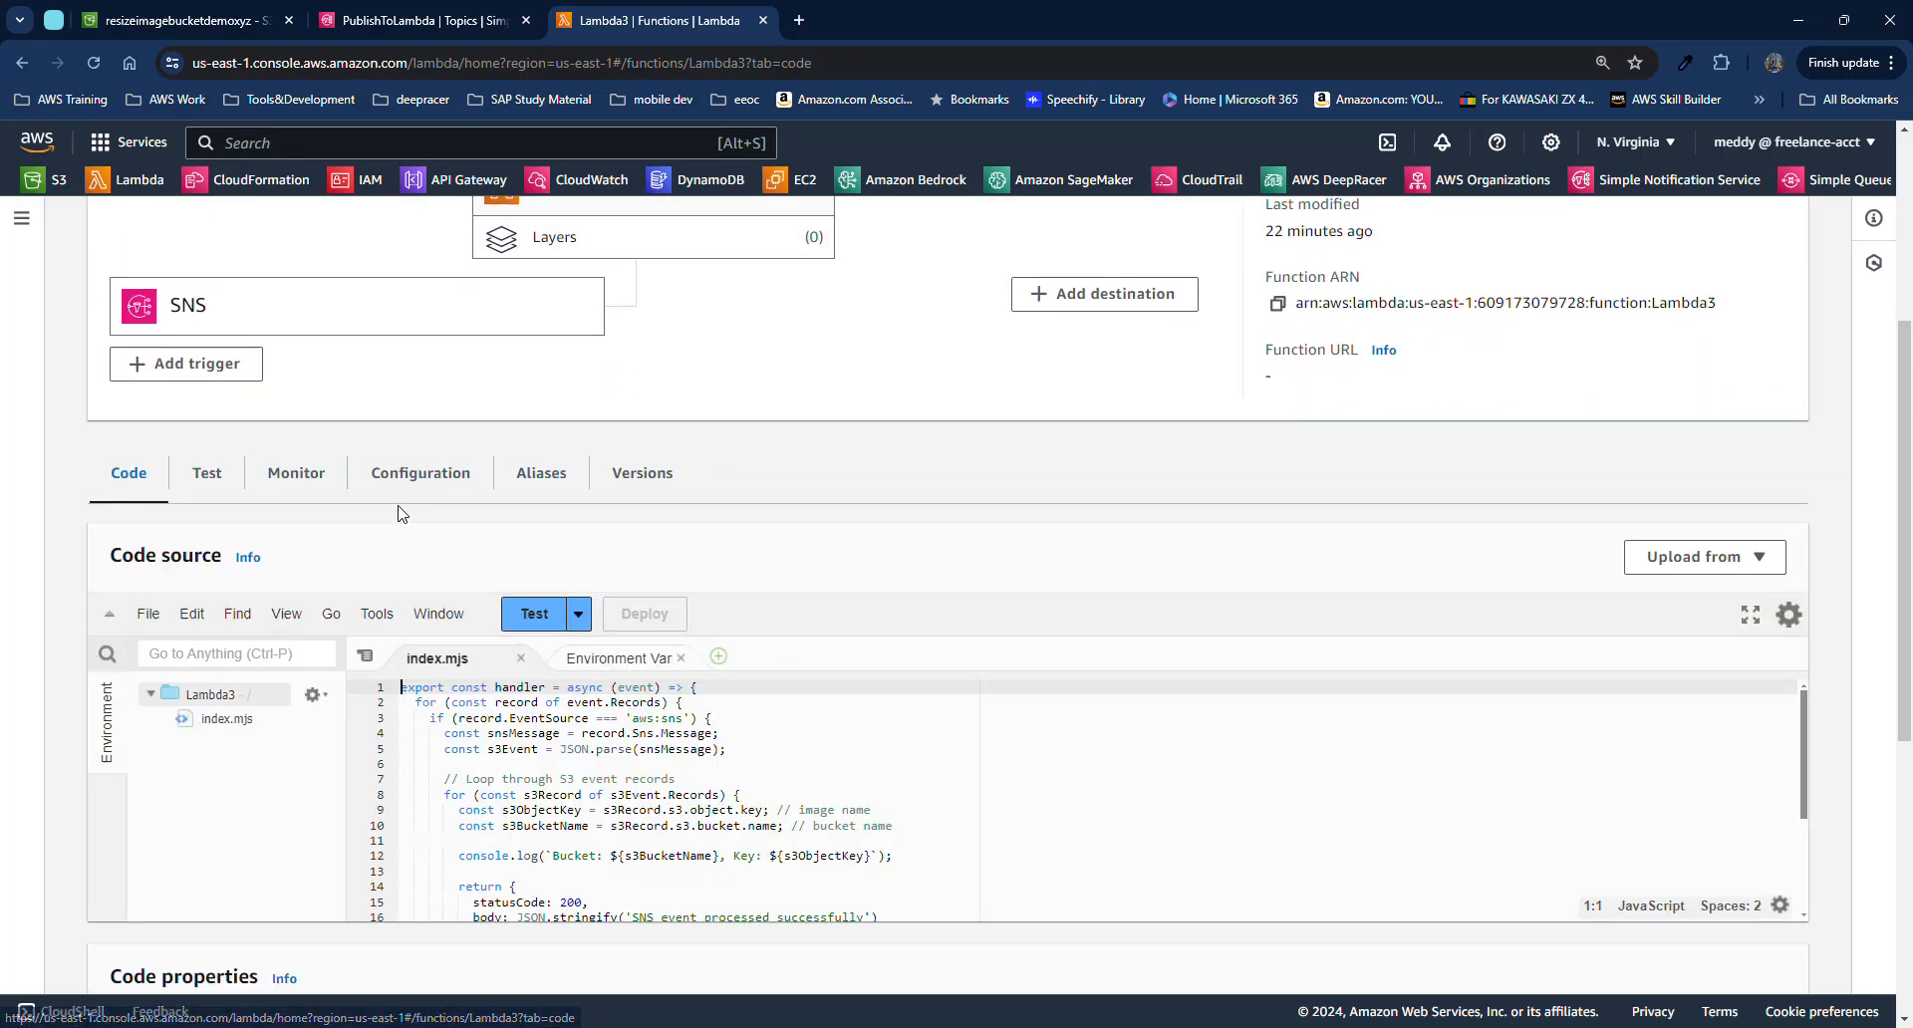
pyautogui.scroll(-1, 97, 548)
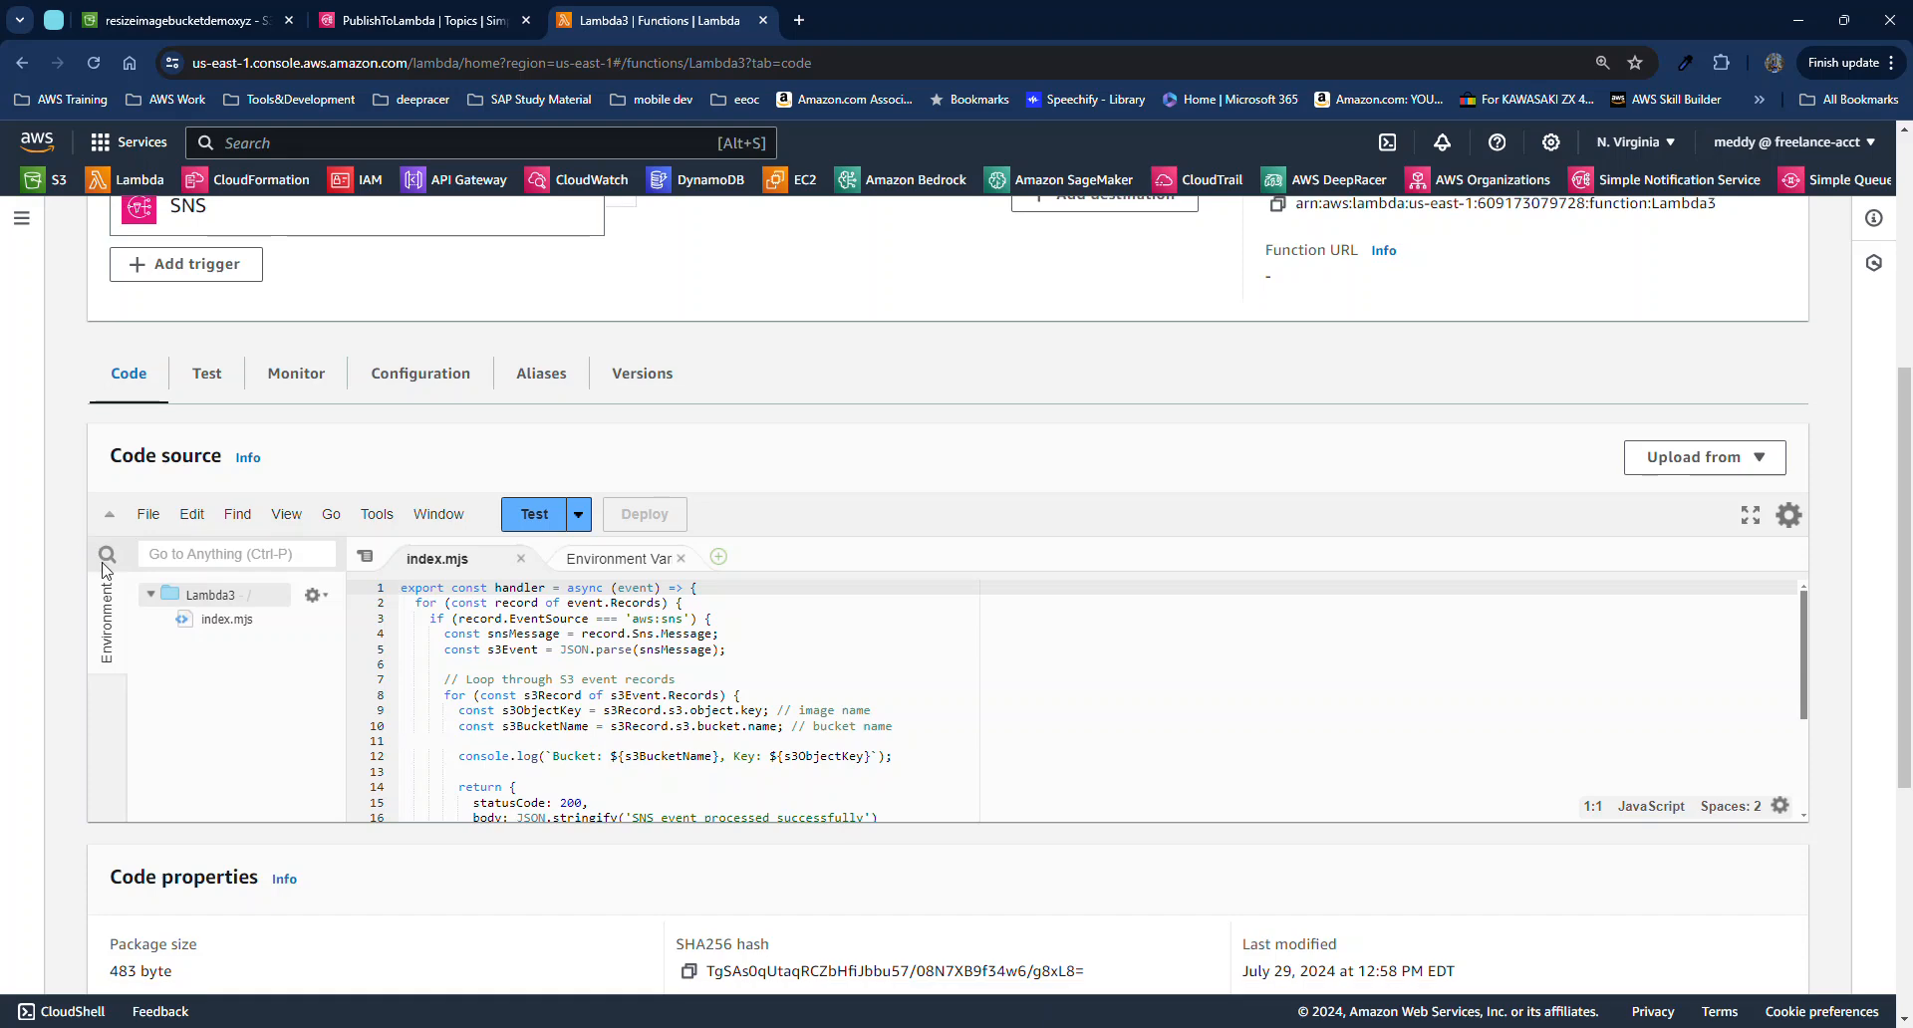
pyautogui.scroll(-1, 703, 662)
pyautogui.scroll(1, 700, 659)
pyautogui.scroll(-1, 626, 694)
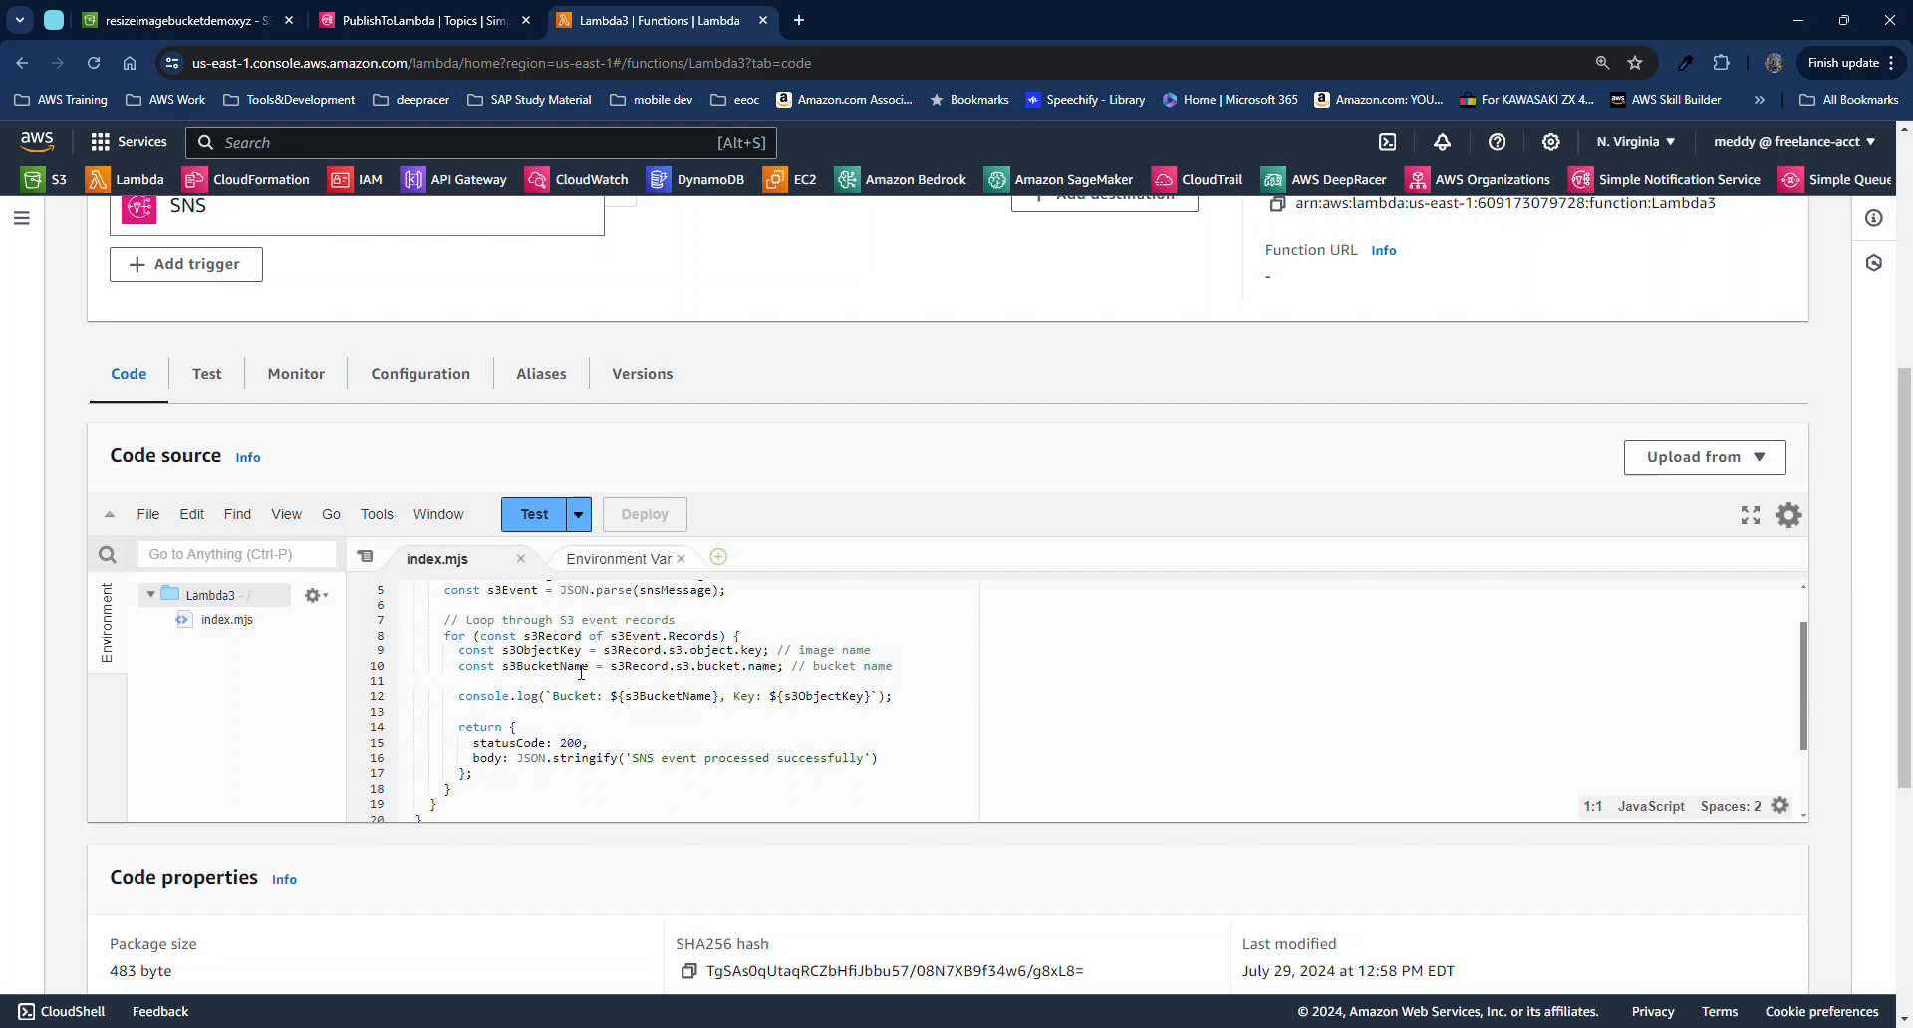
pyautogui.click(658, 695)
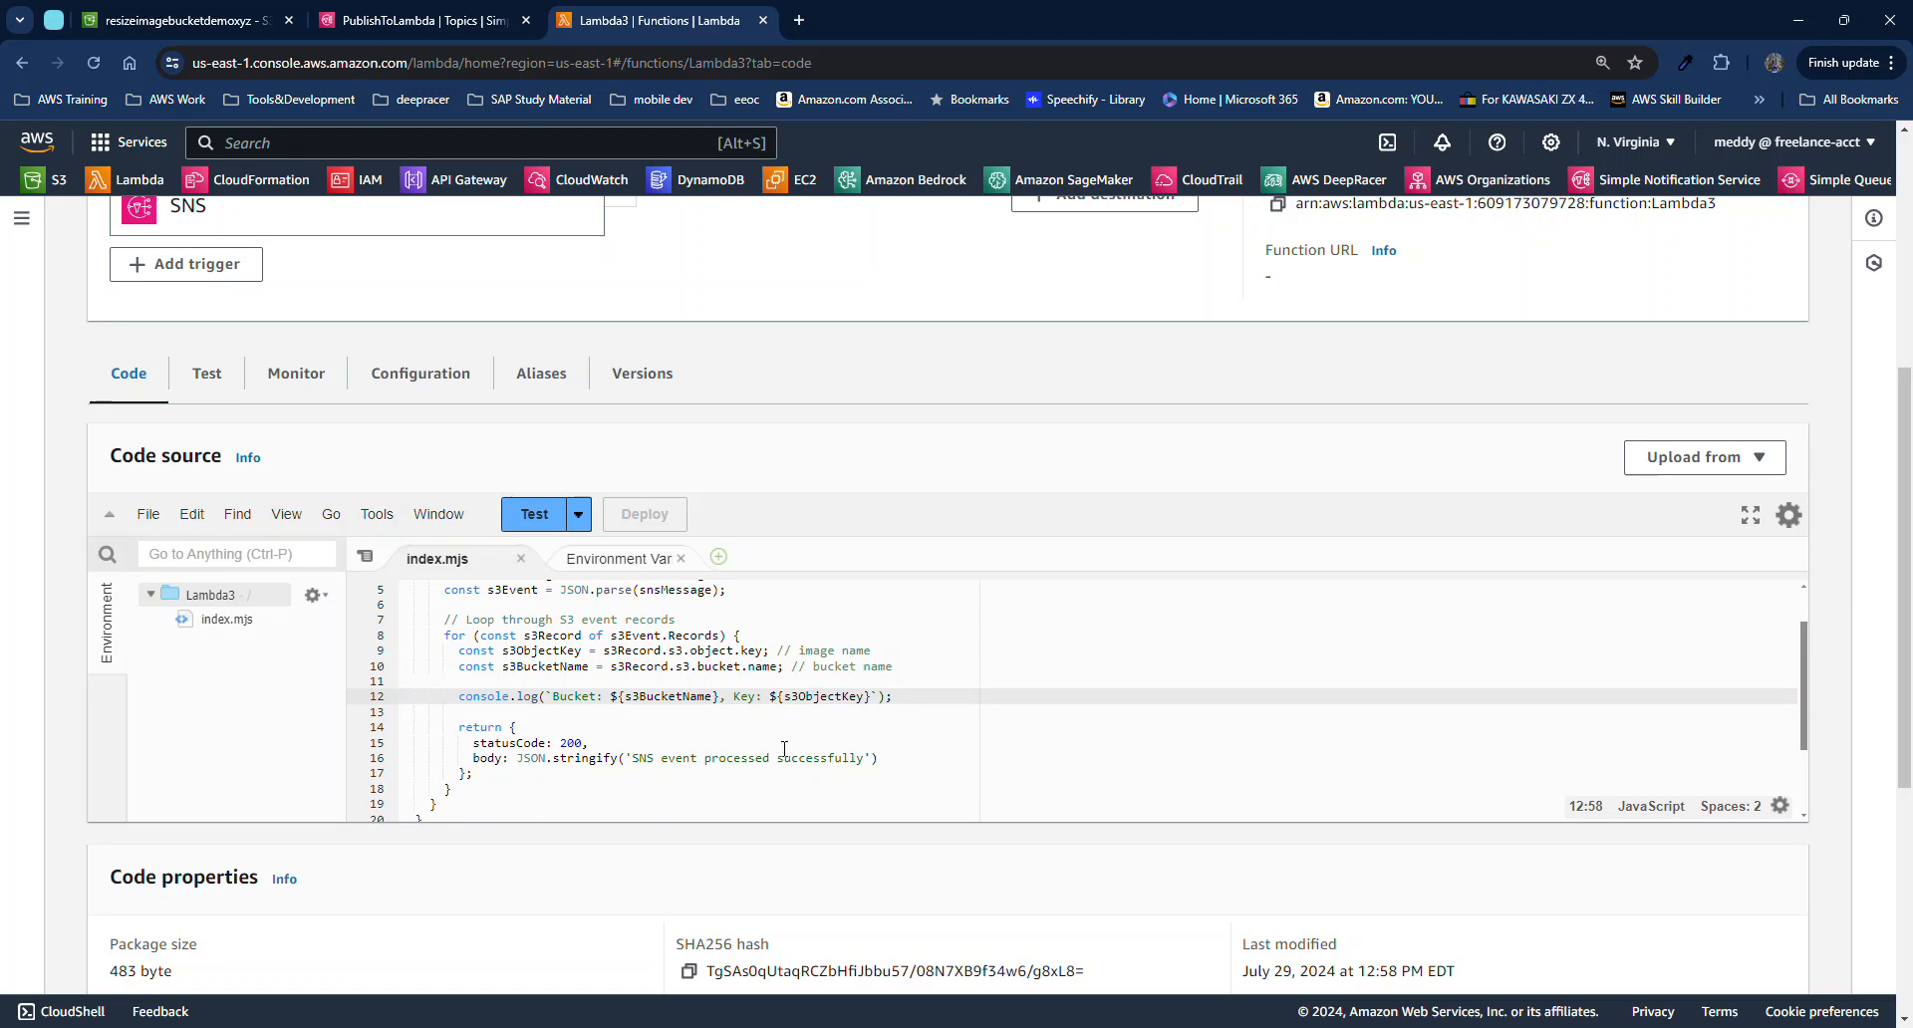
# Upload the file step-16.png from the Screenshots folder to the bucket resizeimagebucketdemoxyz and return to its object list
pyautogui.click(438, 20)
pyautogui.click(251, 26)
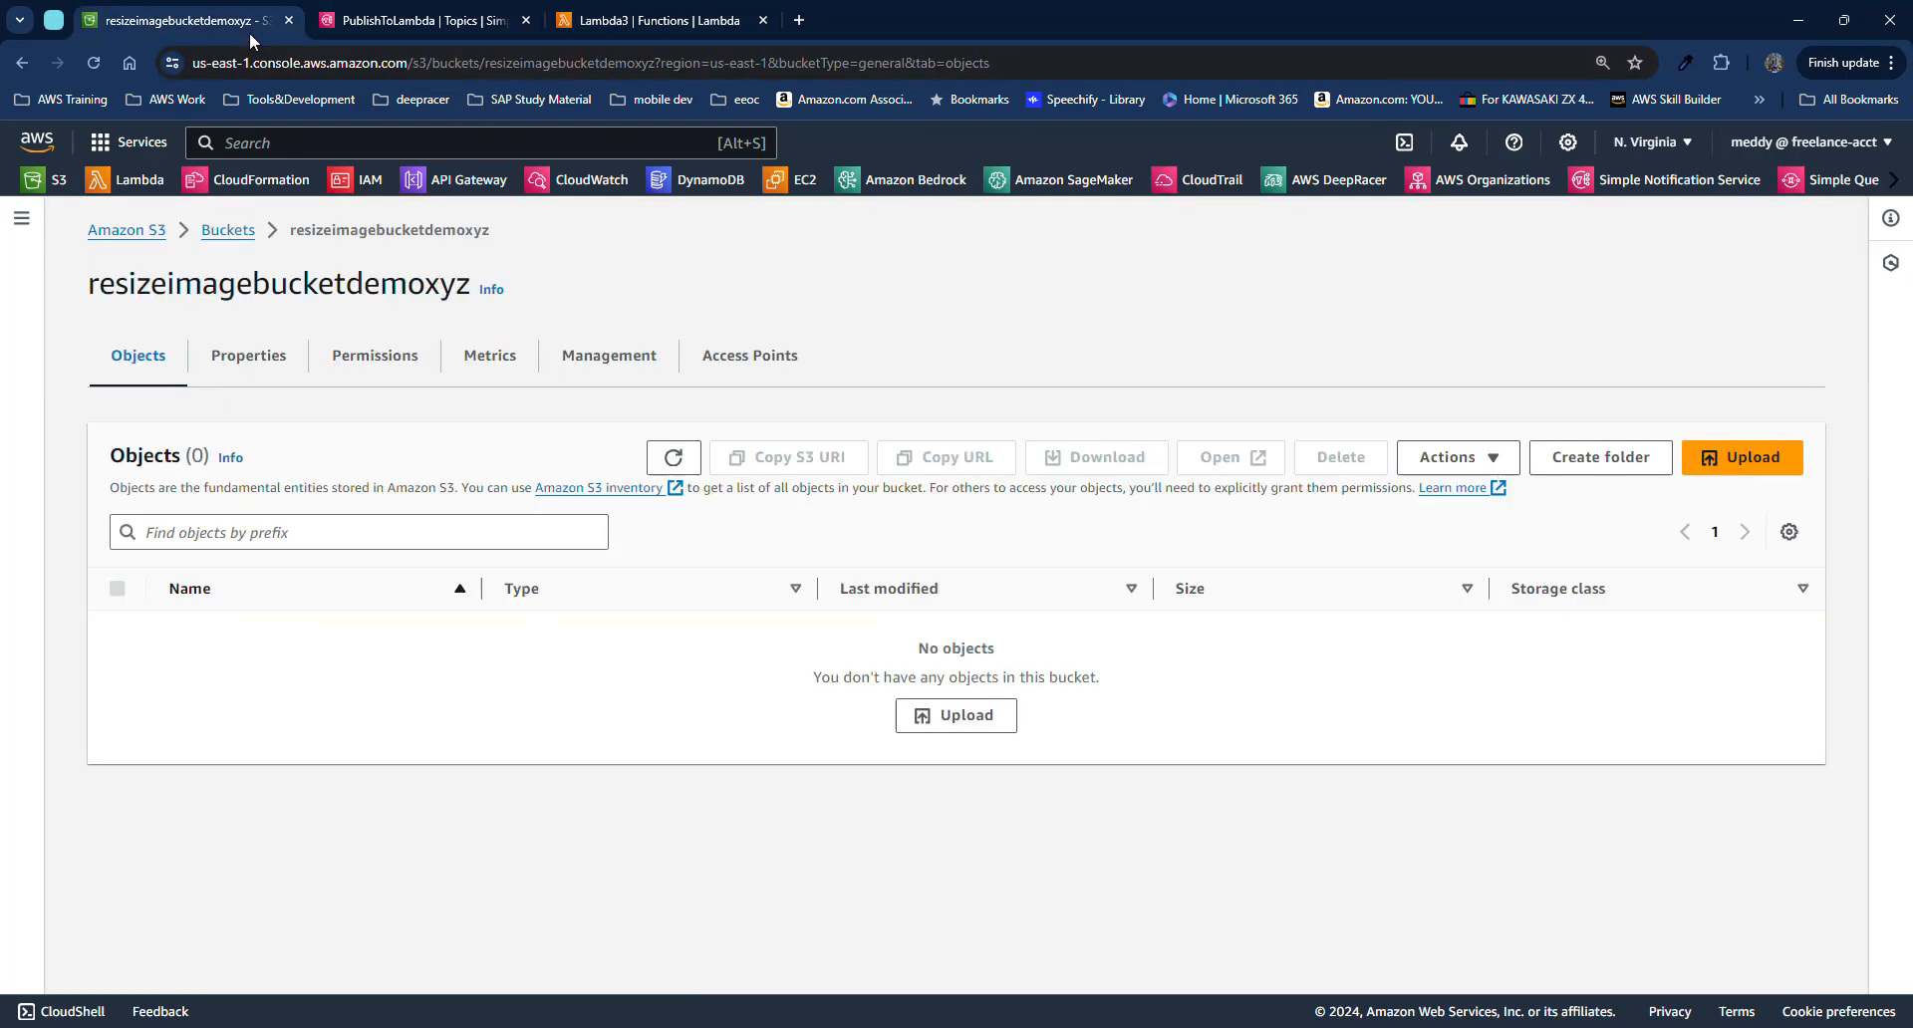
pyautogui.click(1710, 459)
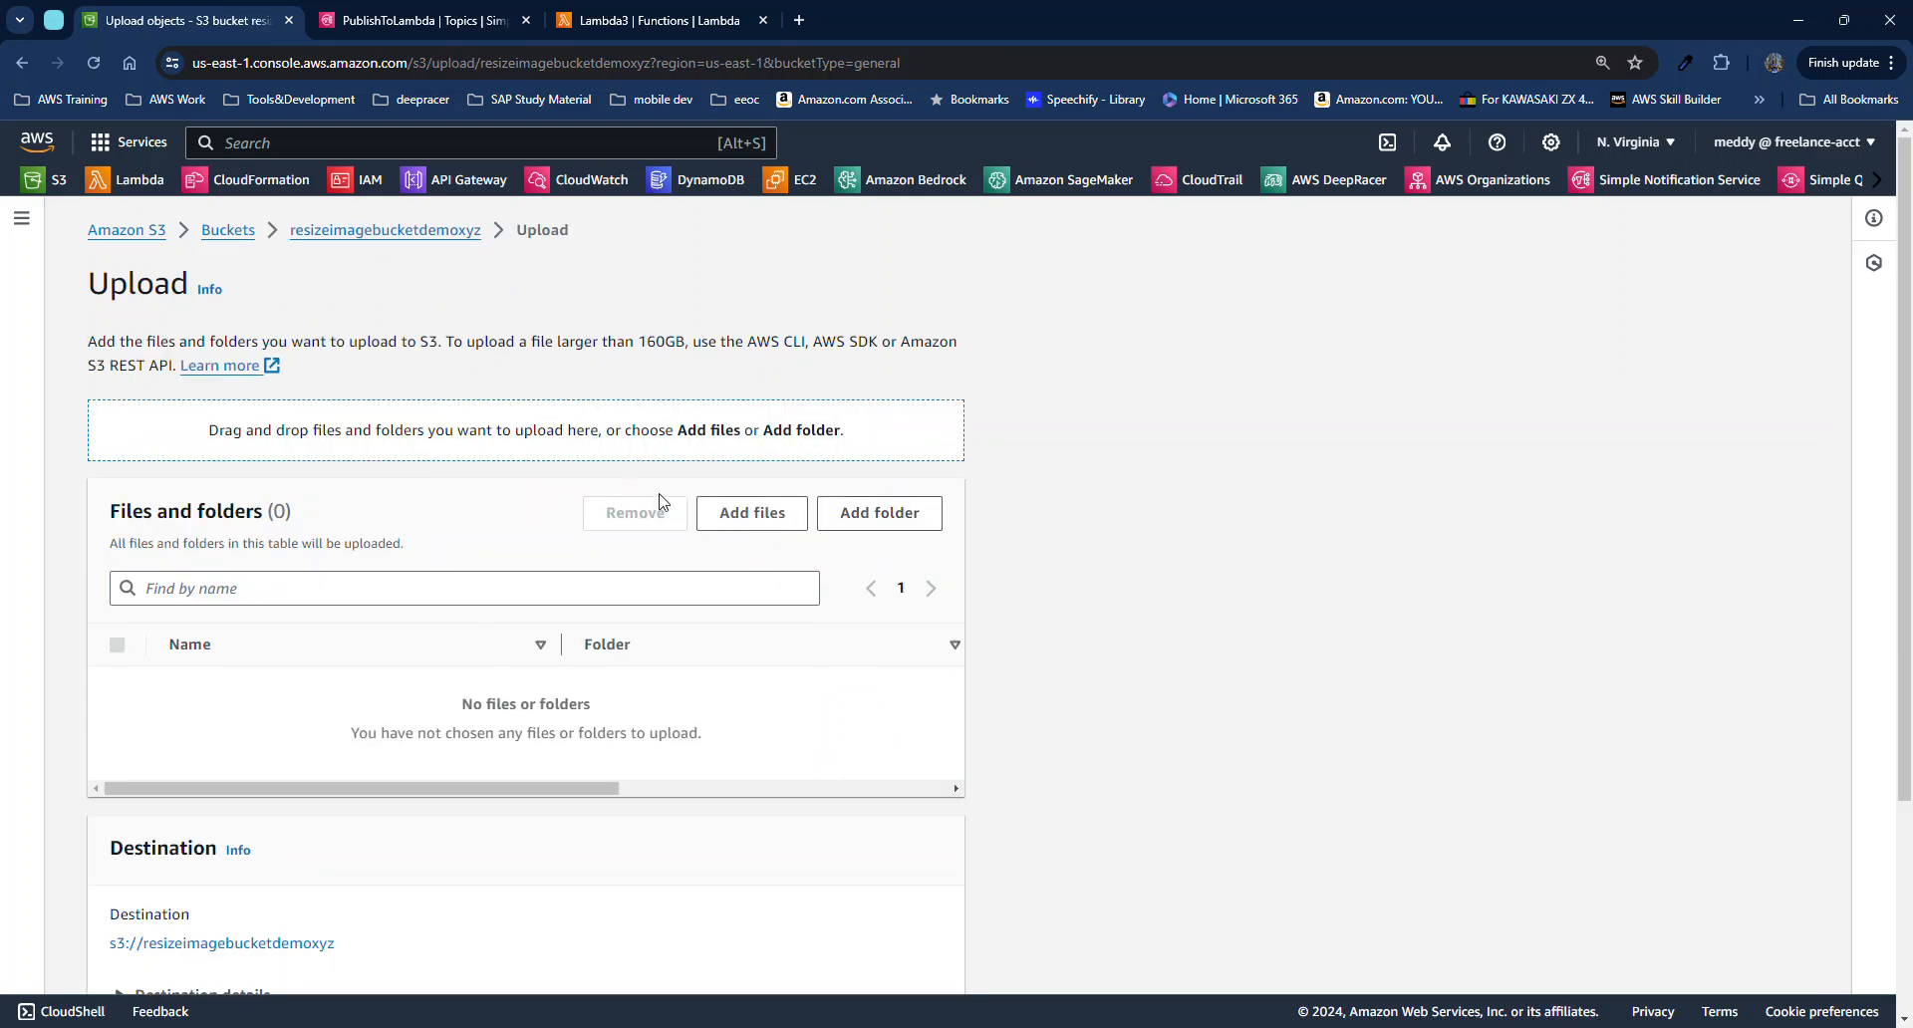
pyautogui.click(735, 520)
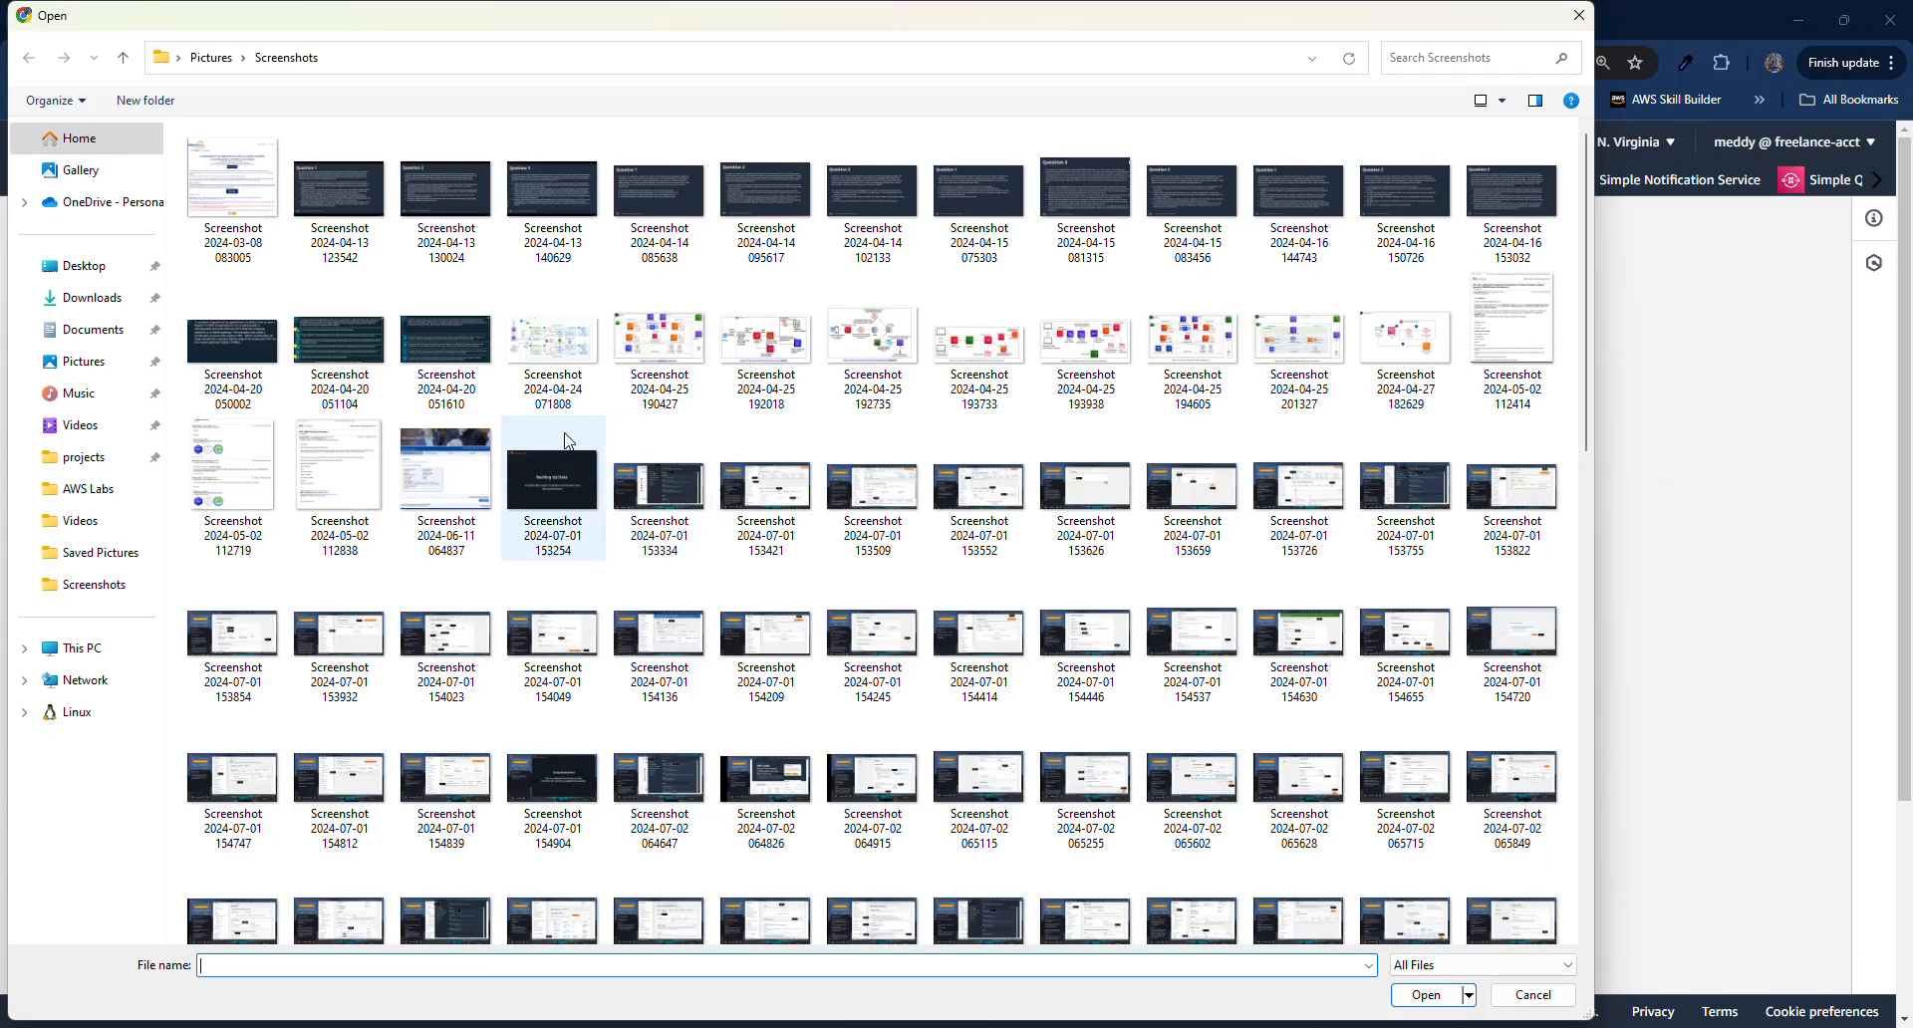
pyautogui.scroll(-10, 976, 677)
pyautogui.click(886, 870)
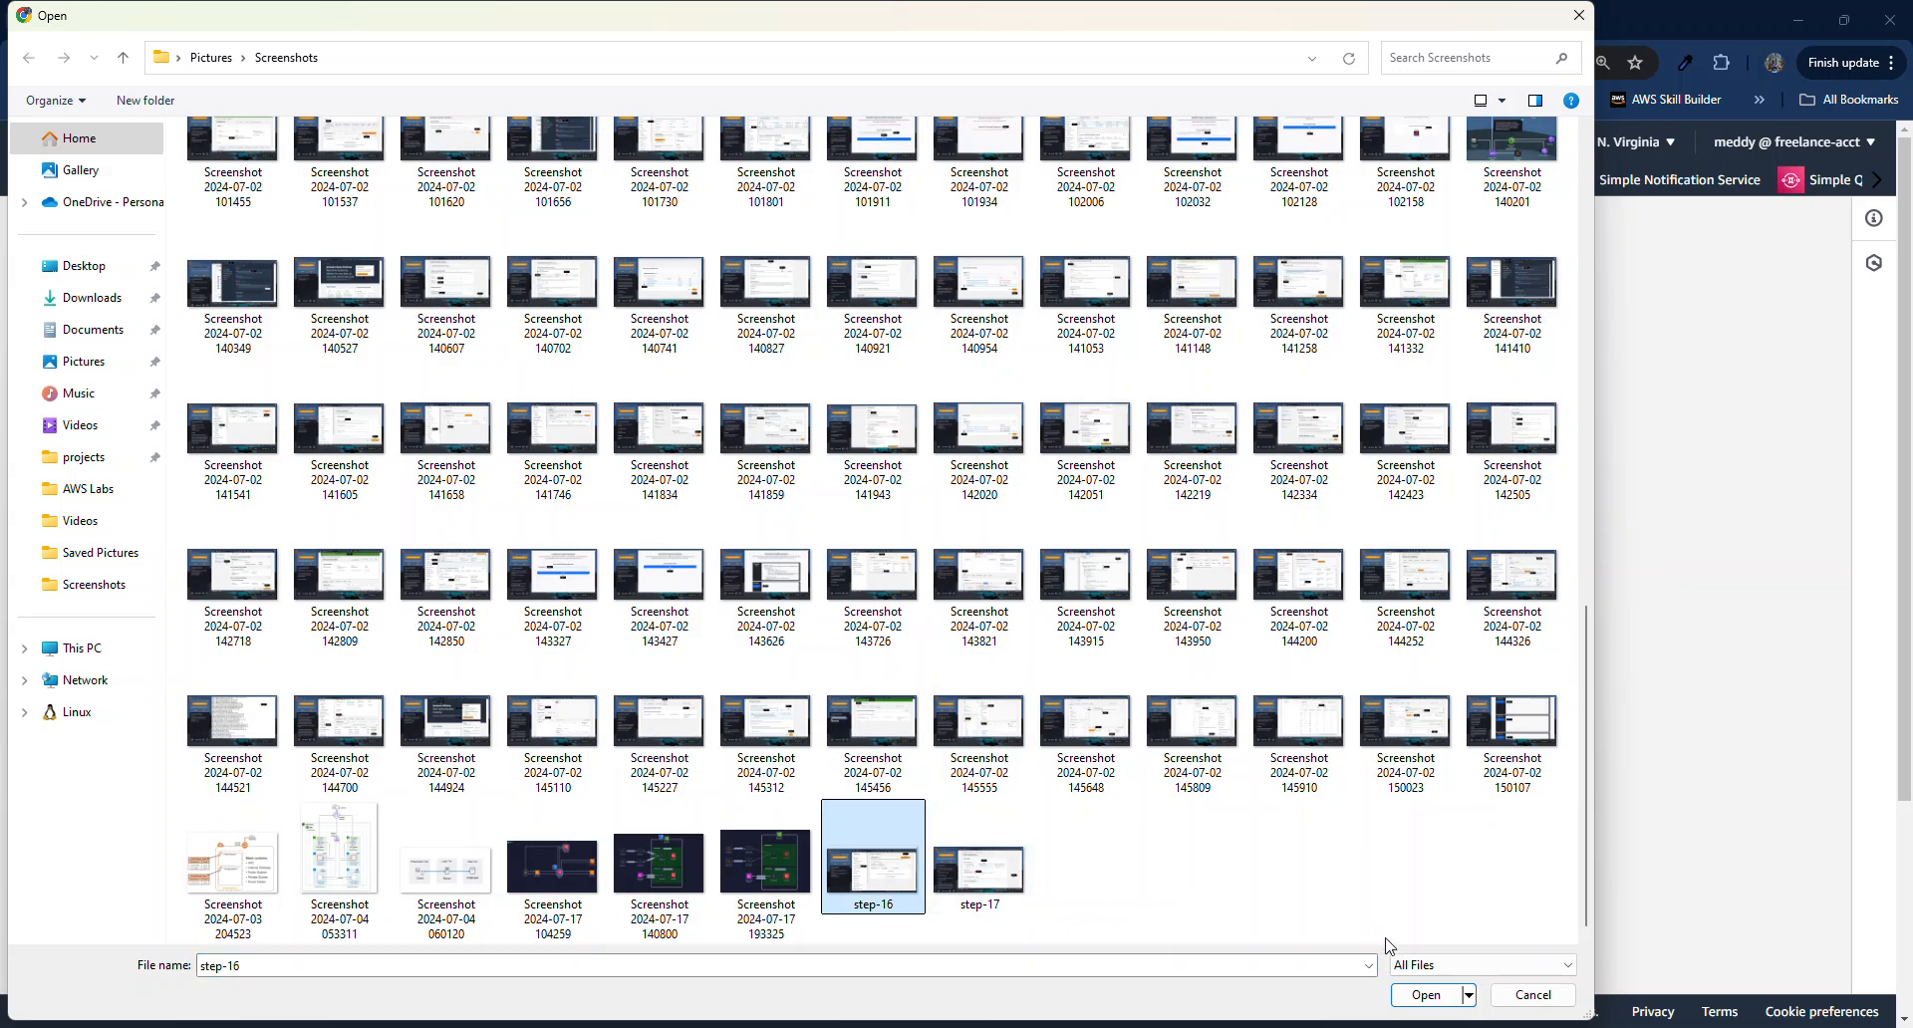
pyautogui.click(1435, 994)
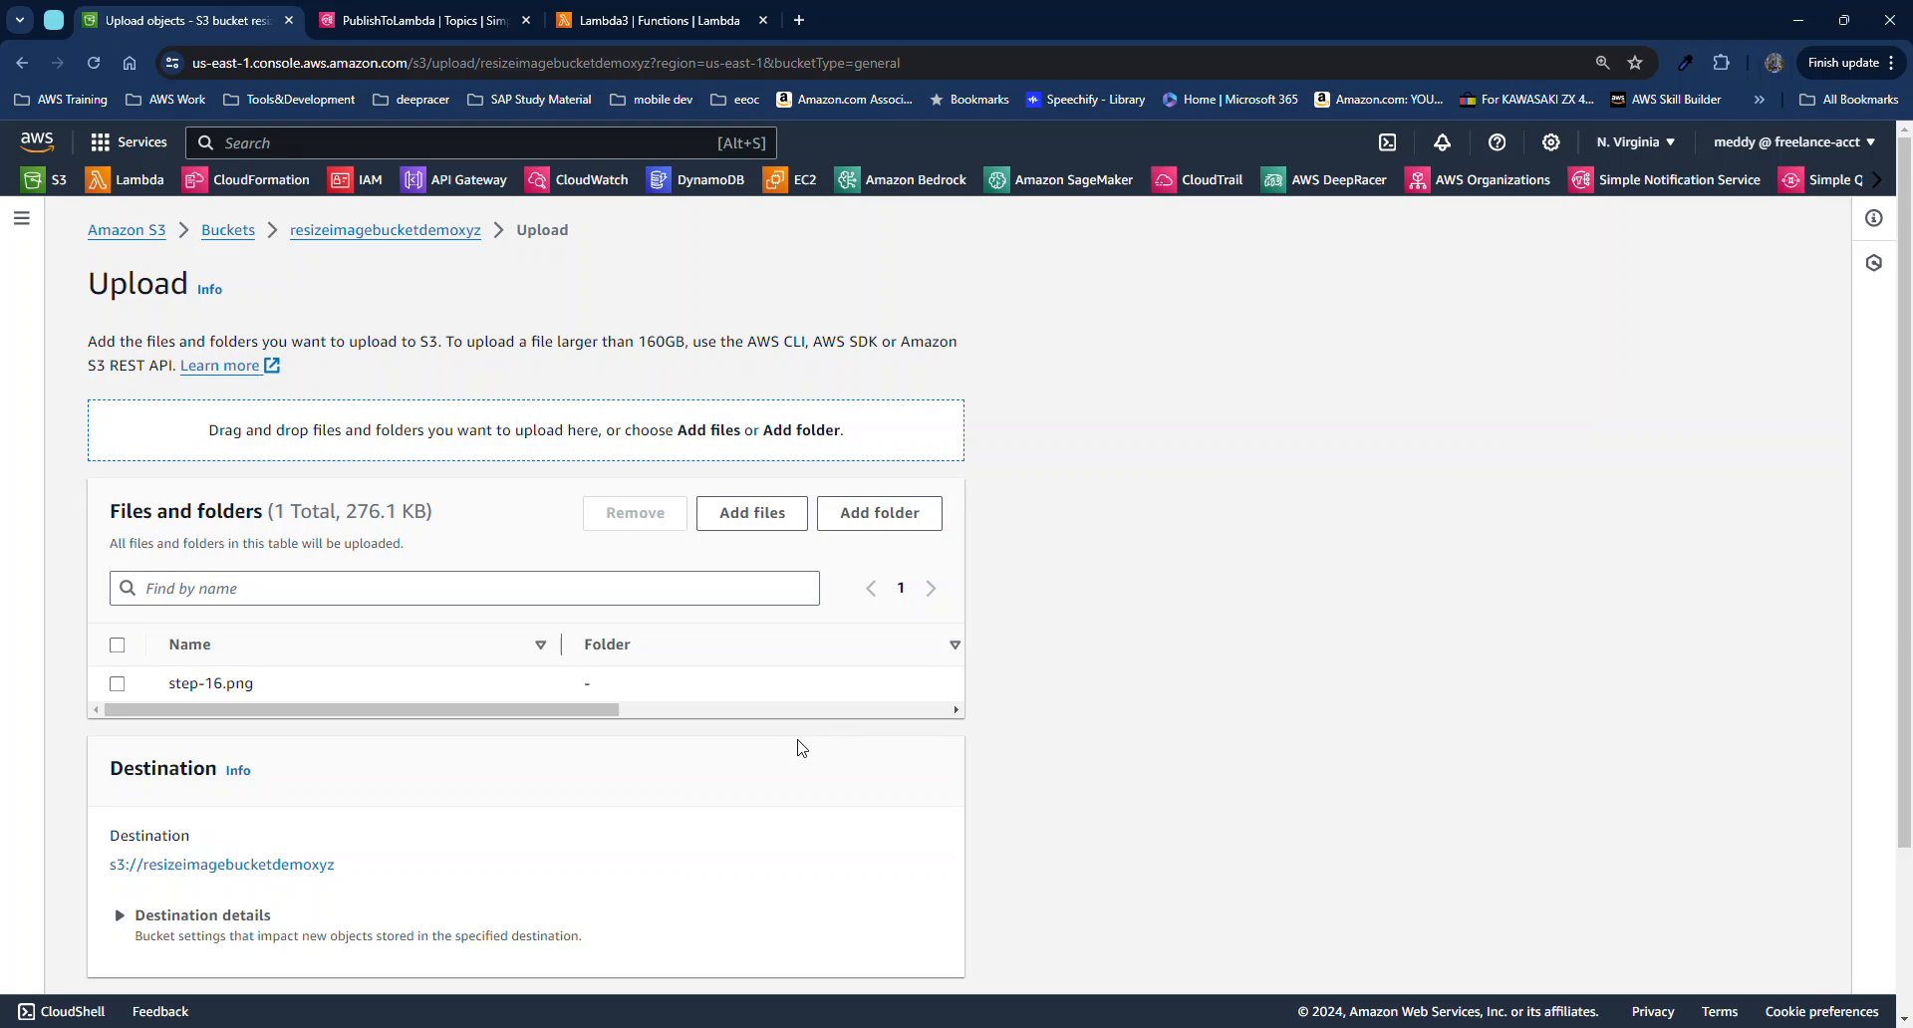
pyautogui.scroll(-1, 797, 745)
pyautogui.scroll(-1, 797, 747)
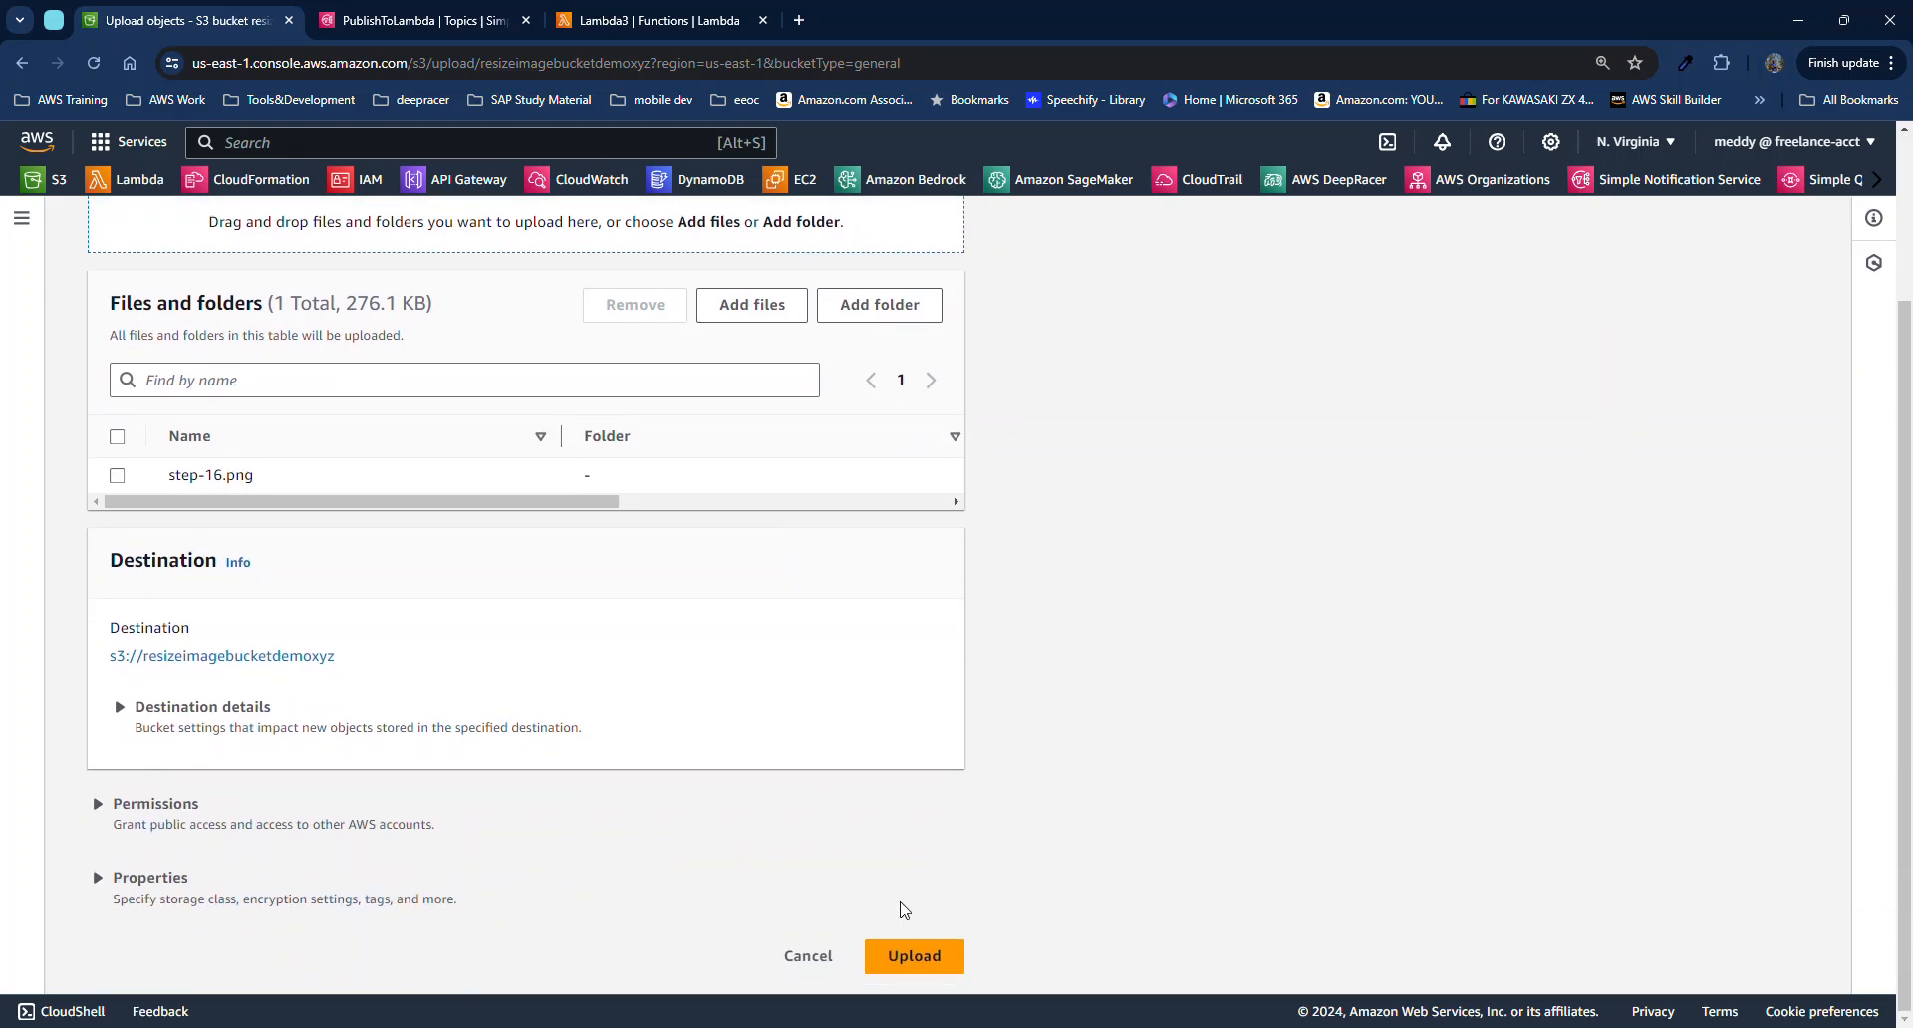
pyautogui.click(917, 957)
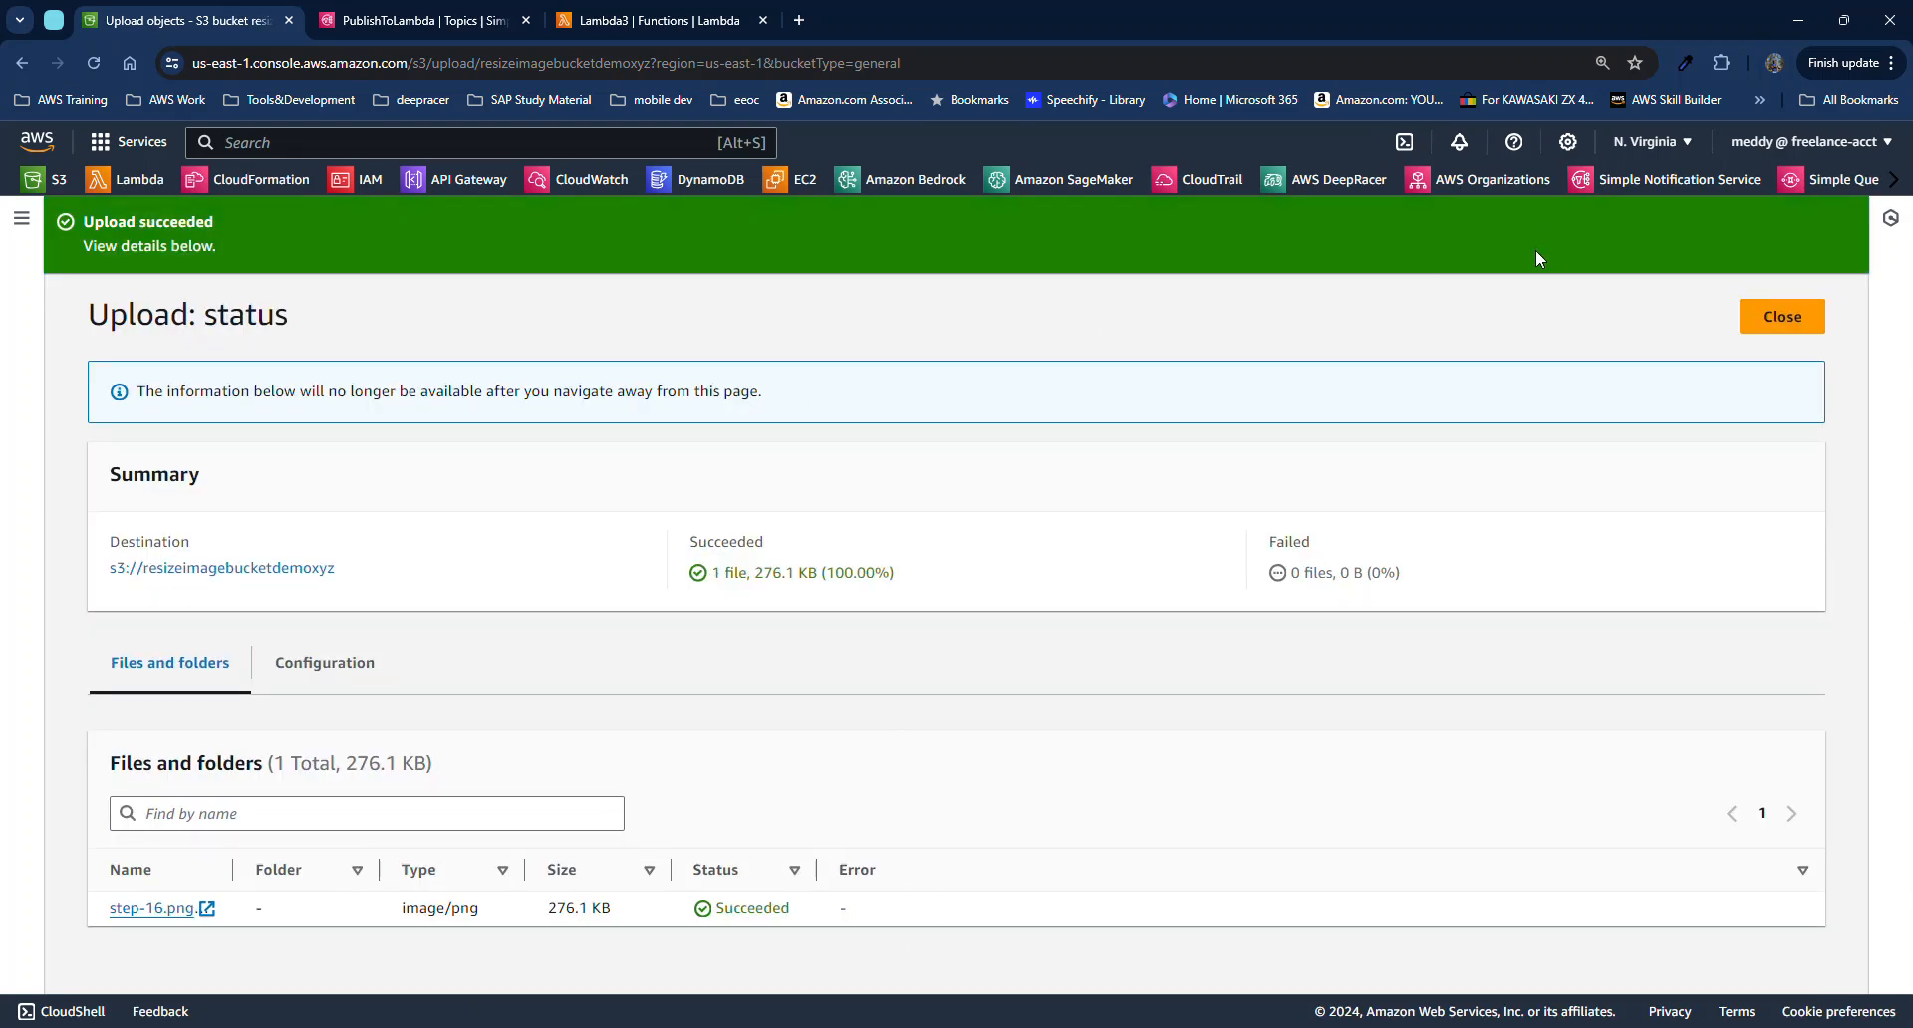
pyautogui.click(1760, 319)
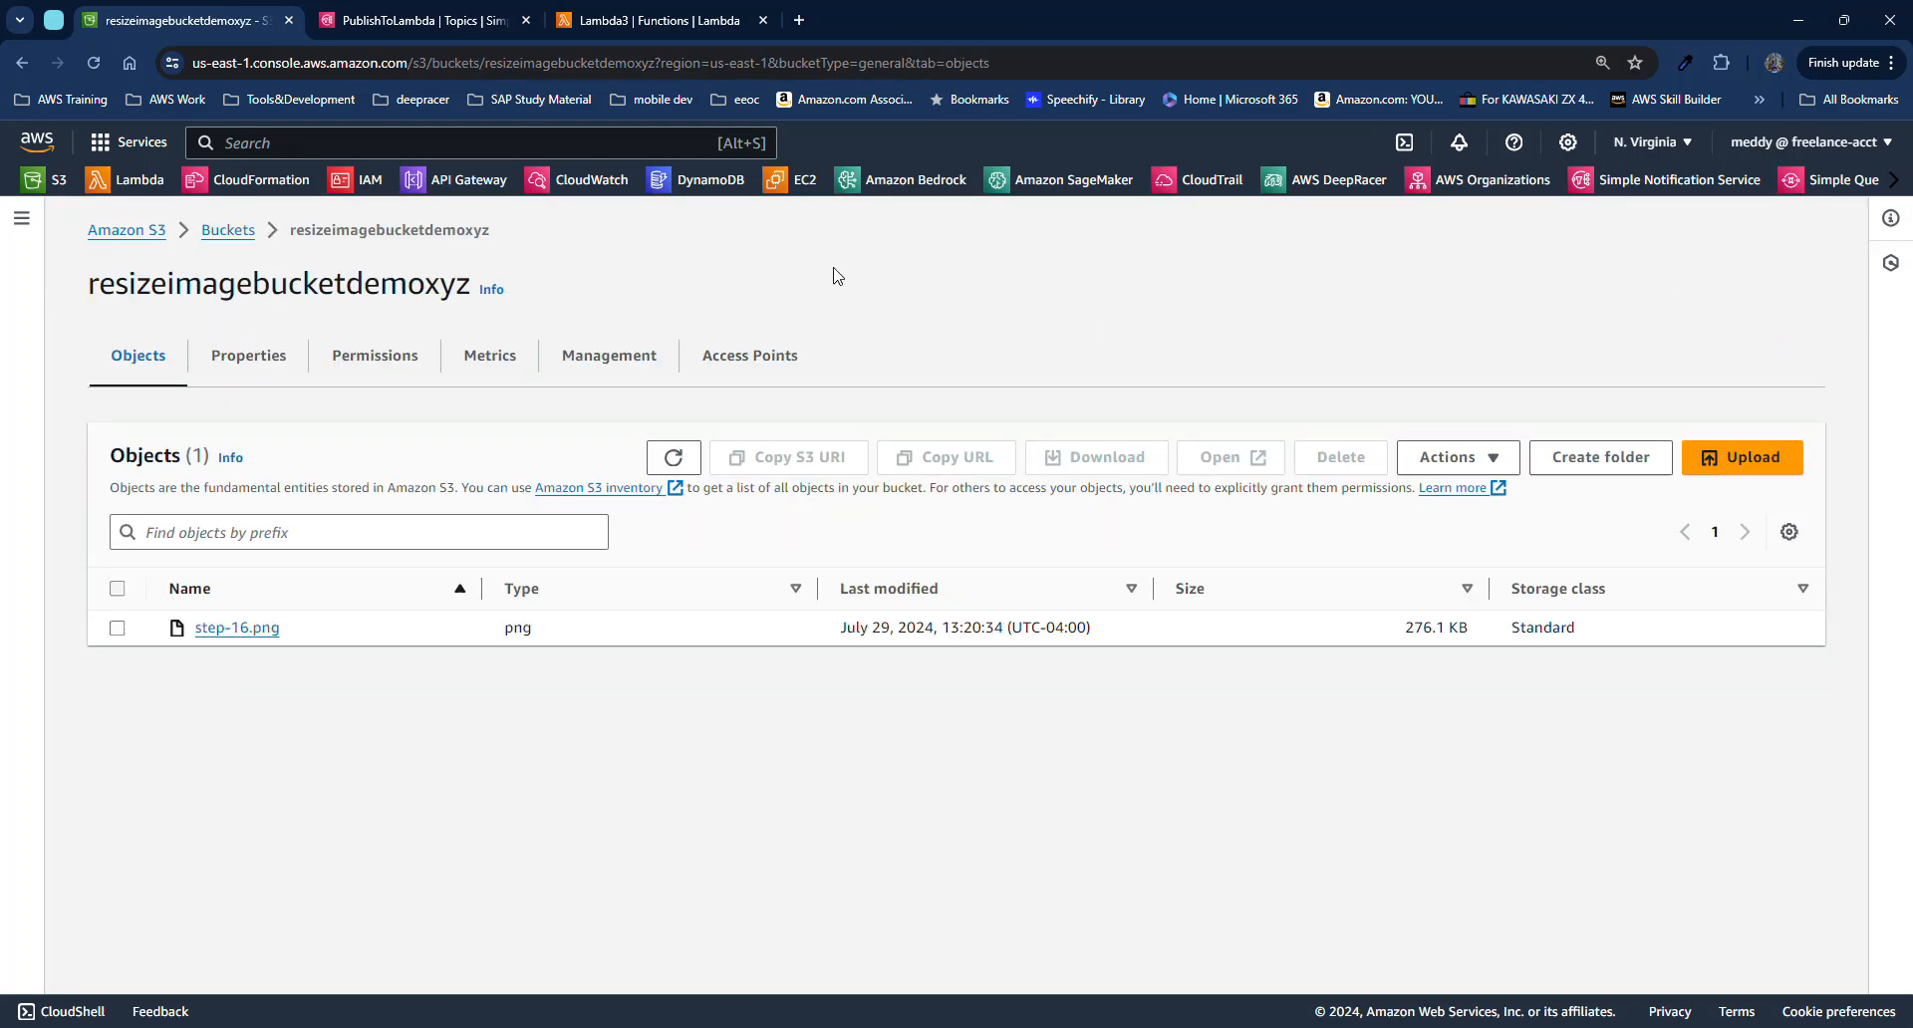
# Open Lambda3's log stream in CloudWatch and expand the INFO event to examine the logged bucket name and object key
pyautogui.click(630, 20)
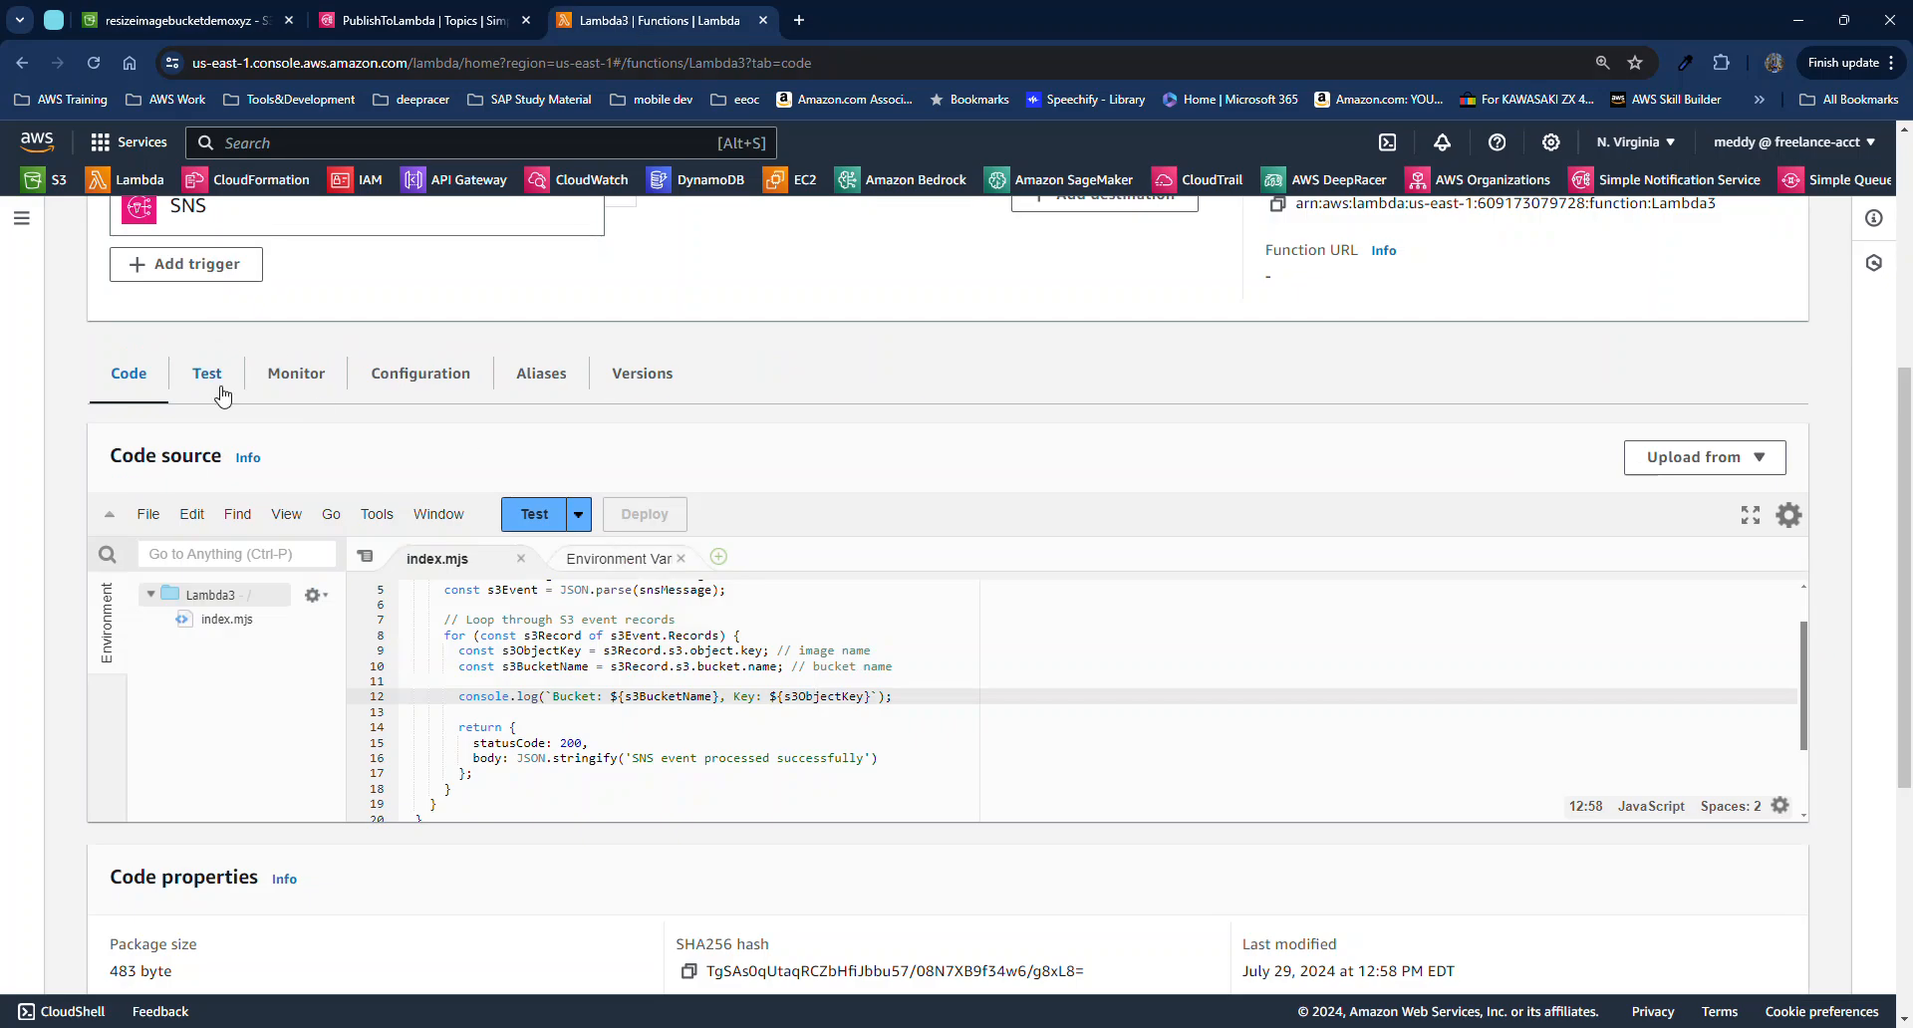
pyautogui.scroll(5, 378, 404)
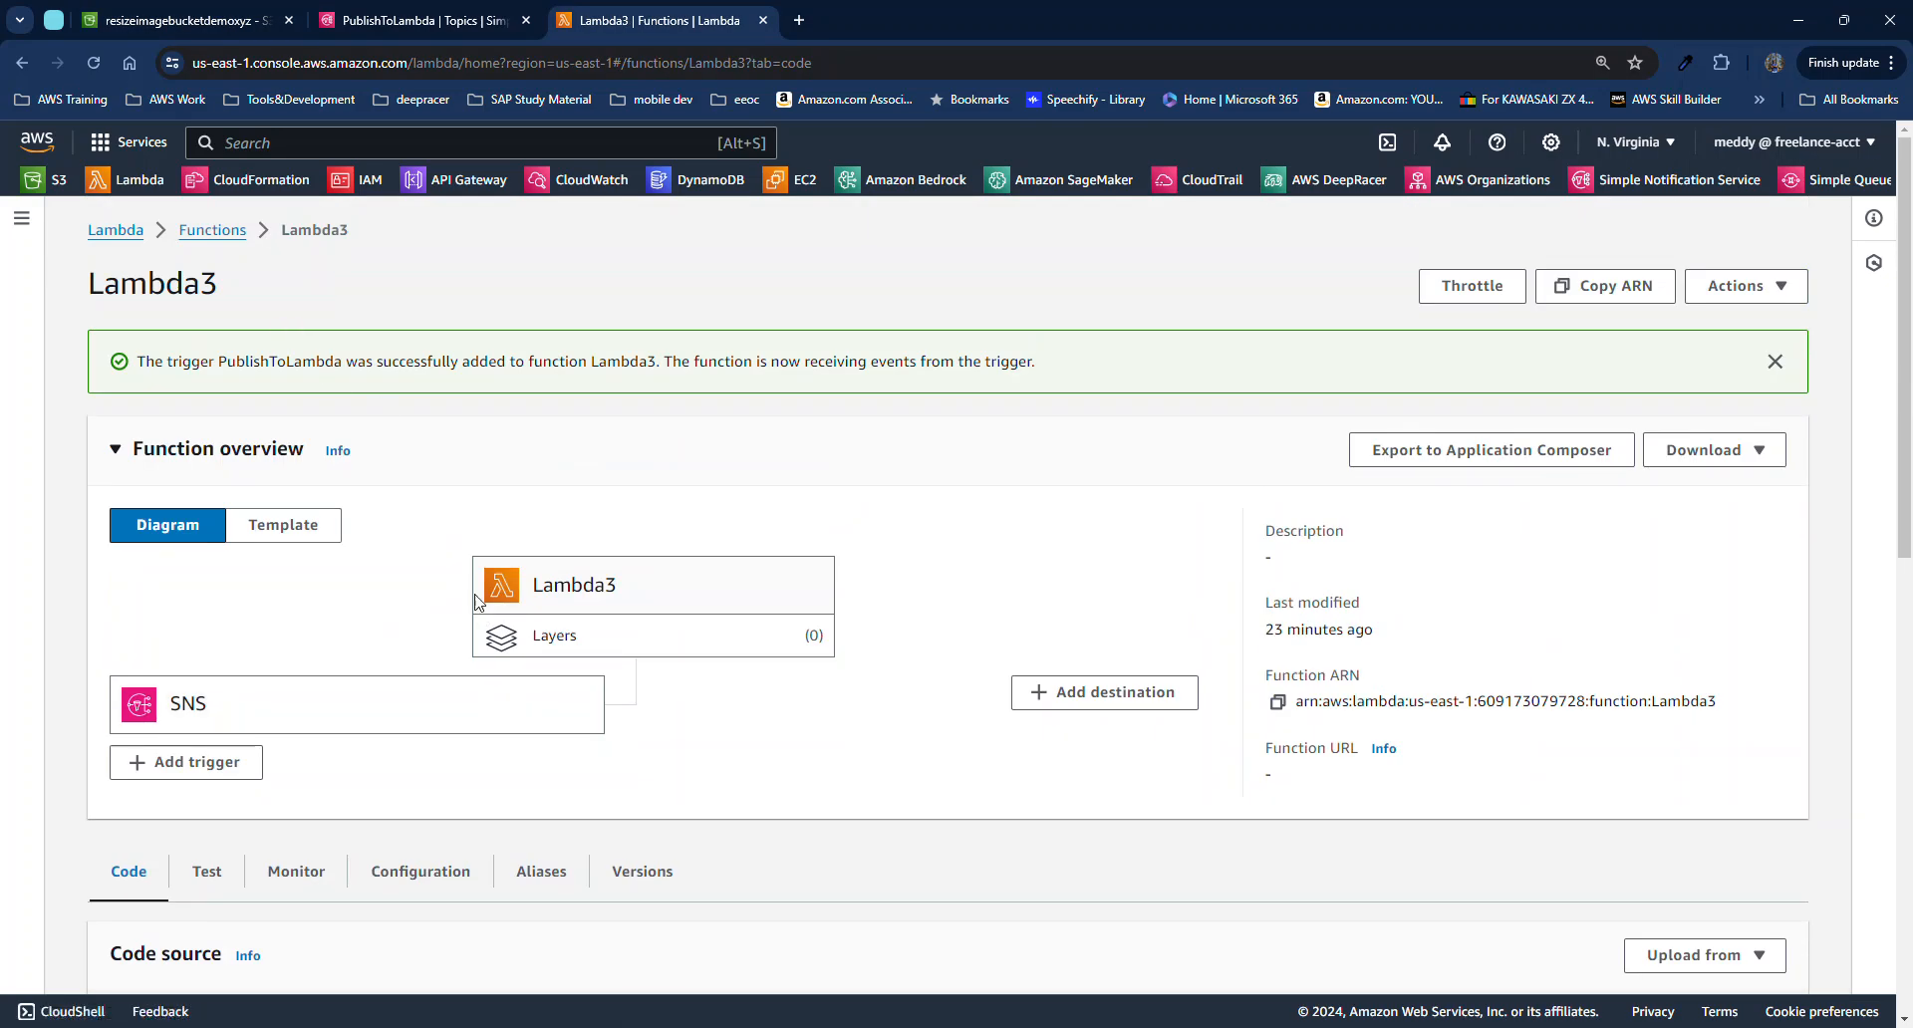
pyautogui.scroll(-4, 398, 508)
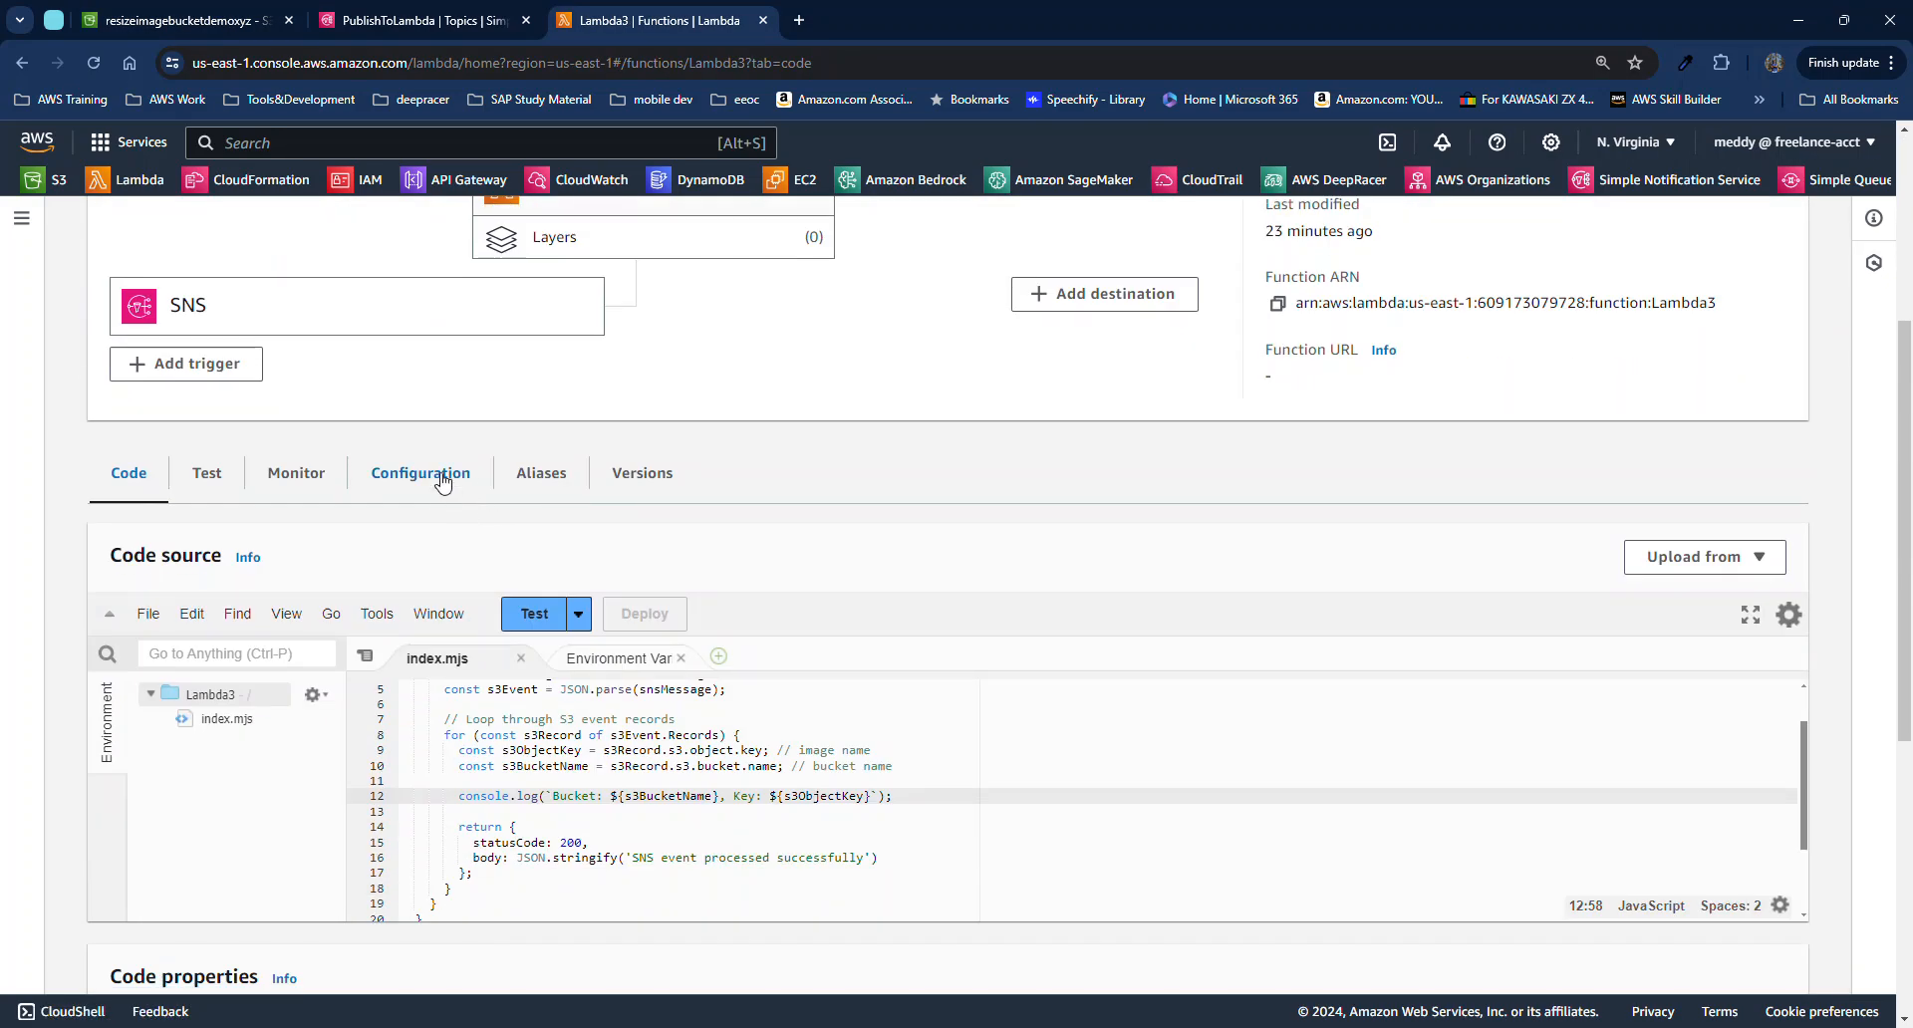
pyautogui.click(296, 481)
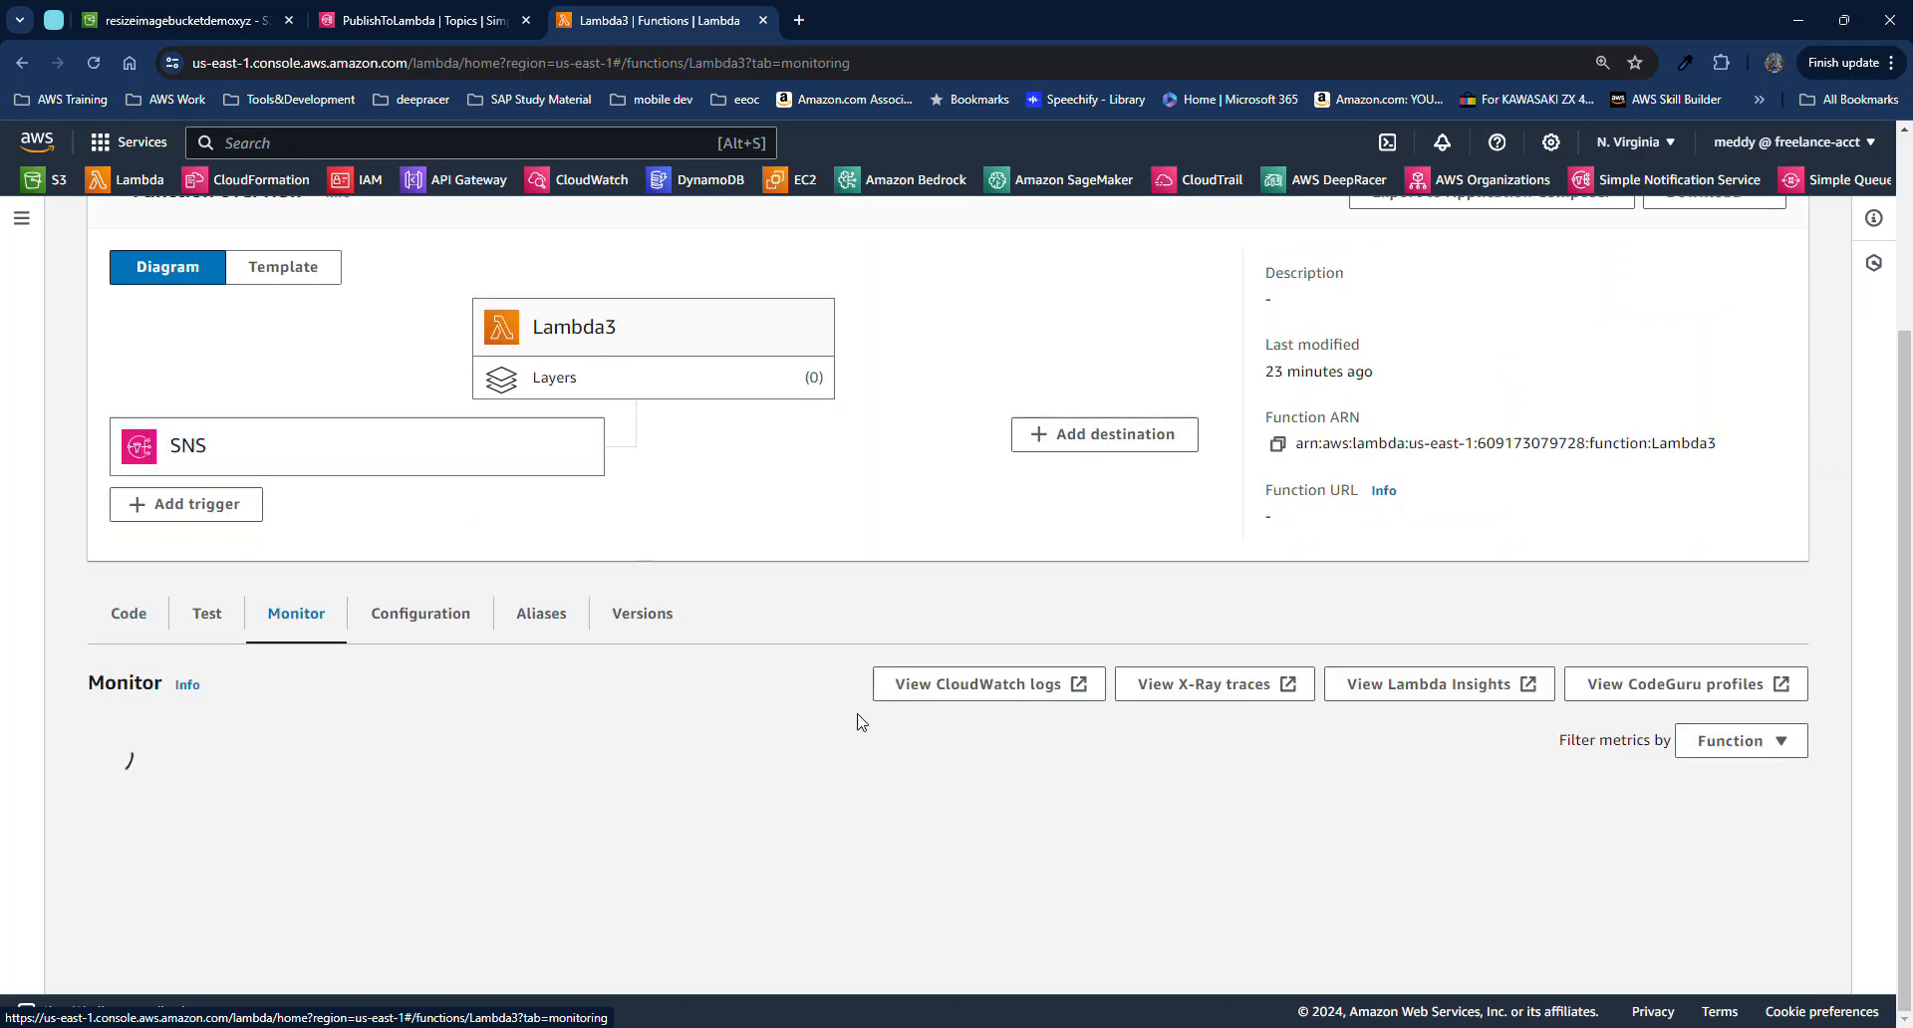
pyautogui.click(993, 546)
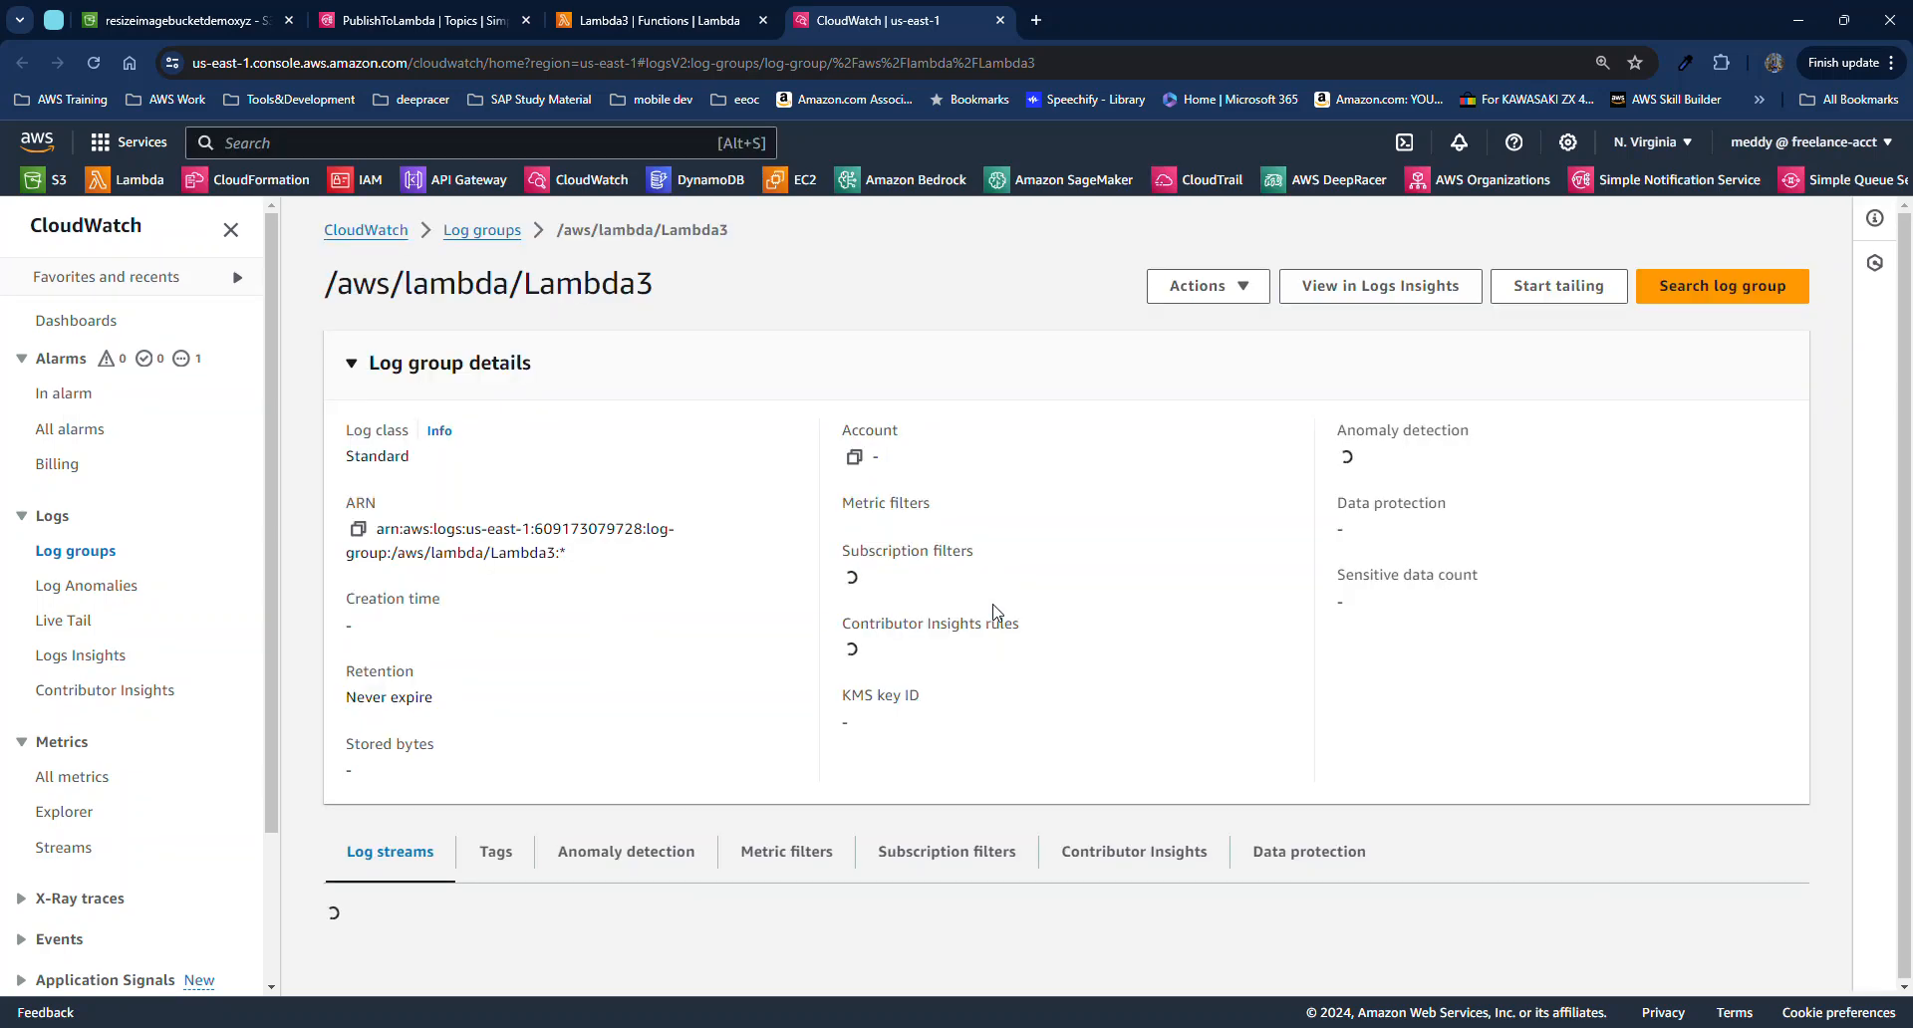
pyautogui.scroll(-1, 724, 666)
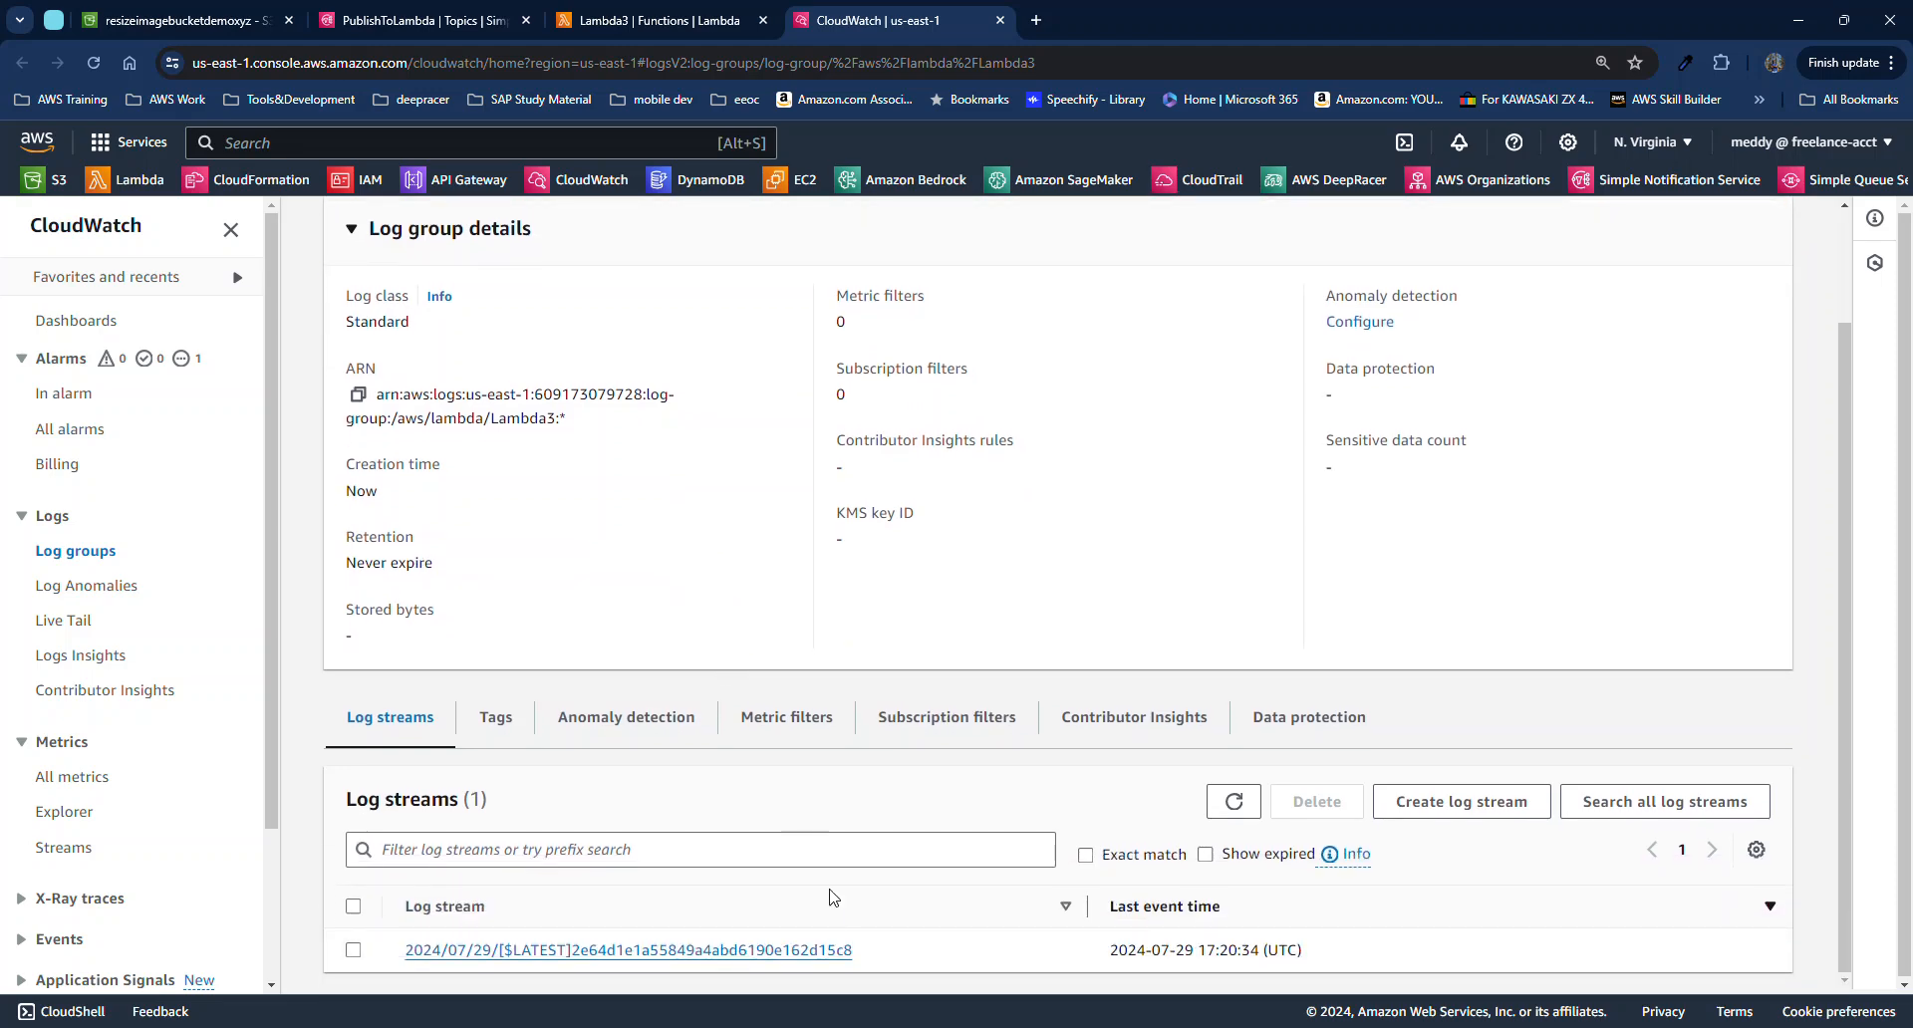
pyautogui.click(830, 951)
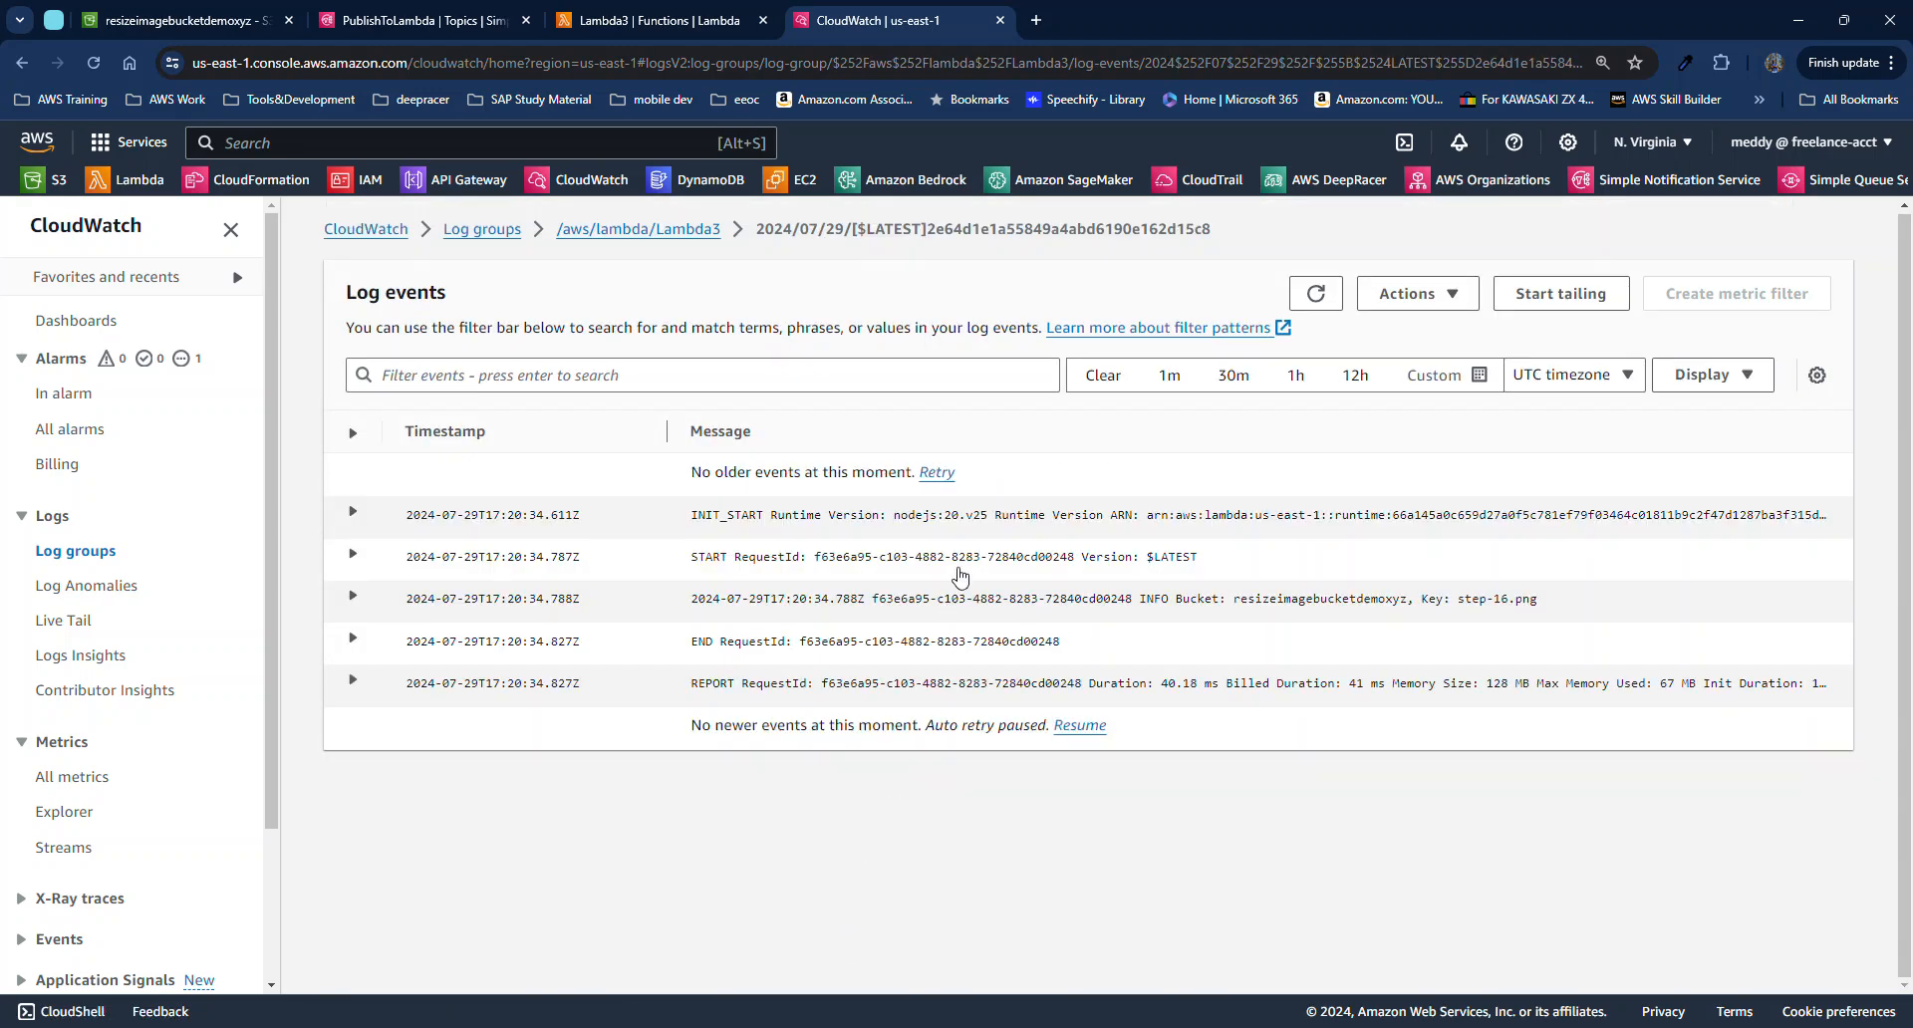
pyautogui.click(983, 609)
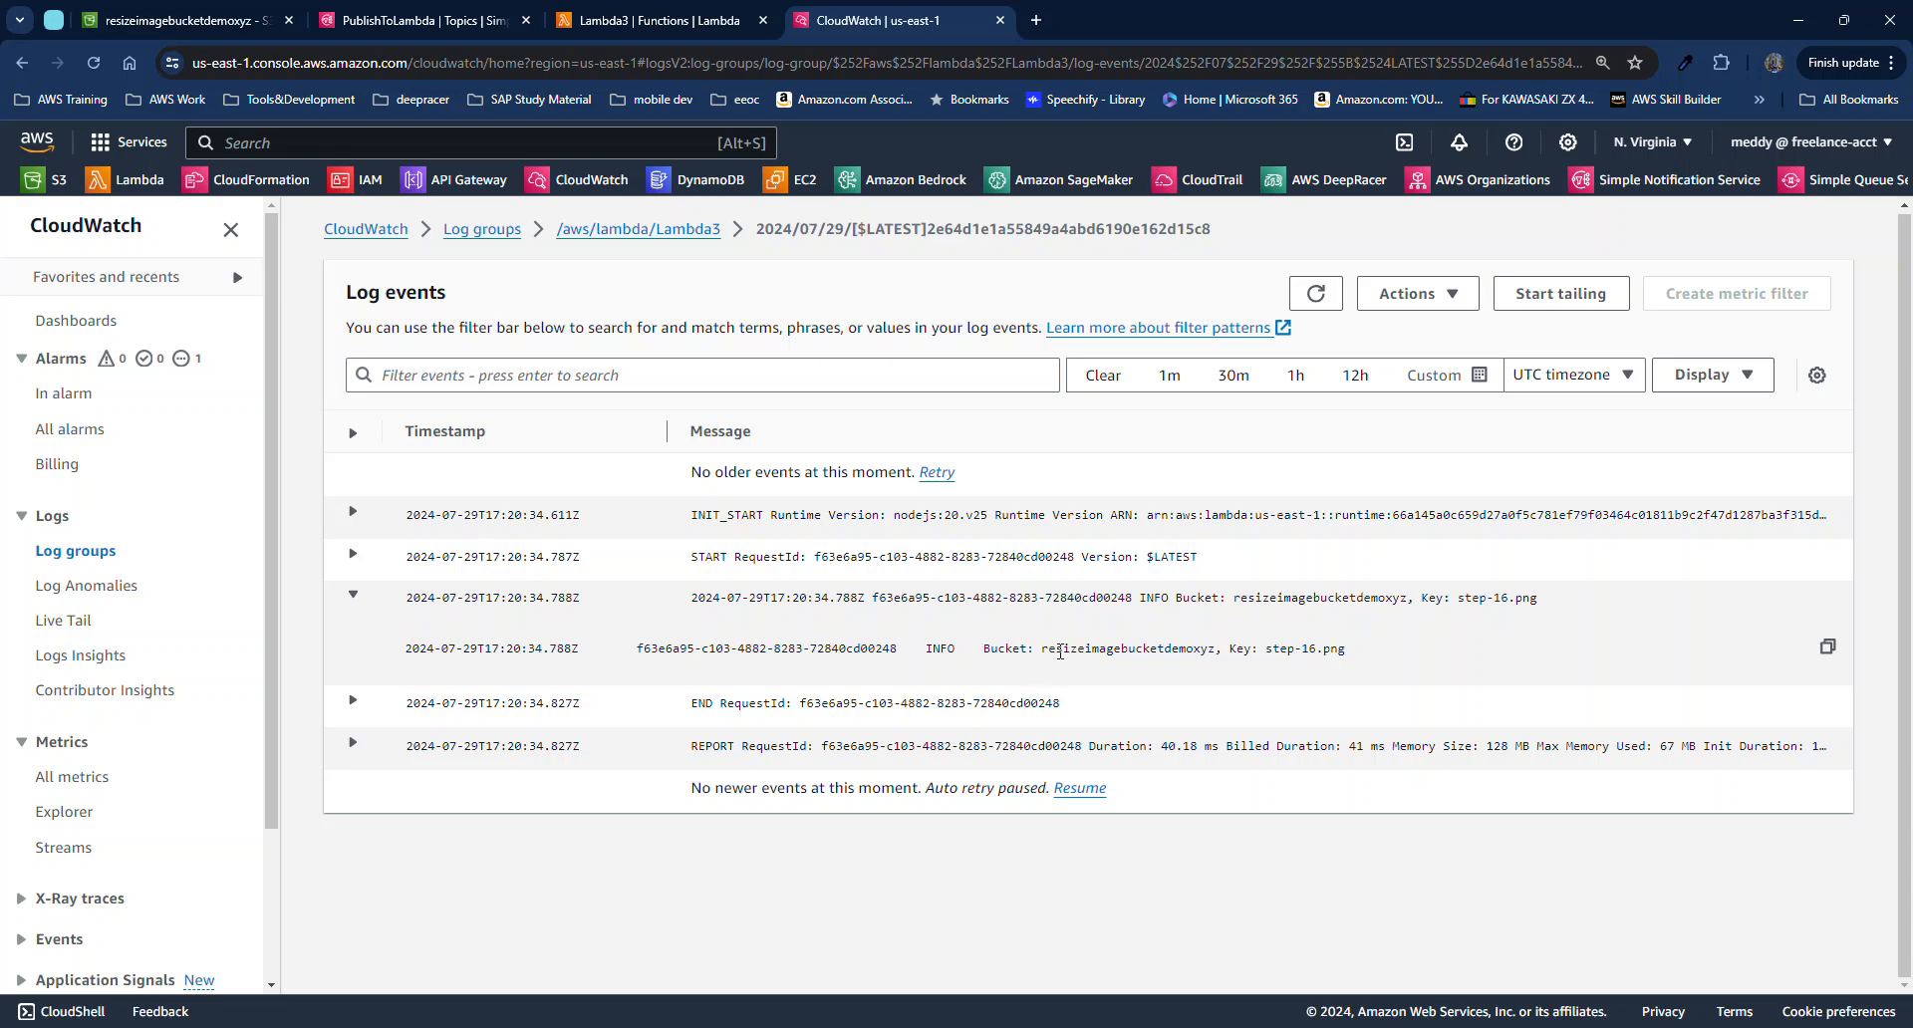
pyautogui.moveTo(1059, 650); pyautogui.dragTo(1115, 652)
# Open the log stream of the function Lambda2 in CloudWatch to examine its log events
pyautogui.click(598, 17)
pyautogui.scroll(4, 321, 335)
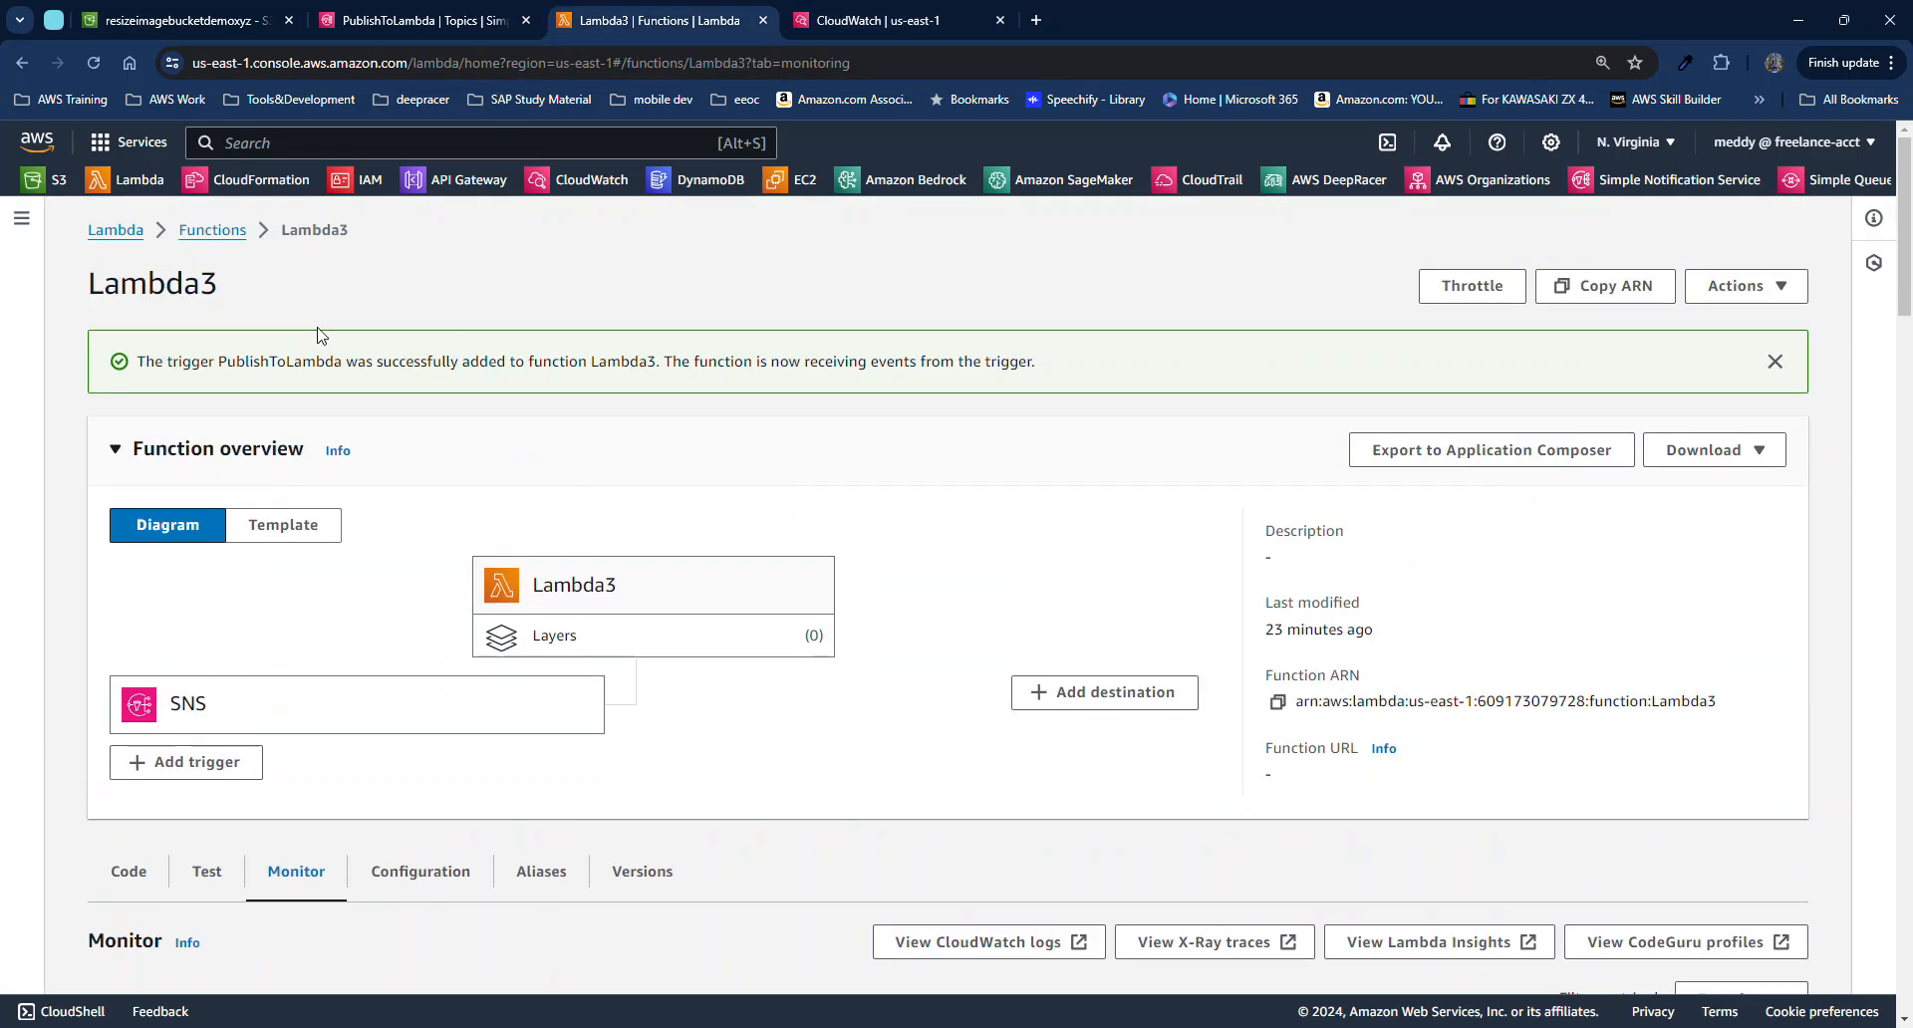
pyautogui.click(227, 232)
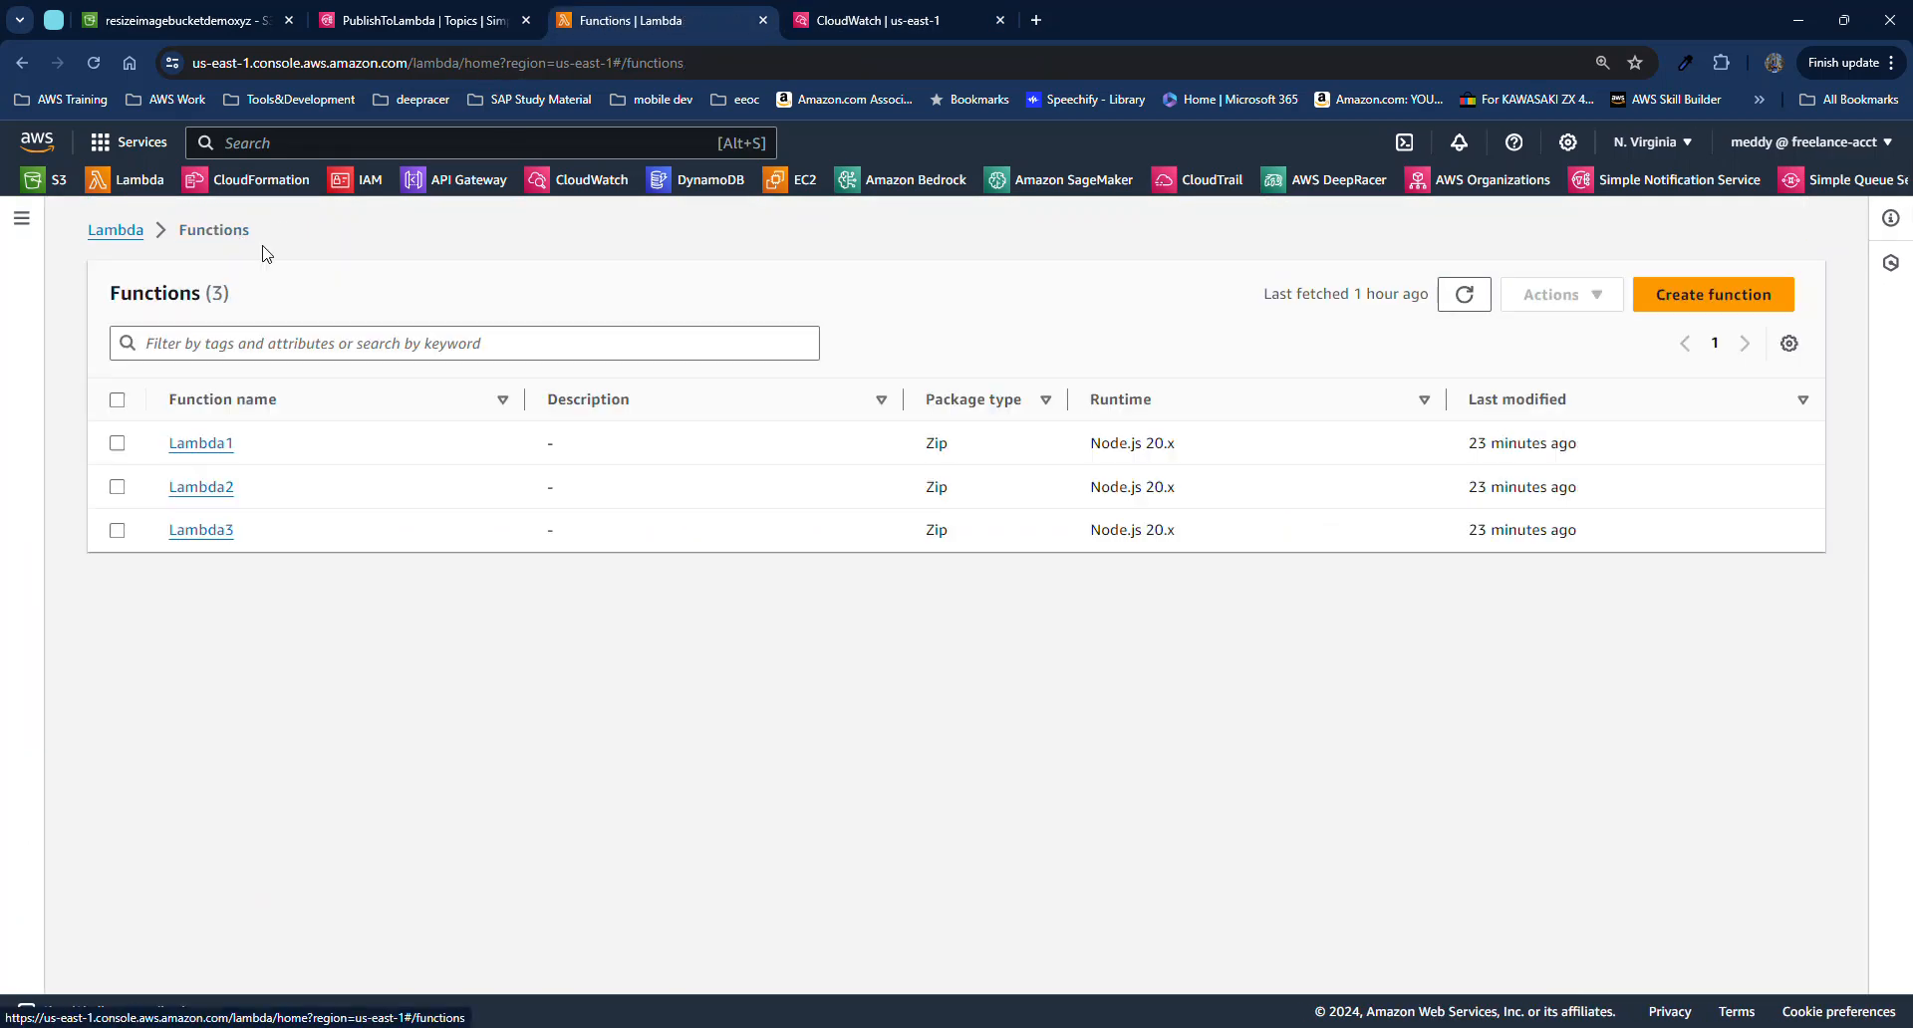
pyautogui.click(215, 487)
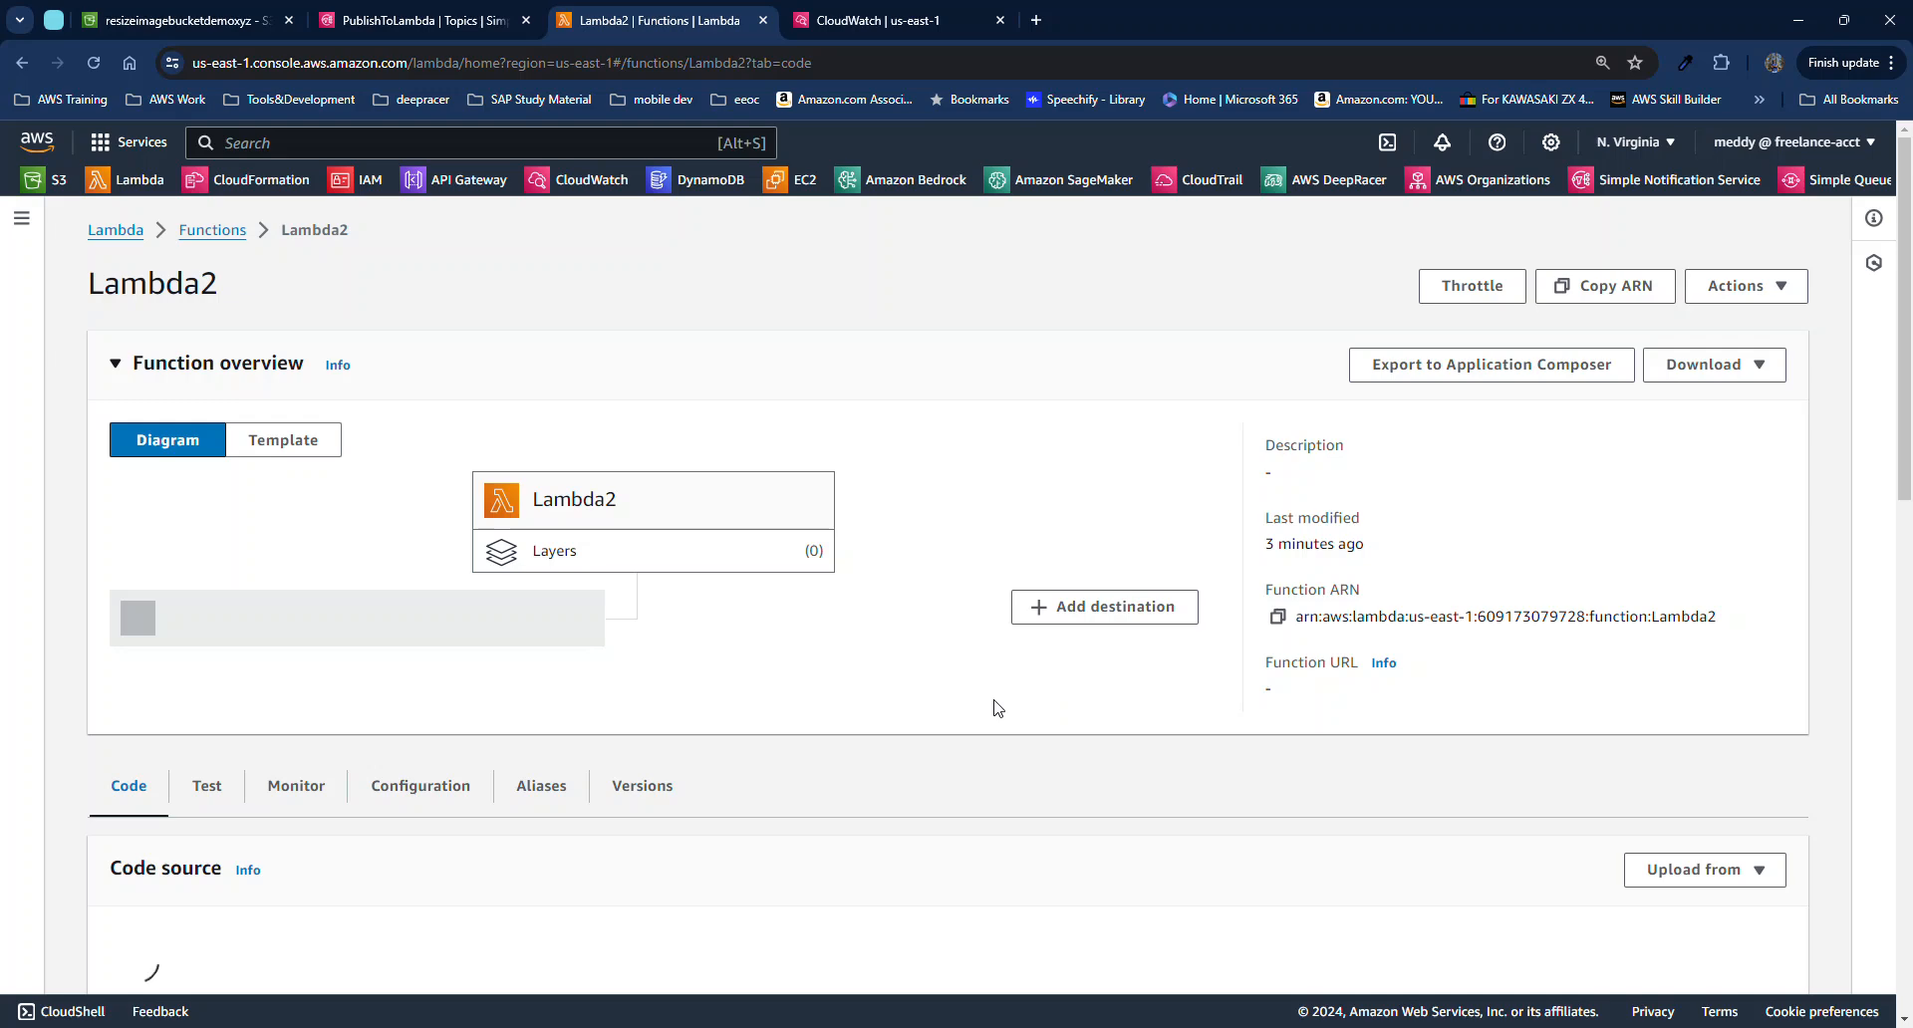
pyautogui.scroll(-4, 966, 688)
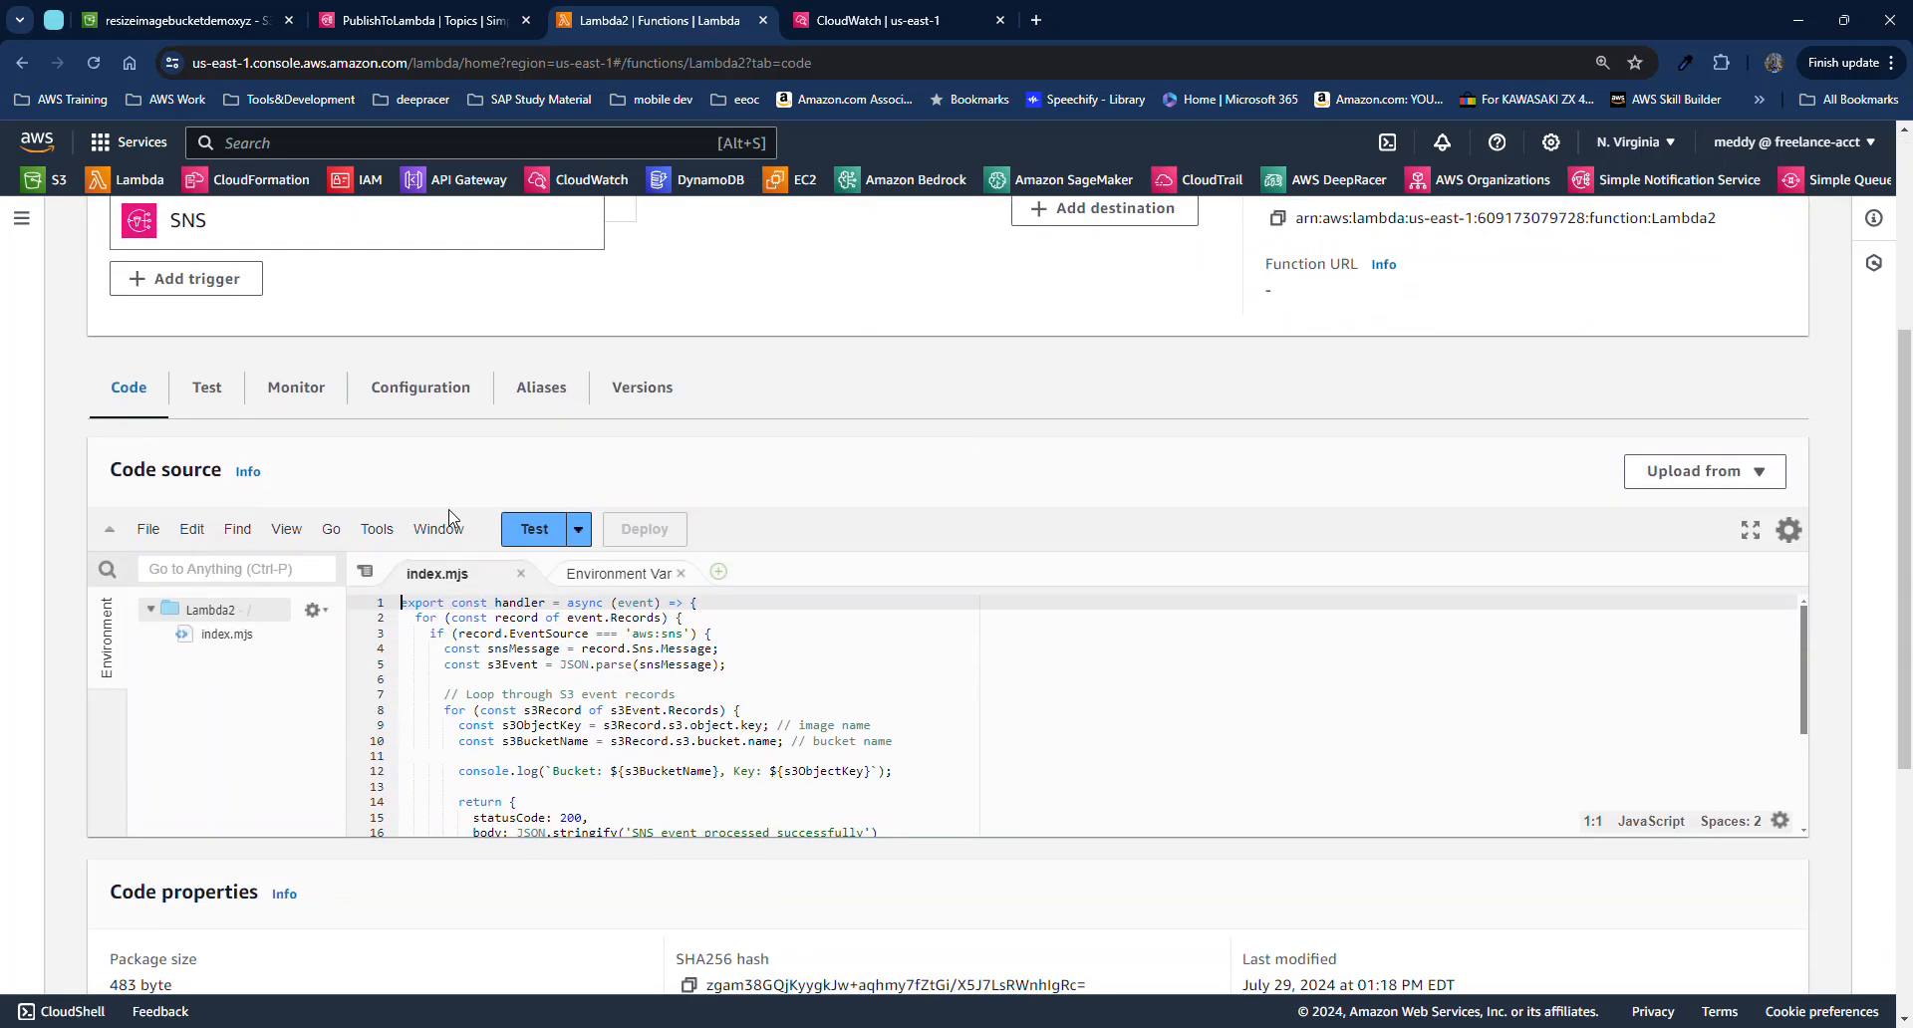
pyautogui.click(331, 401)
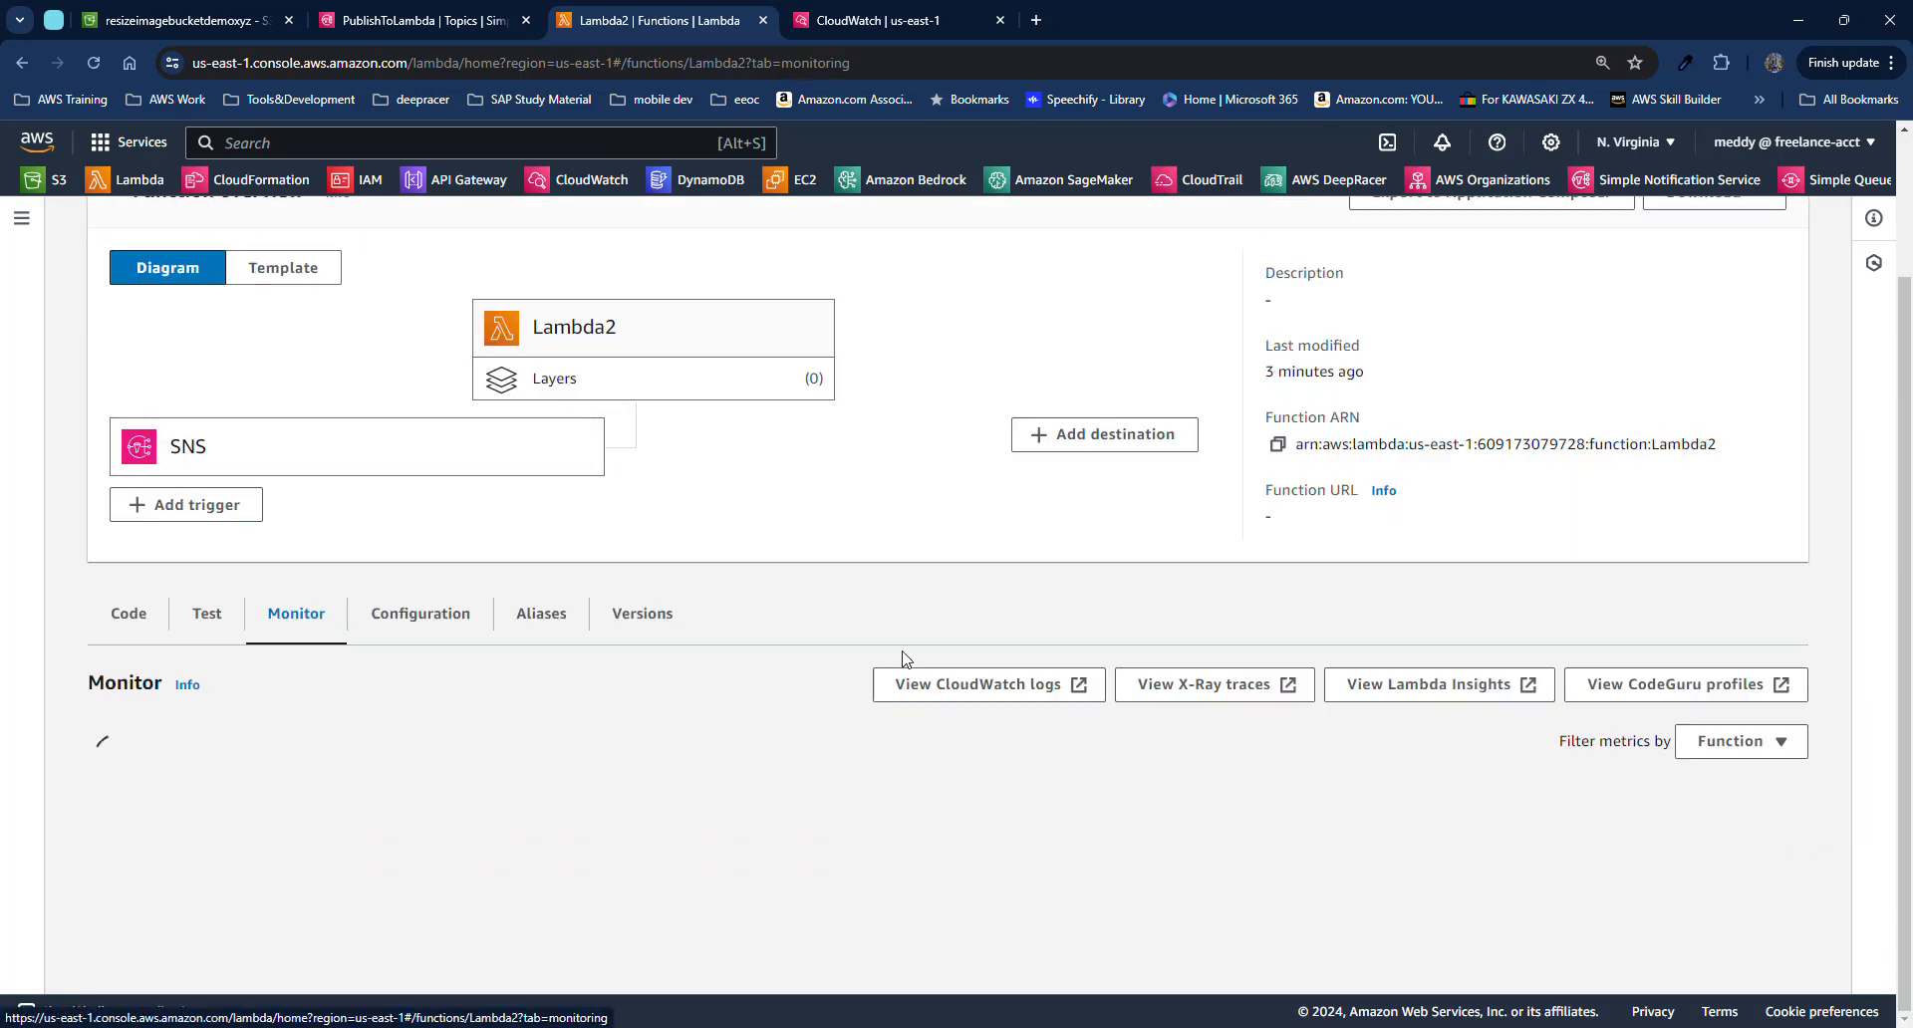
pyautogui.scroll(-2, 927, 667)
pyautogui.click(949, 461)
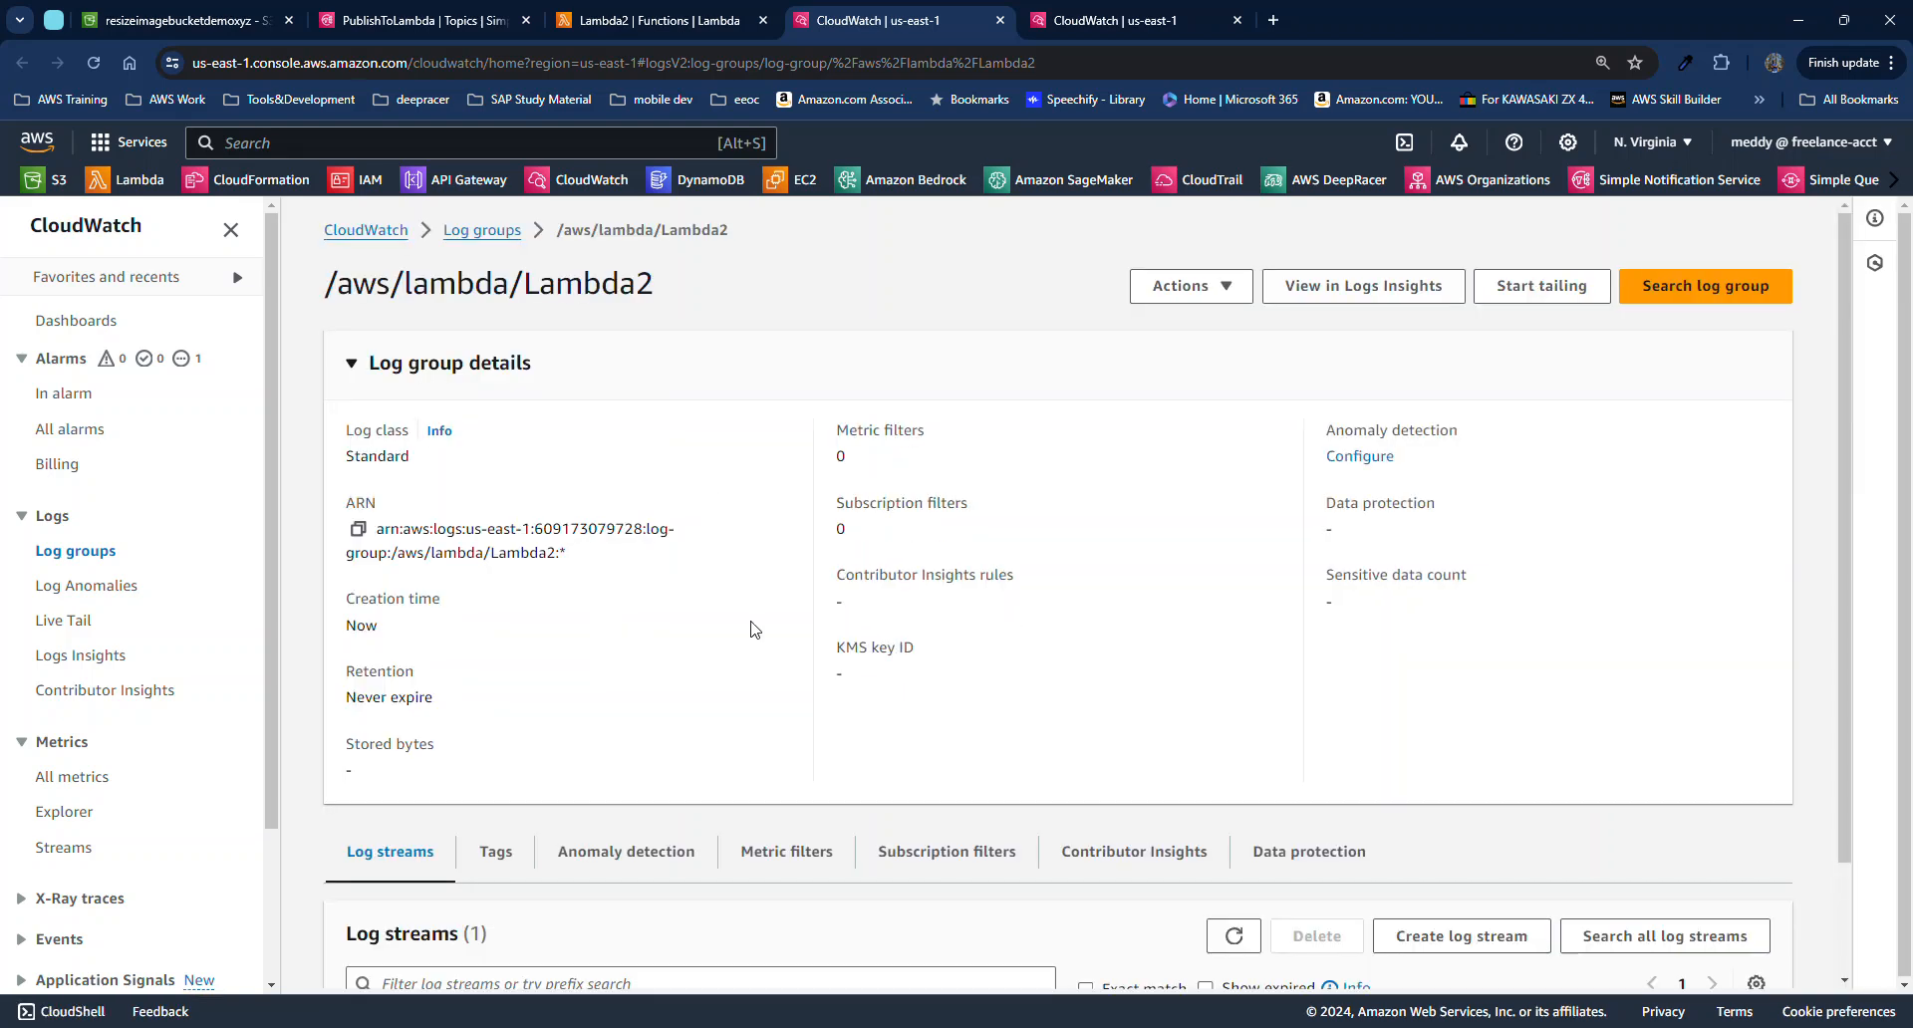
pyautogui.scroll(-1, 752, 631)
pyautogui.click(837, 950)
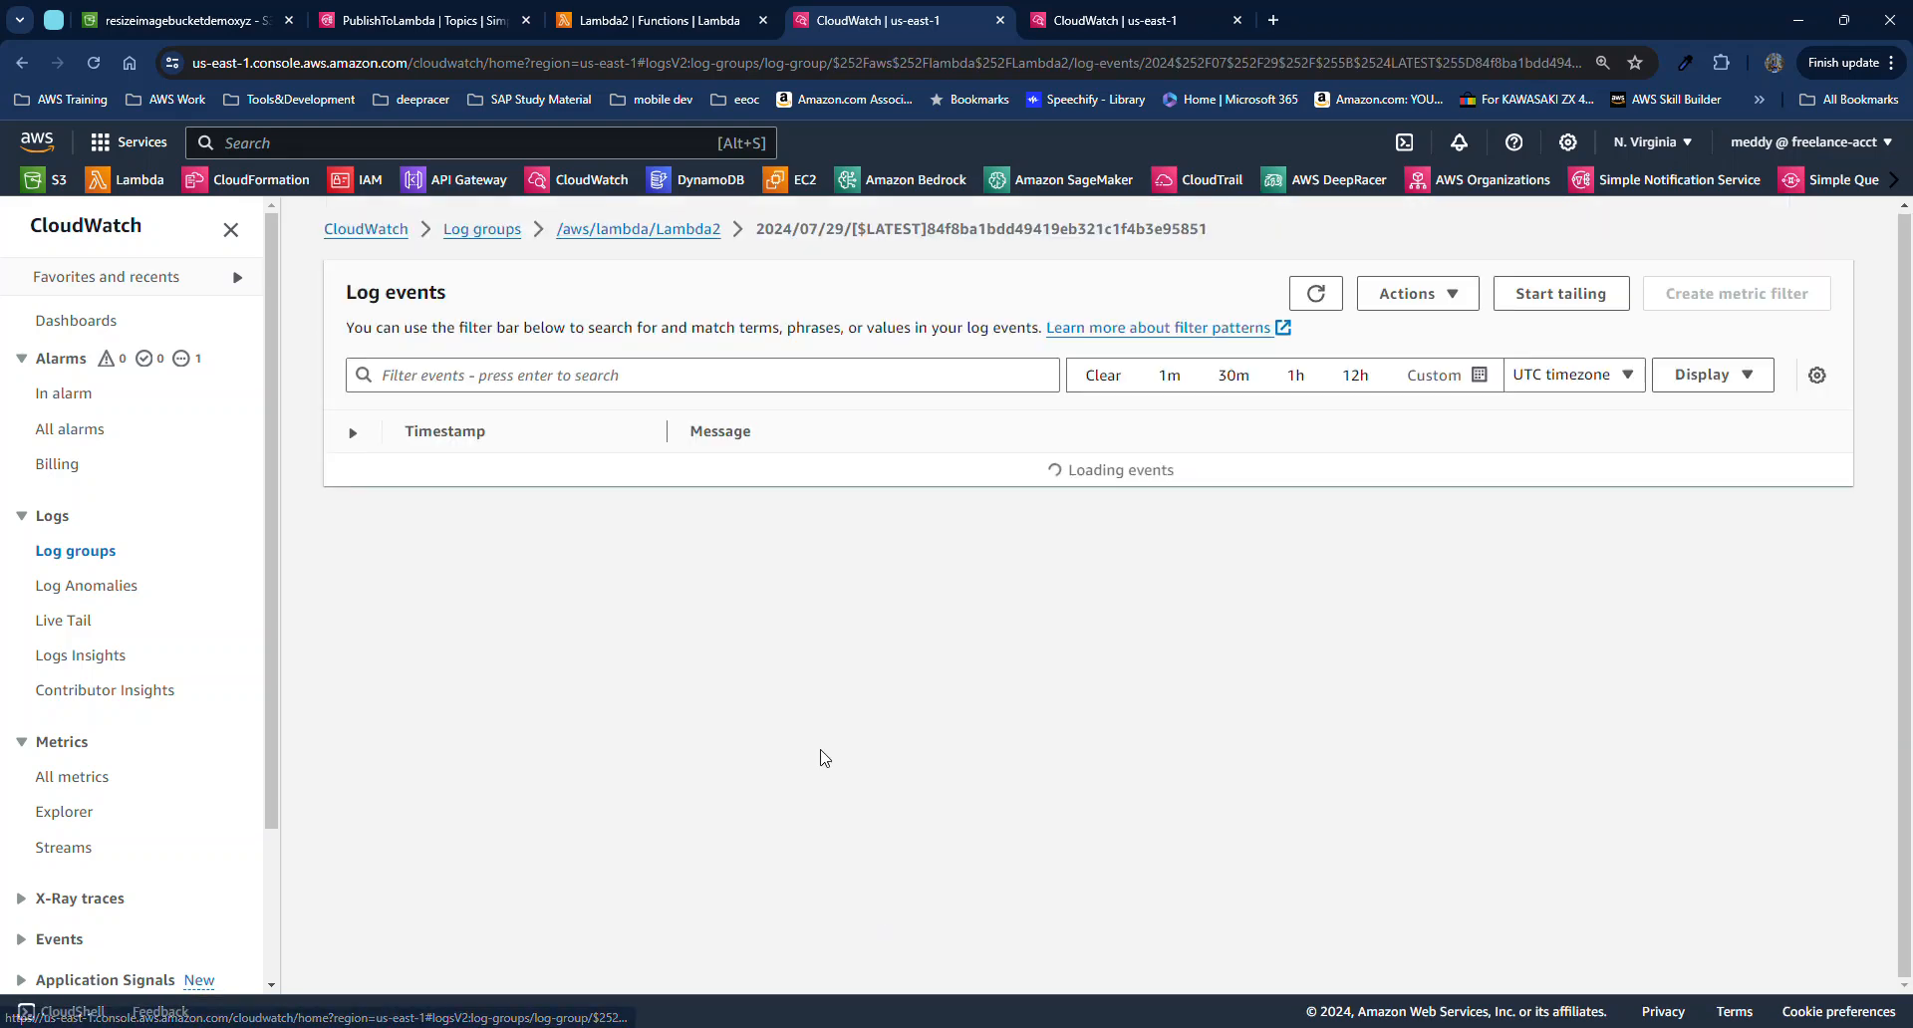